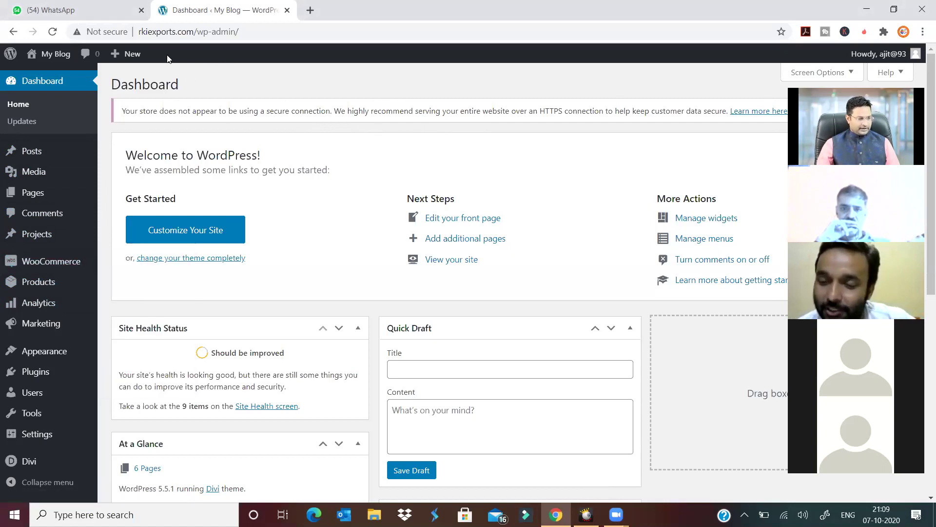
- Start adding a new WooCommerce product to the store
click(128, 54)
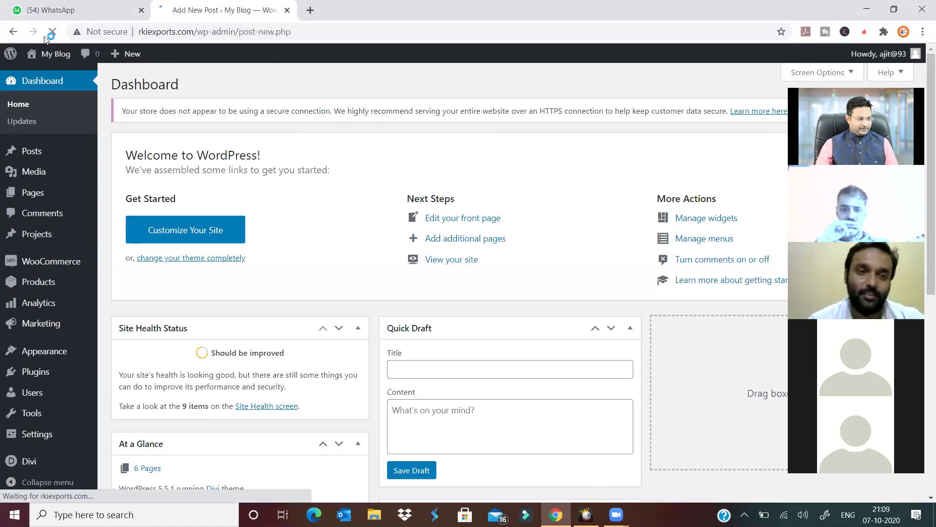
click(13, 32)
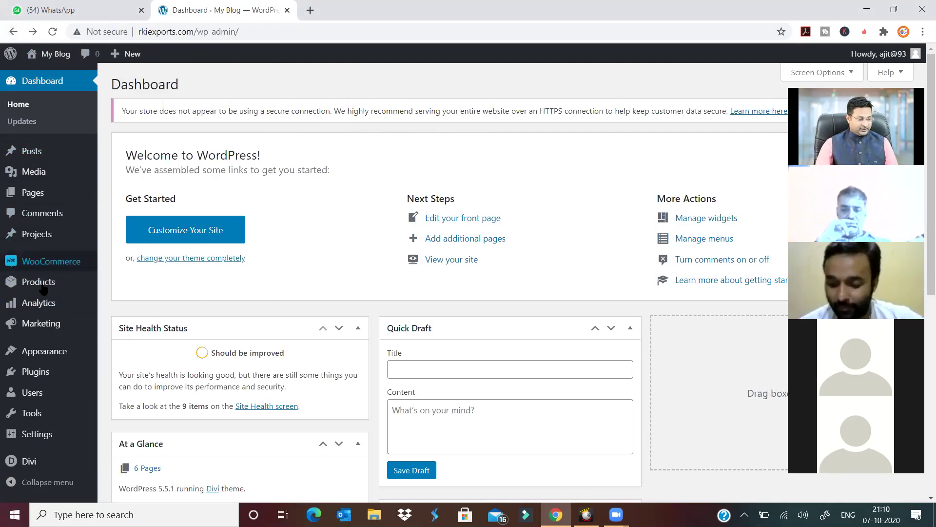
mouse_move(43, 288)
click(141, 301)
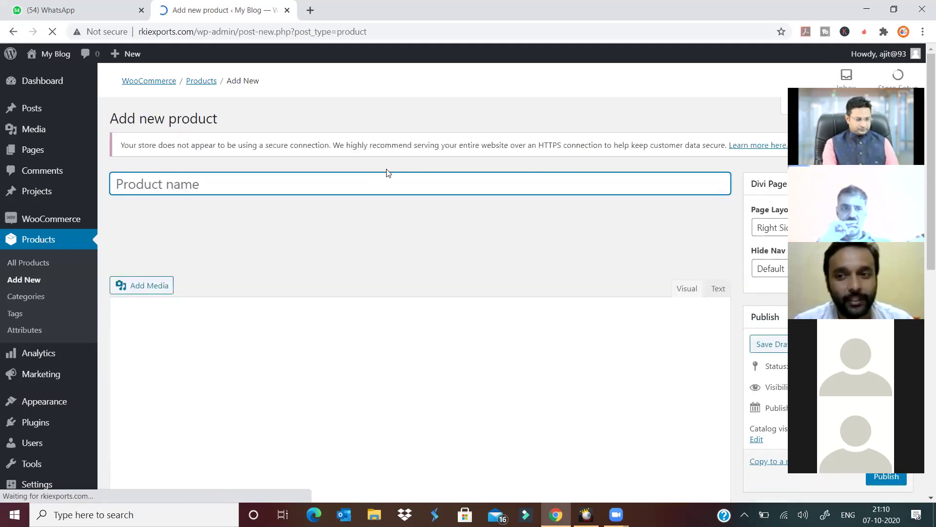
- Enter Wall Hanging as the product name and commit it so the permalink is generated
text(Wall)
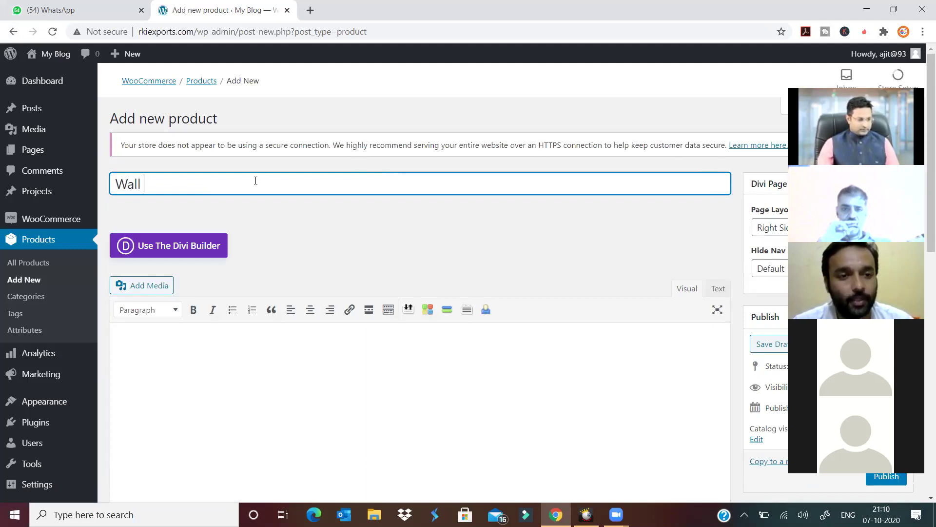
text(Hand)
key(BackSpace)
text(ging)
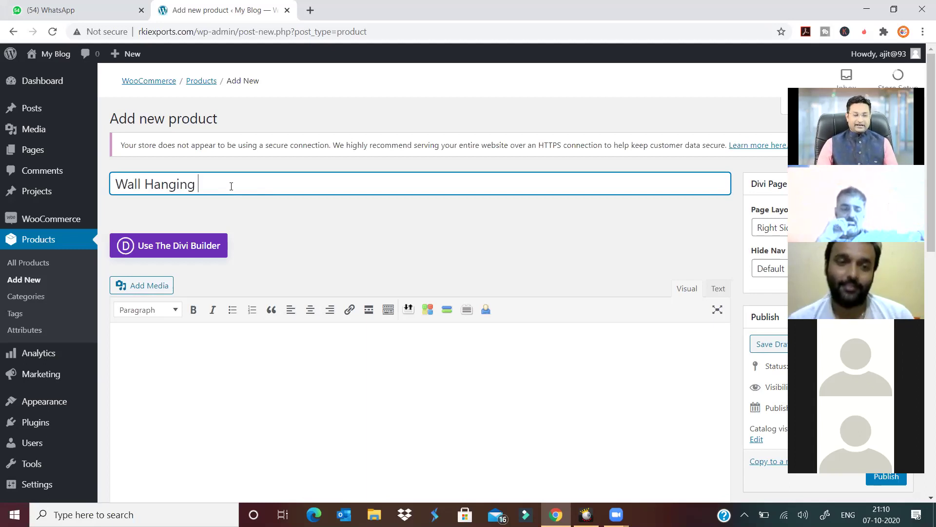
drag(217, 188, 44, 191)
click(281, 207)
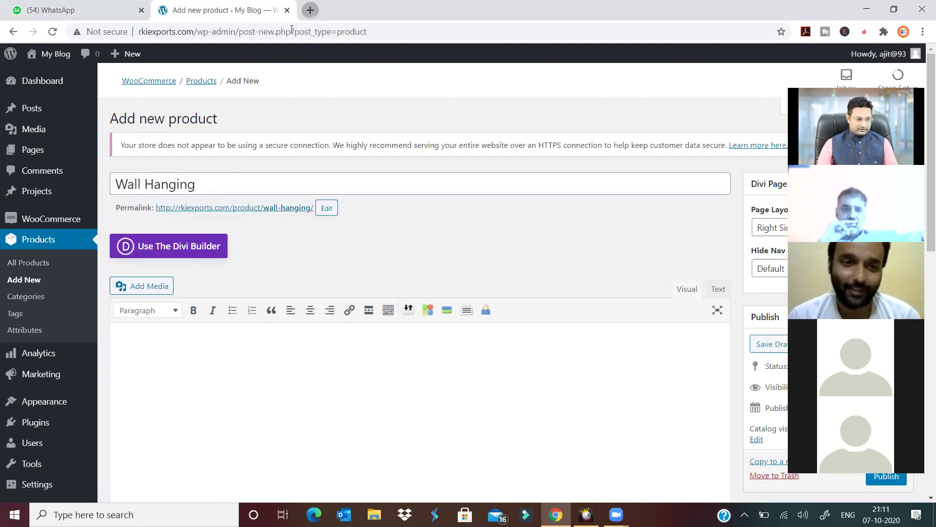
- Search Google in a new tab for "embroidery wall hanging" and copy the search phrase
click(310, 10)
text(e)
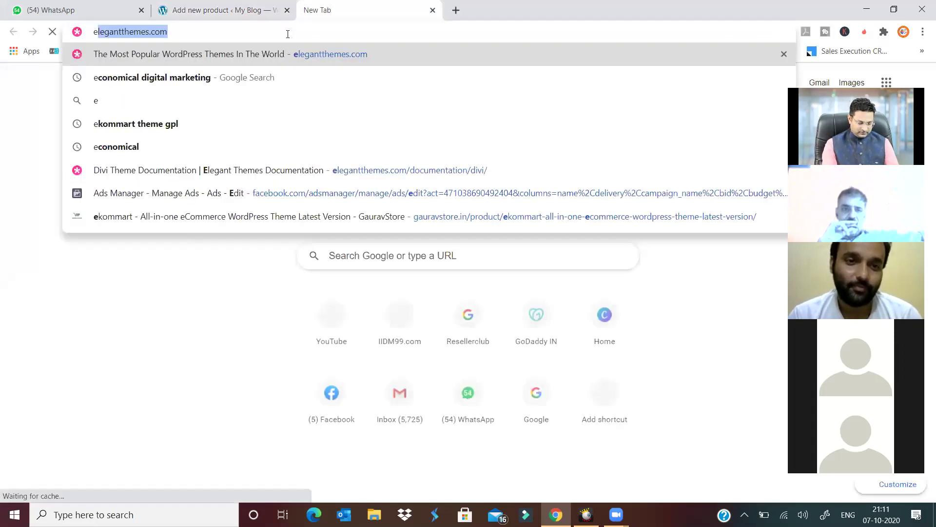
text(mbrio)
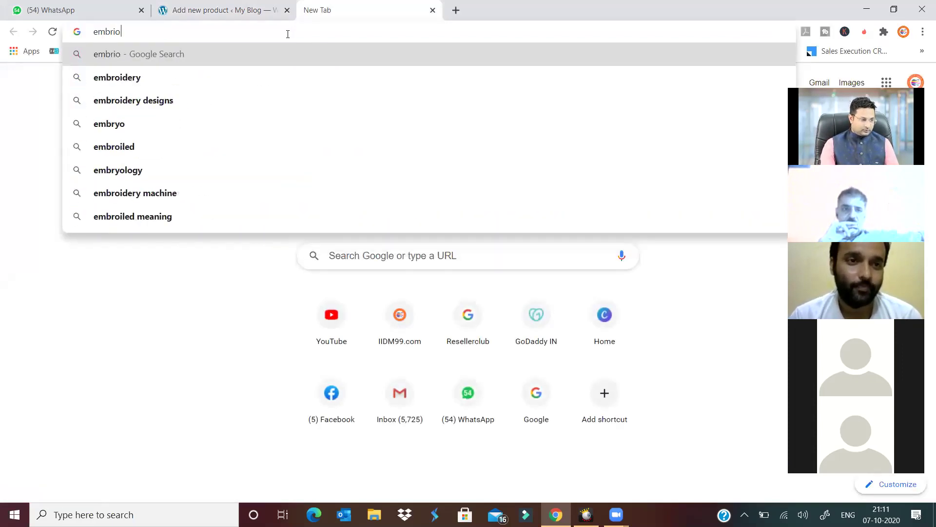
key(Down)
text(wa)
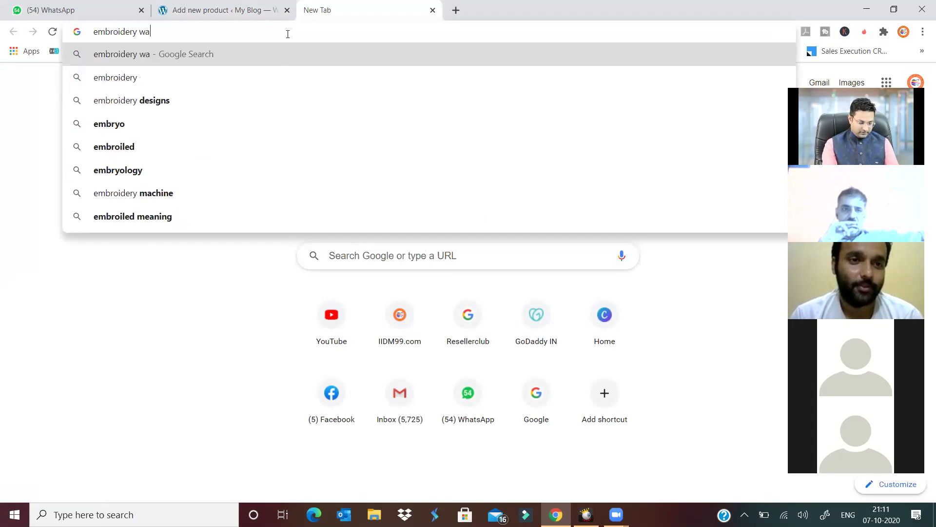
text(ll hanging)
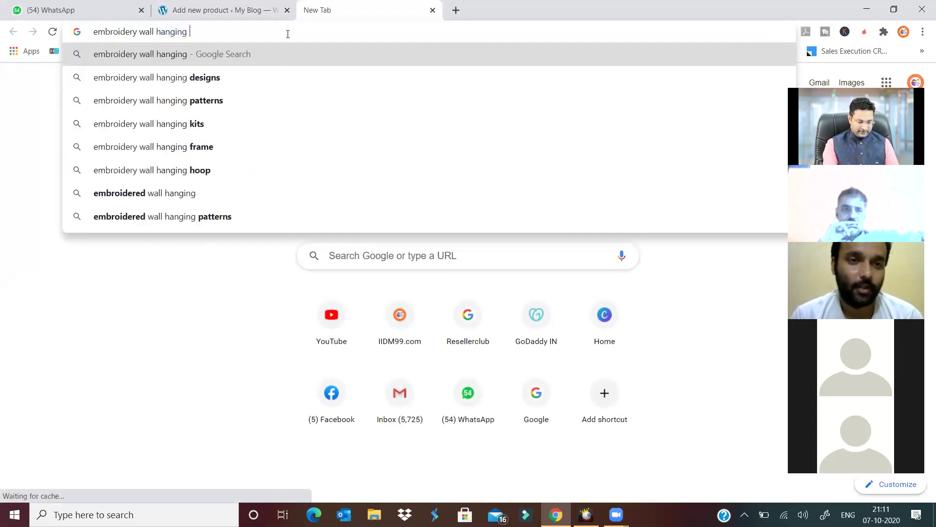
key(Return)
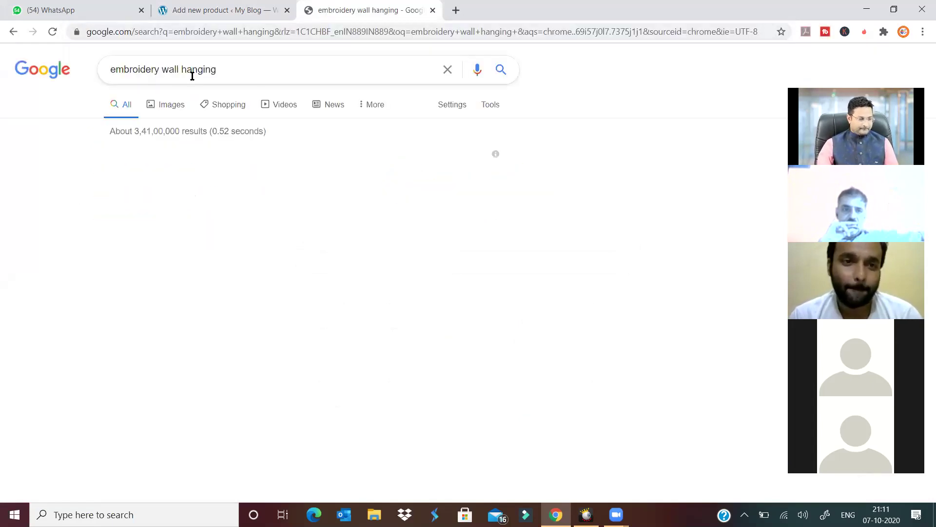
triple_click(217, 69)
key(ctrl+c)
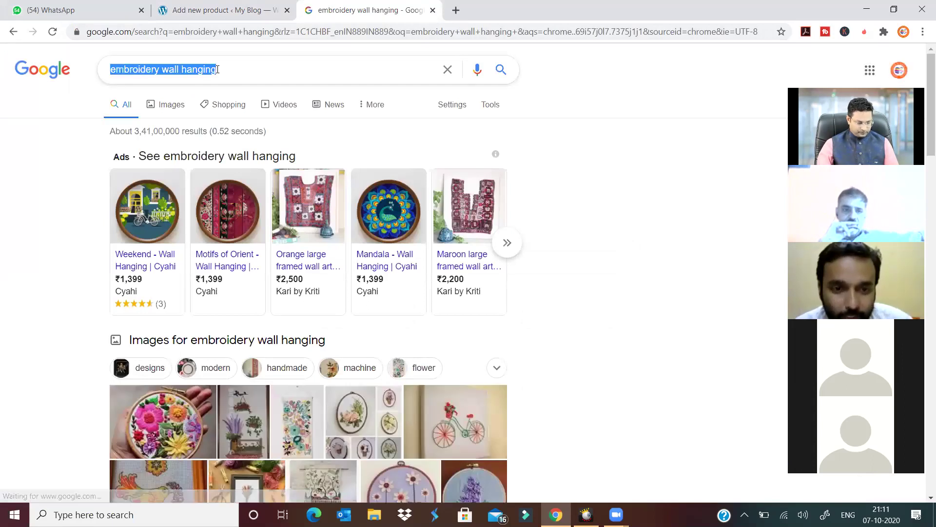
- Replace the product name in WordPress with the copied phrase "embroidery wall hanging"
click(253, 14)
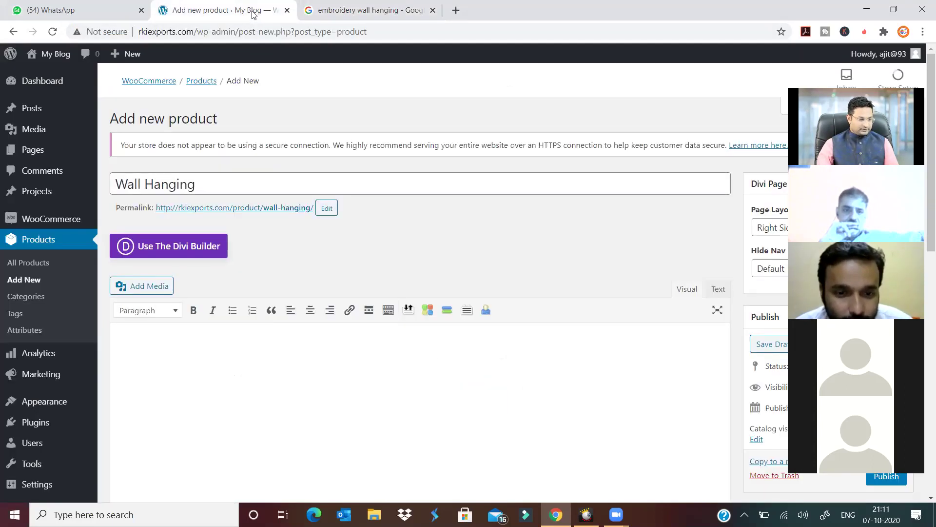
triple_click(209, 184)
key(ctrl+v)
click(500, 237)
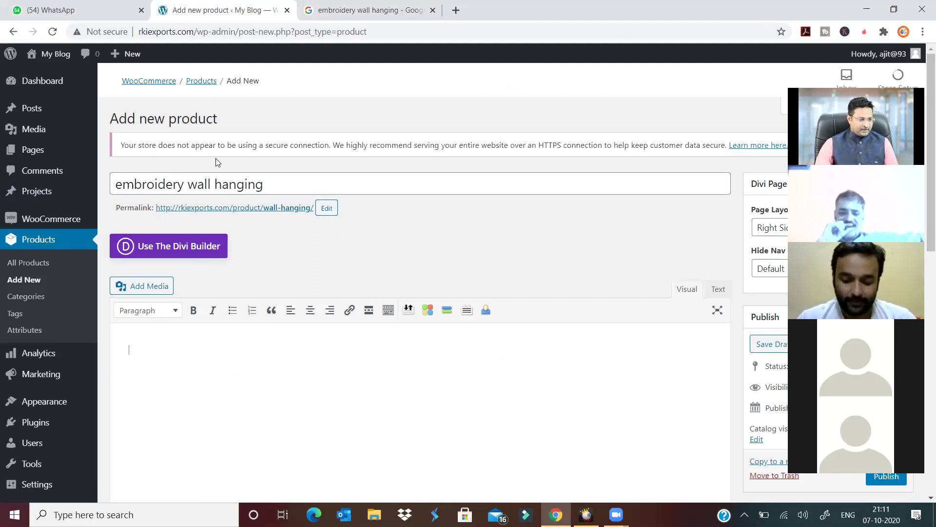
- Open the Amazon result for the Hansiba Hand Embroidered Wall Hanging from the Google search and examine its product details
click(371, 10)
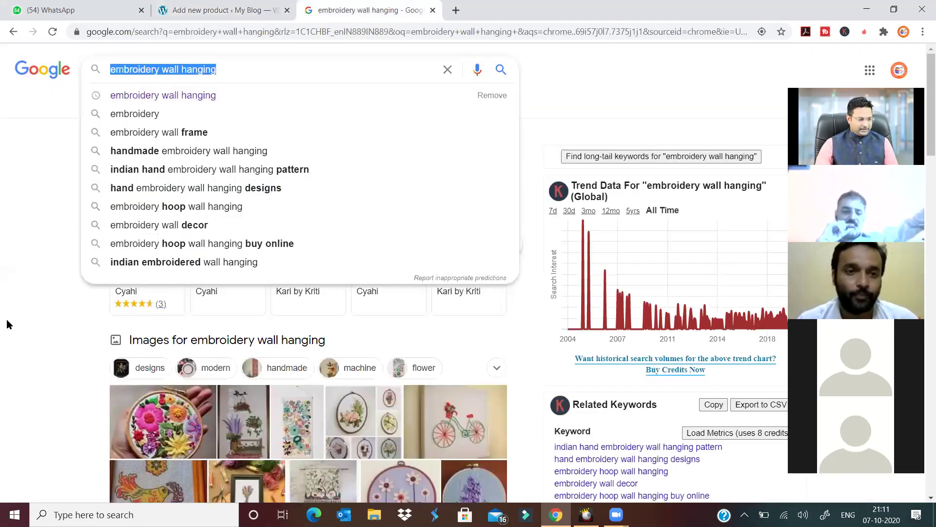
click(22, 331)
scroll(48, 323, down, 6)
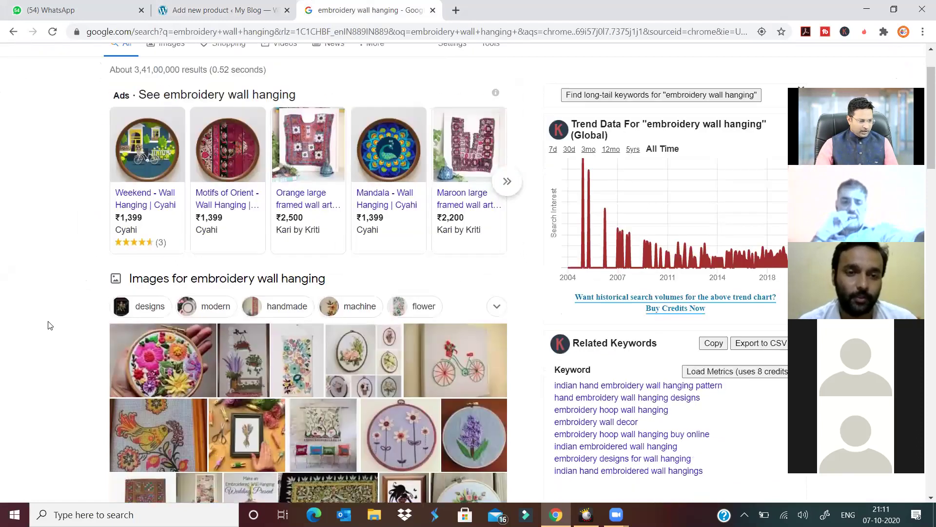
scroll(72, 302, up, 6)
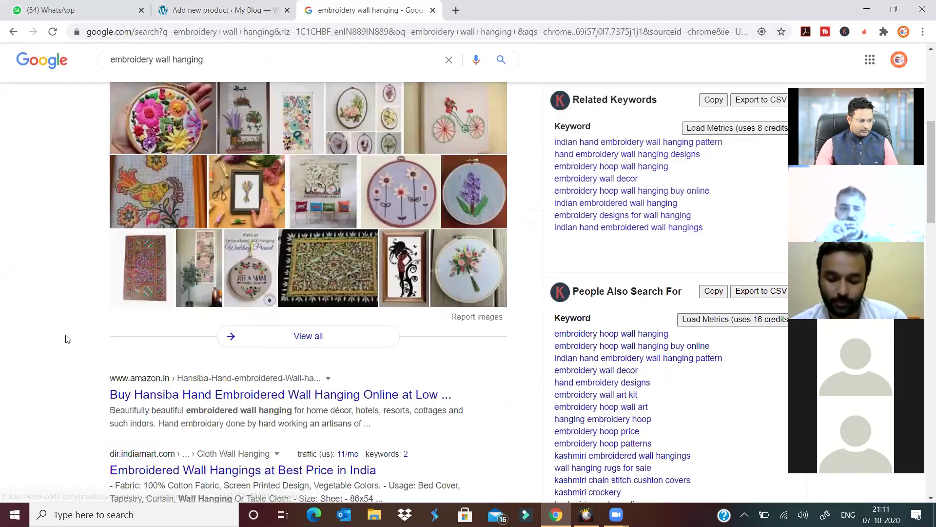
scroll(69, 334, down, 6)
click(152, 396)
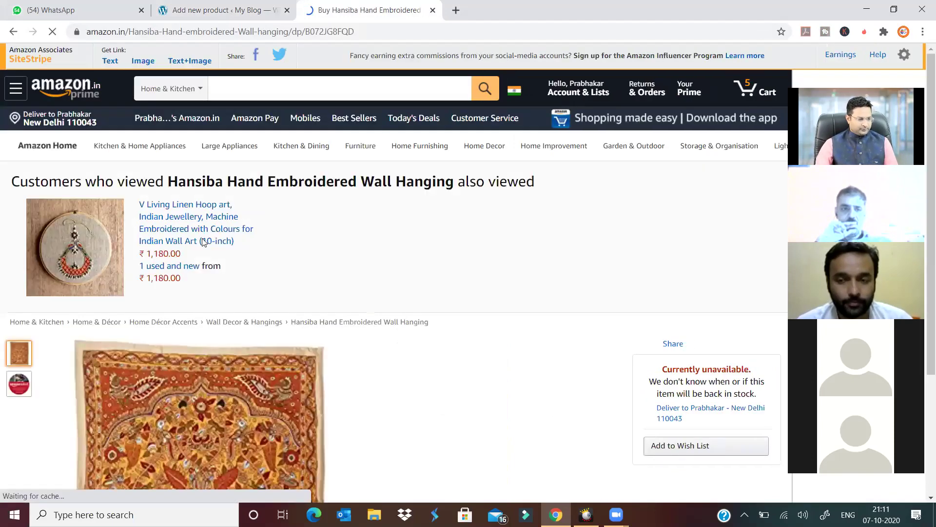
scroll(437, 343, down, 3)
scroll(410, 284, down, 3)
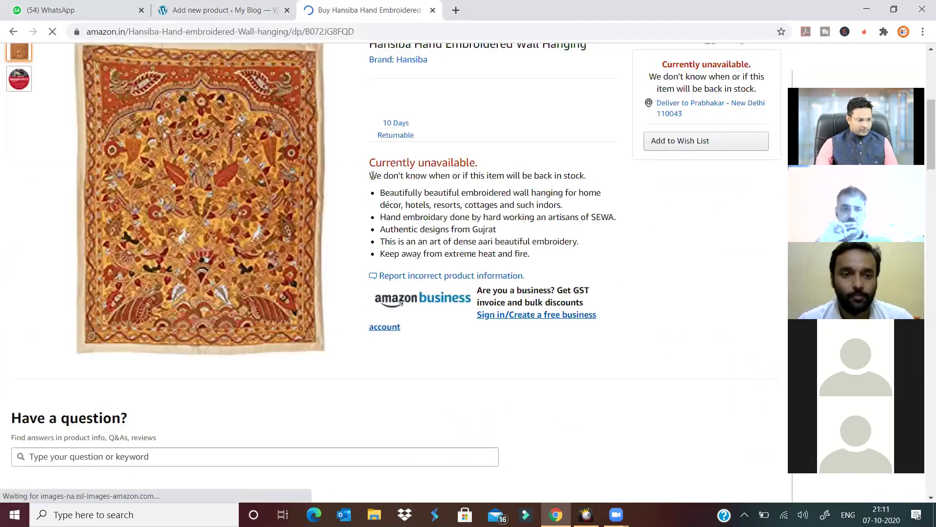
scroll(370, 241, down, 5)
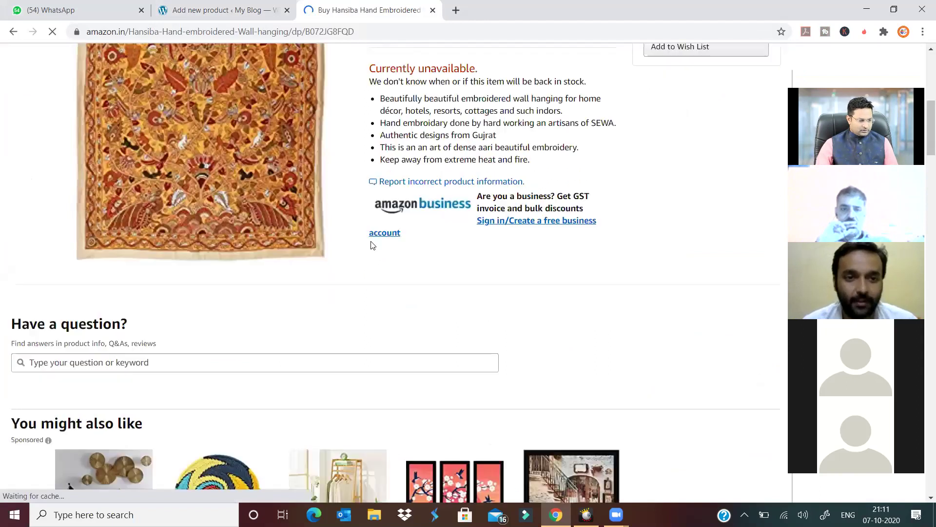
scroll(370, 244, up, 6)
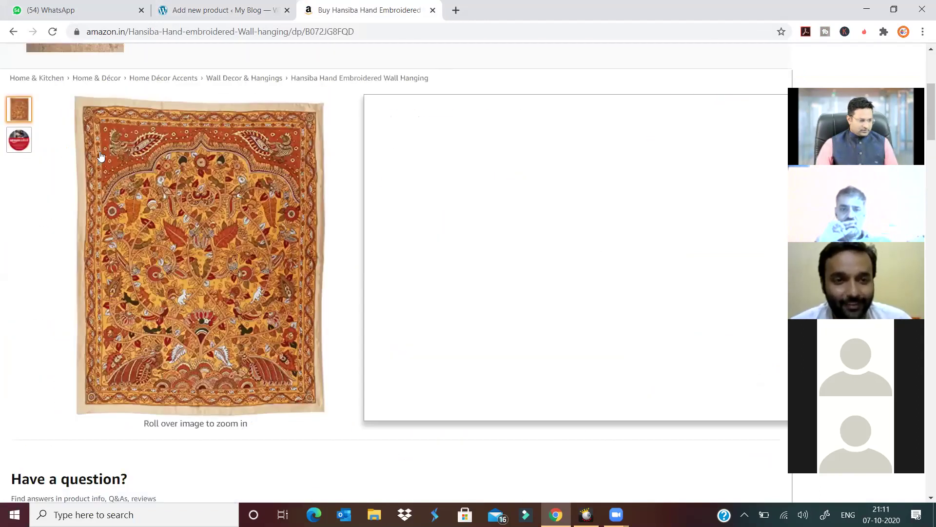
- Return to the search results, reopen the Hansiba wall hanging listing on Amazon and look through its related products
click(13, 32)
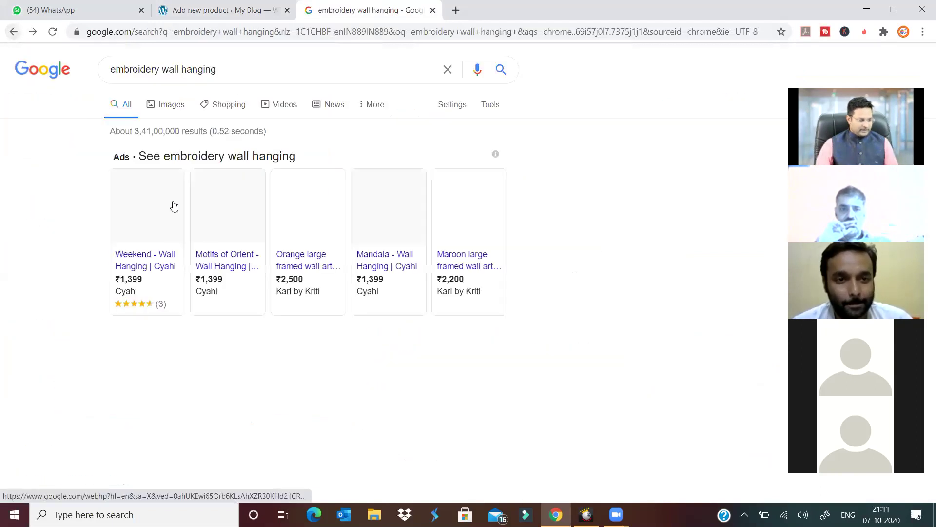
scroll(210, 444, down, 1)
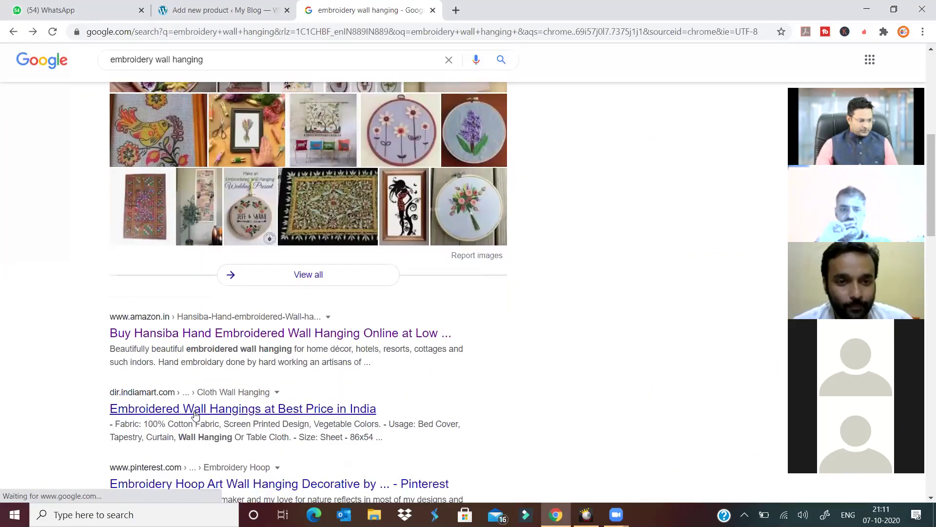
click(239, 335)
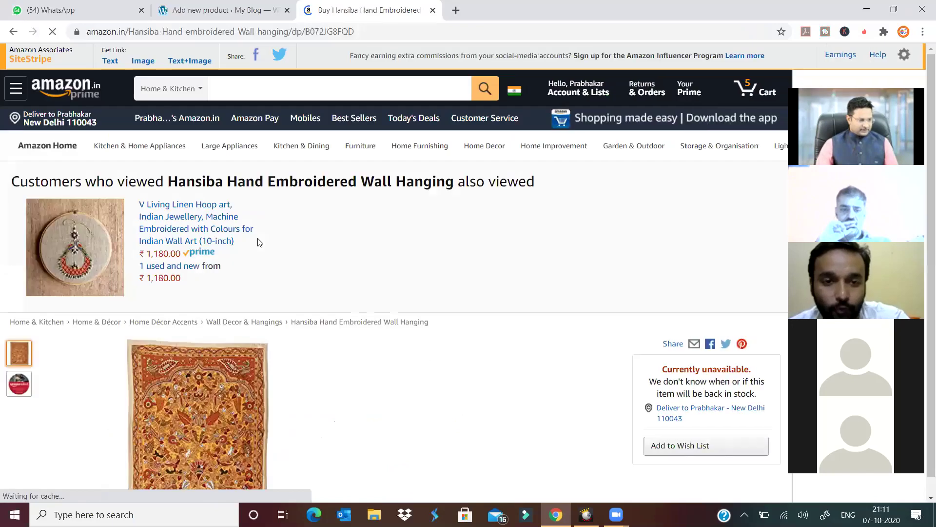
scroll(295, 298, down, 9)
scroll(291, 350, down, 3)
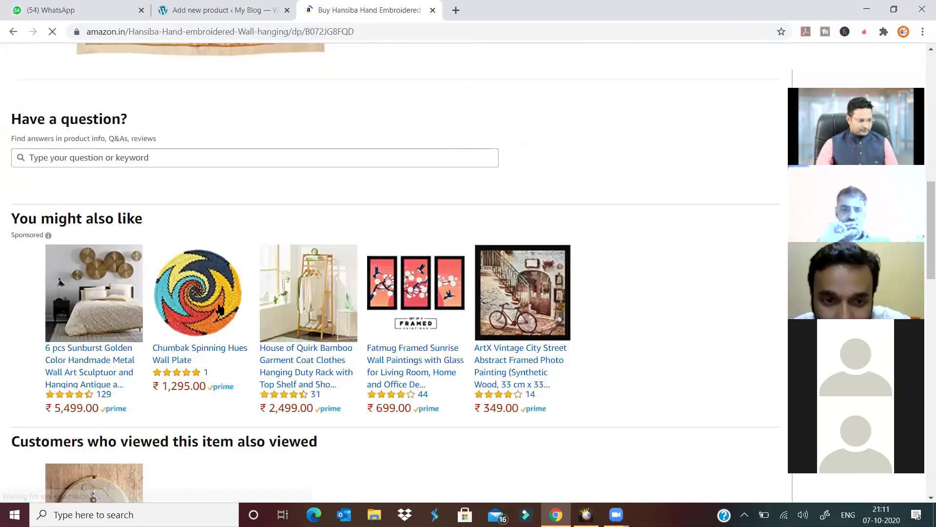
- Open the Chumbak Spinning Hues Wall Plate listing and review its description, offers and suggested items
click(216, 300)
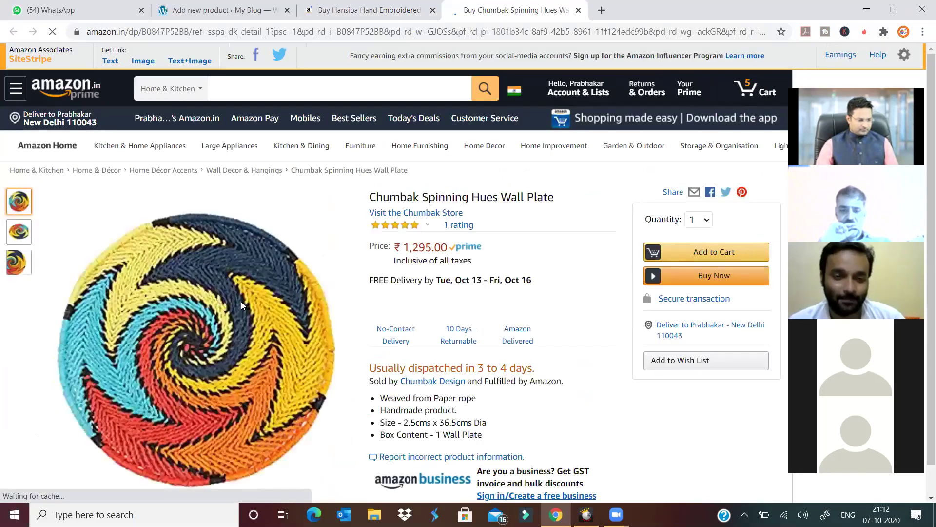
scroll(222, 317, down, 8)
scroll(221, 329, down, 12)
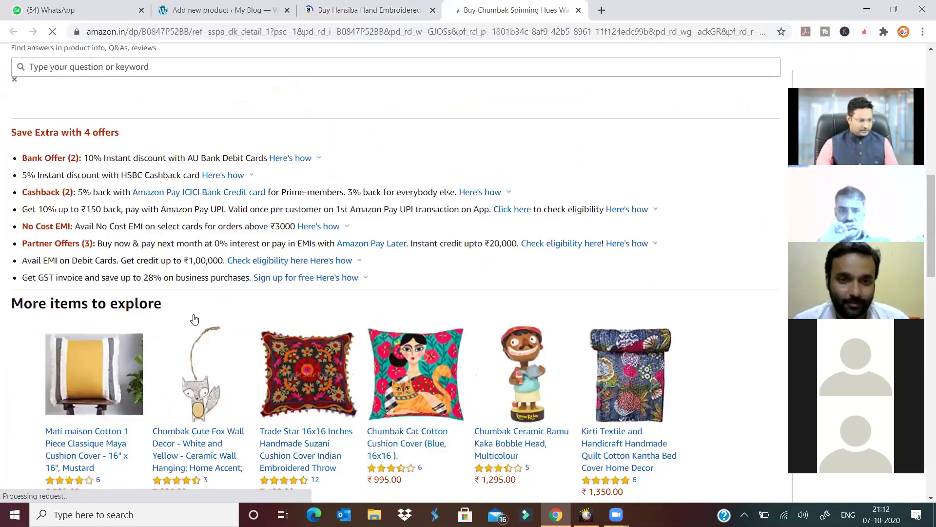
scroll(116, 280, up, 20)
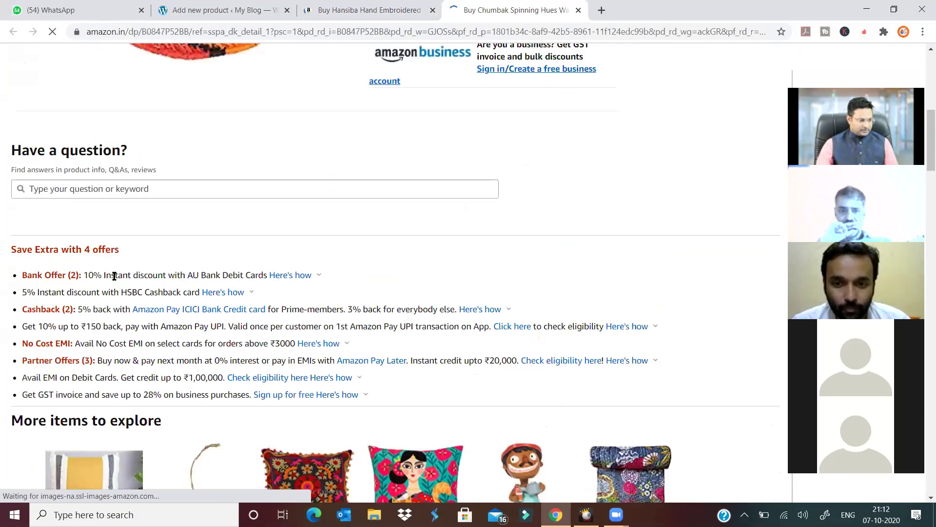
scroll(293, 304, up, 3)
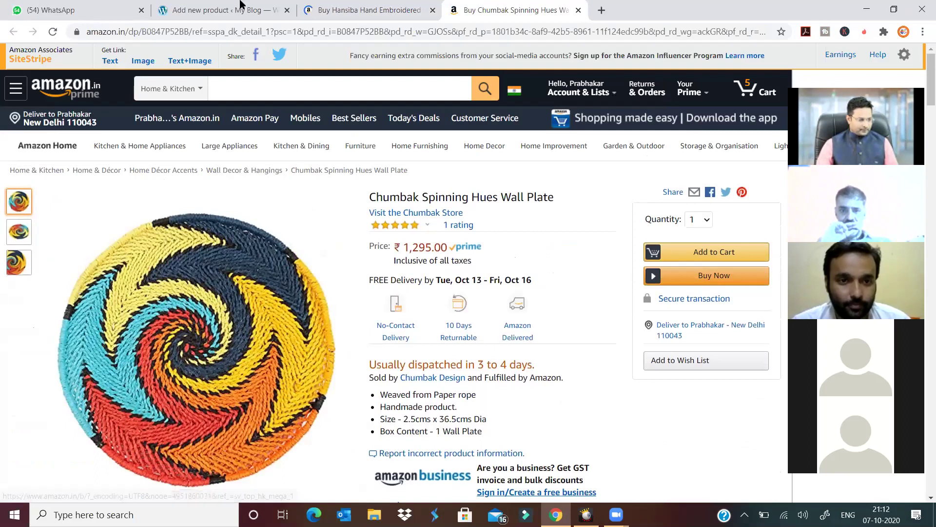
- Open the Trade Star 16x16 Inches Handmade Suzani Cushion Cover from the suggested items and copy its full title
scroll(141, 297, down, 15)
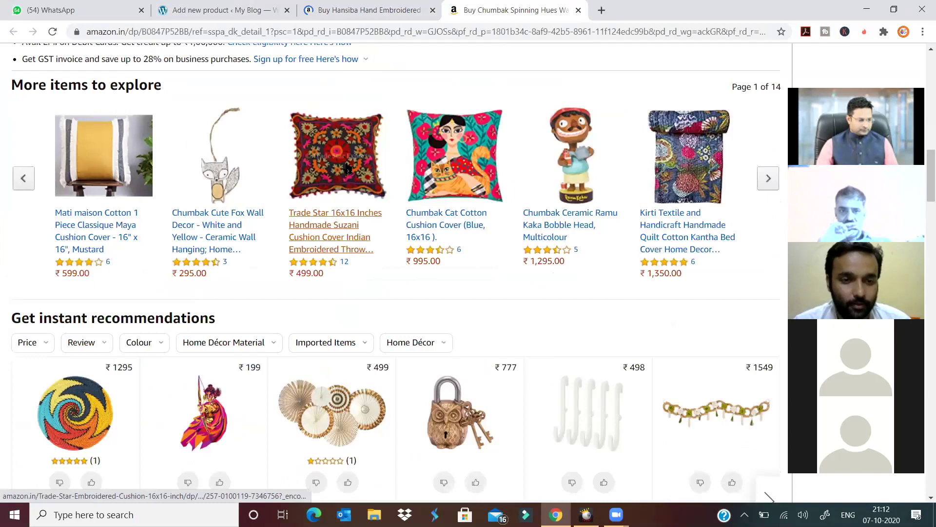
click(348, 169)
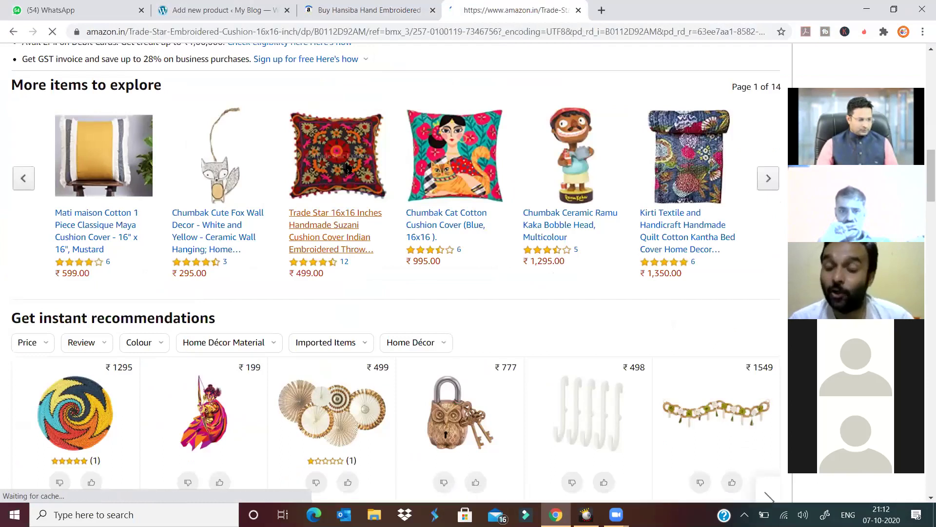
drag(373, 226, 505, 317)
key(ctrl+c)
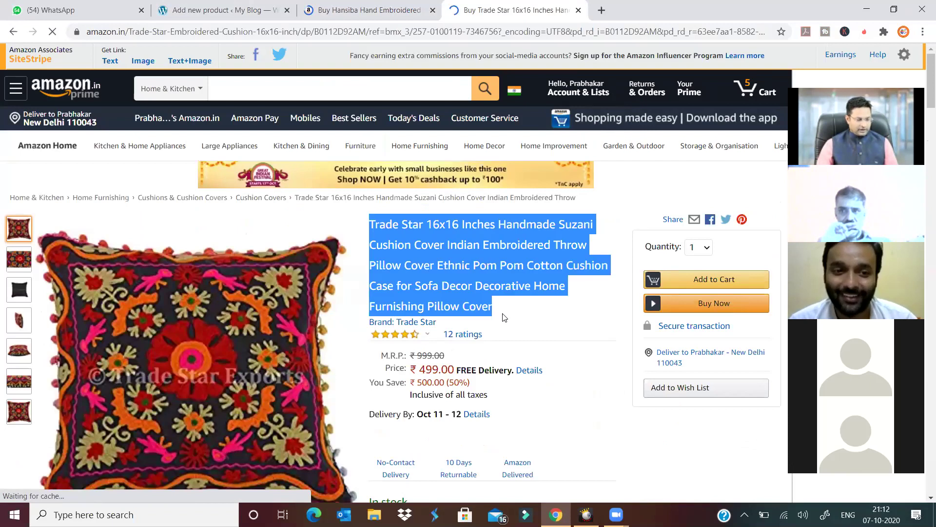
- Paste the copied Trade Star cushion cover title into the description of the new WordPress product
click(247, 11)
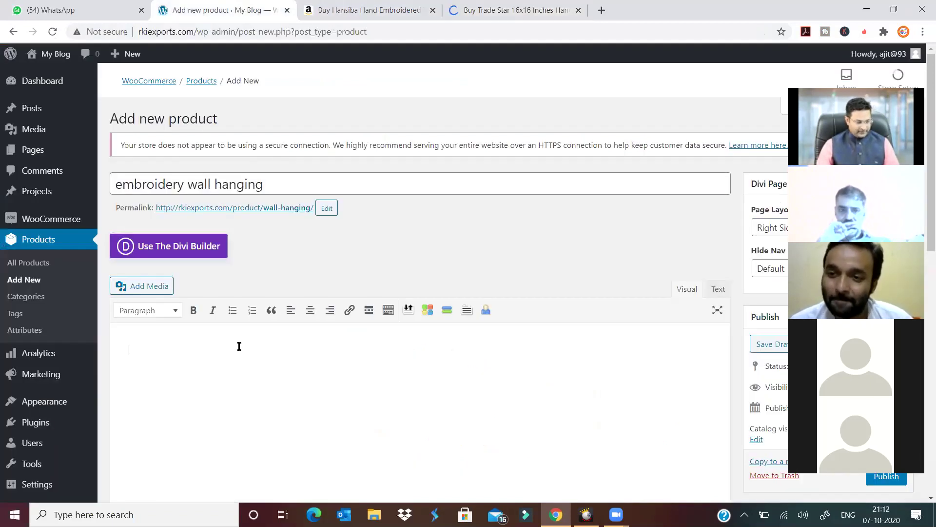
key(ctrl+v)
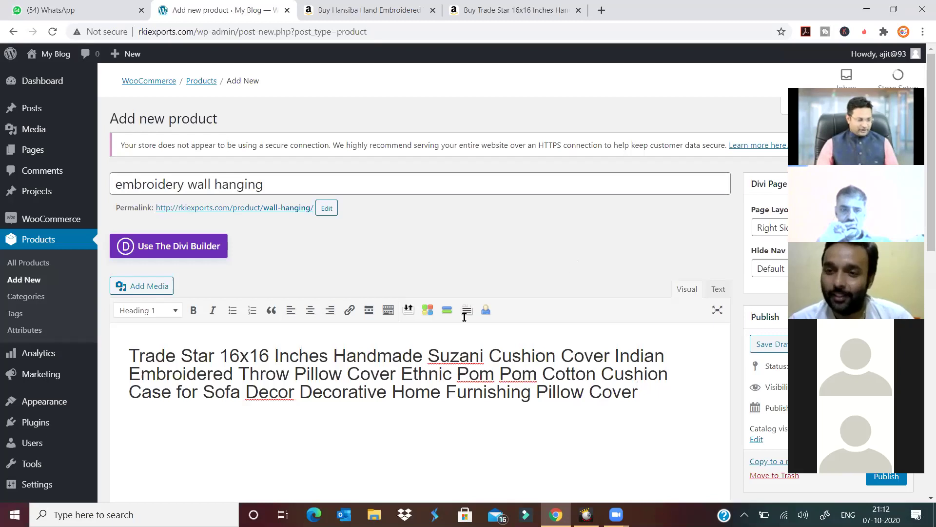
scroll(429, 328, down, 4)
scroll(492, 272, down, 3)
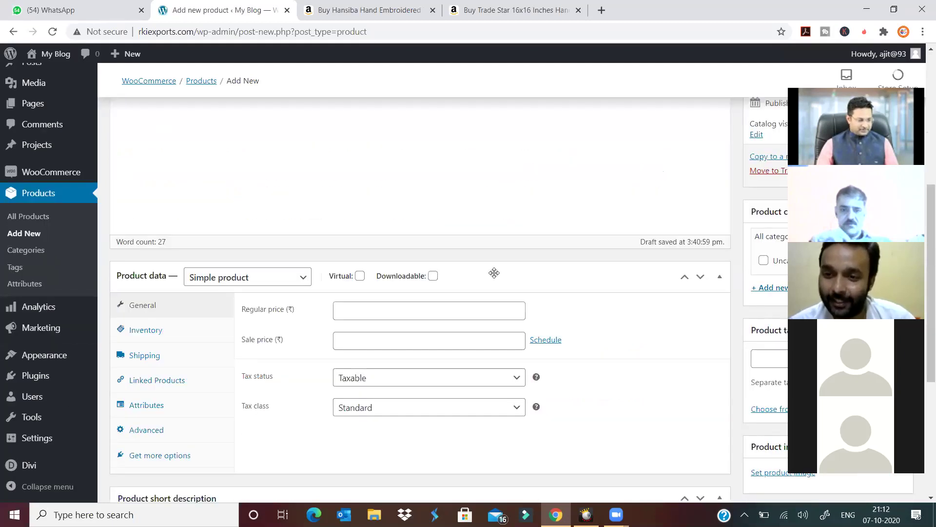
- Set the product's regular price to 1200 and its sale price to 1000
click(396, 312)
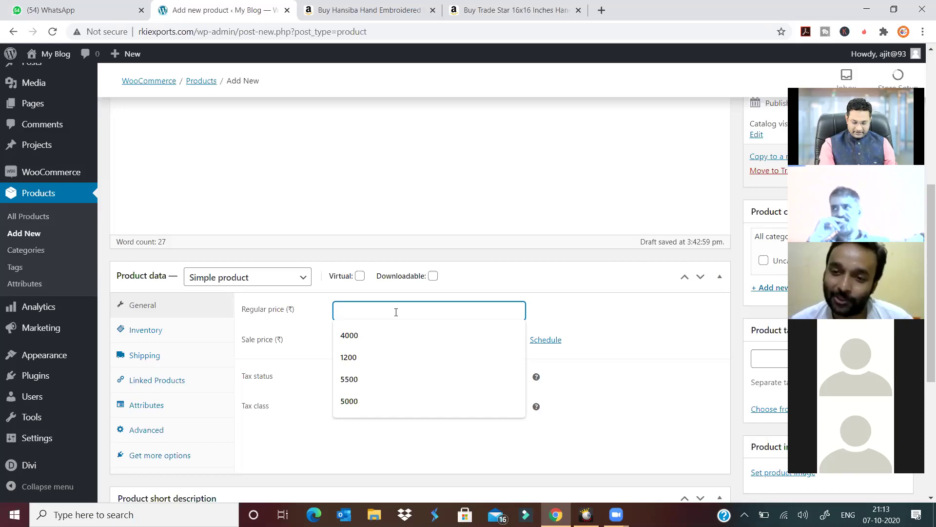
text(1200)
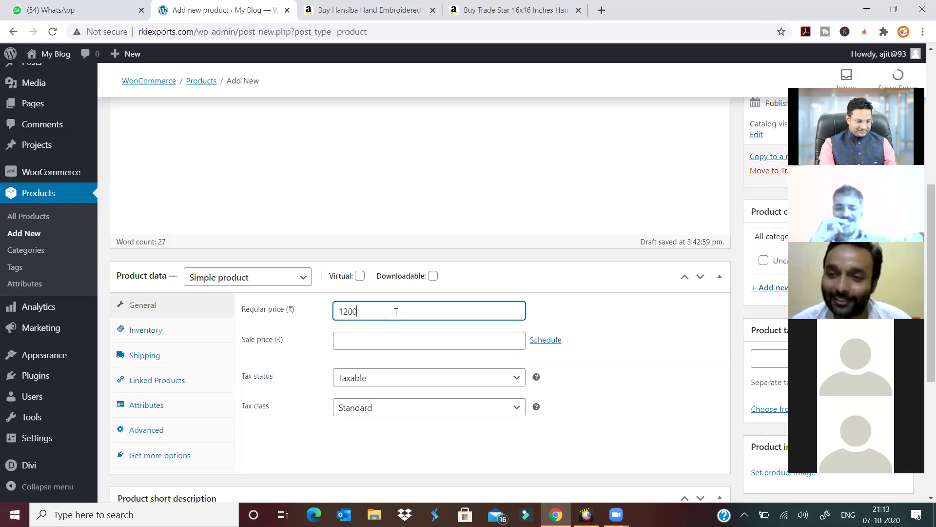
click(652, 338)
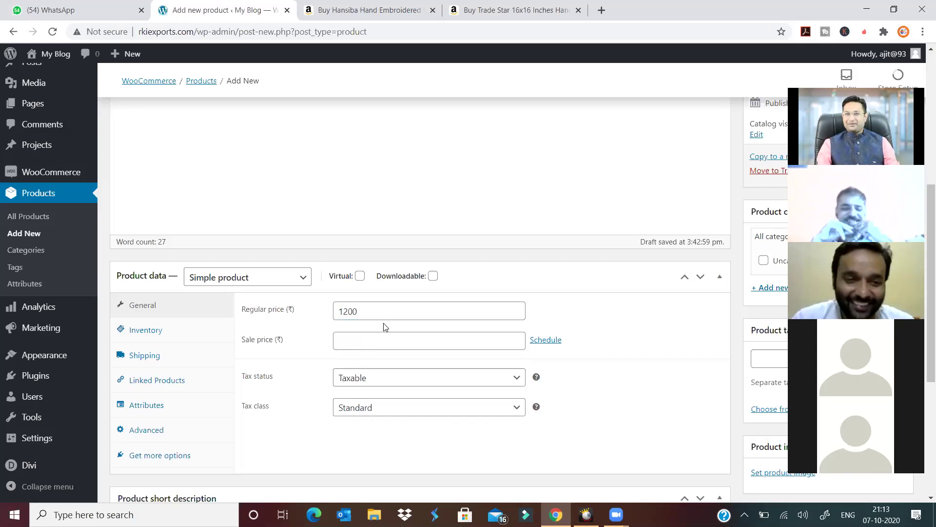
click(374, 340)
text(1000)
click(710, 362)
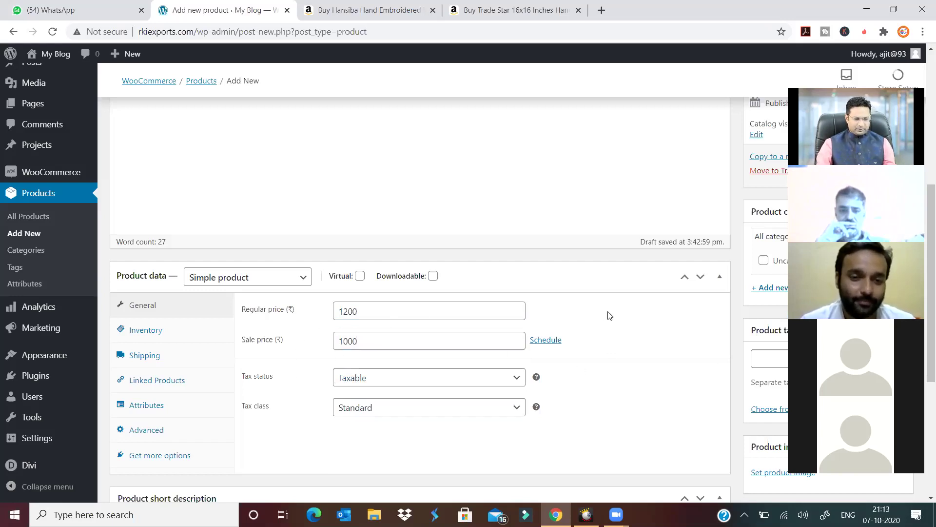
click(812, 358)
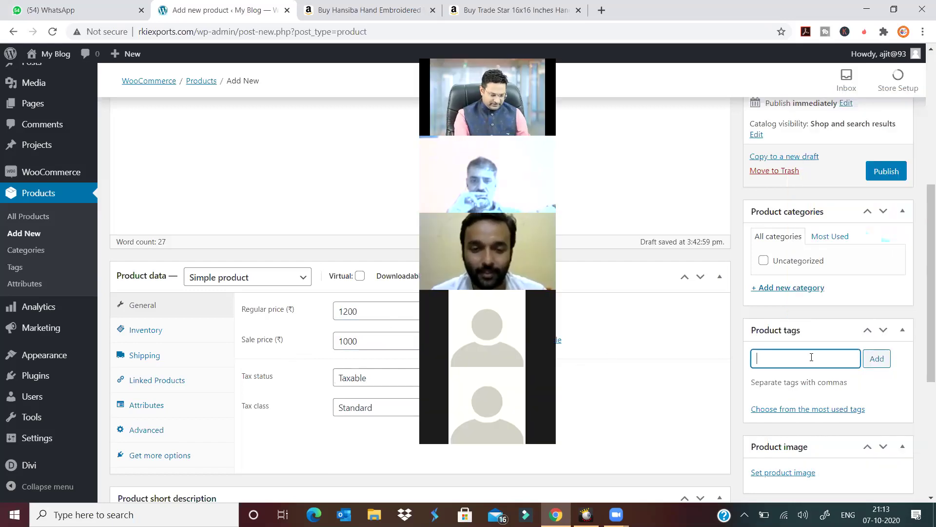
key(ctrl+v)
key(BackSpace)
key(BackSpace)
key(BackSpace)
key(BackSpace)
key(BackSpace)
key(BackSpace)
key(BackSpace)
key(BackSpace)
key(BackSpace)
key(BackSpace)
key(BackSpace)
key(BackSpace)
key(BackSpace)
key(BackSpace)
key(BackSpace)
key(BackSpace)
key(BackSpace)
key(BackSpace)
key(BackSpace)
key(BackSpace)
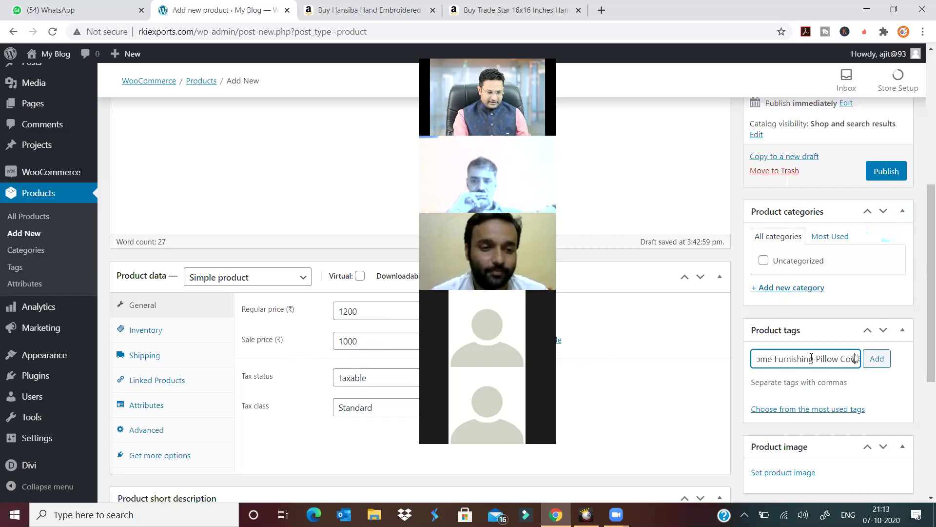
key(ctrl+a)
key(BackSpace)
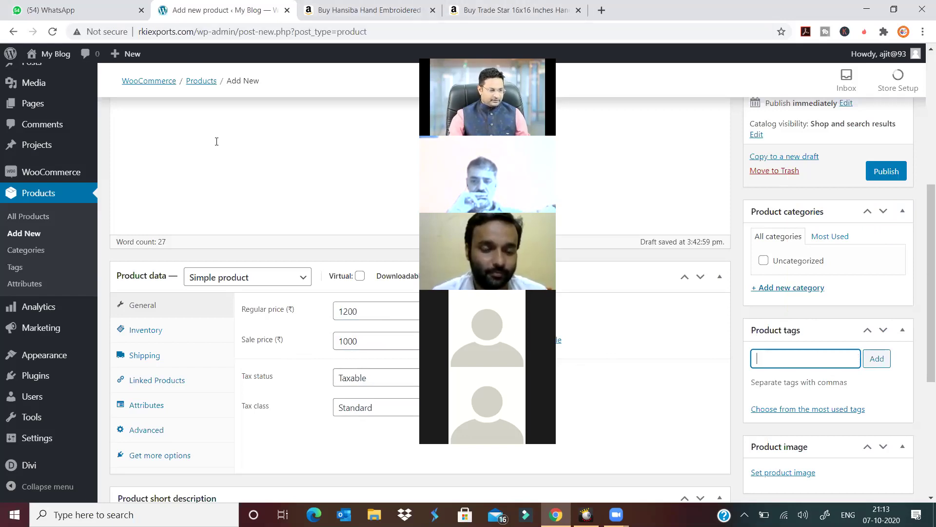
- Copy the product title, paste it as a product tag, trim it to "embroidery" and add that tag
scroll(238, 176, up, 6)
drag(257, 189, 83, 193)
key(ctrl+c)
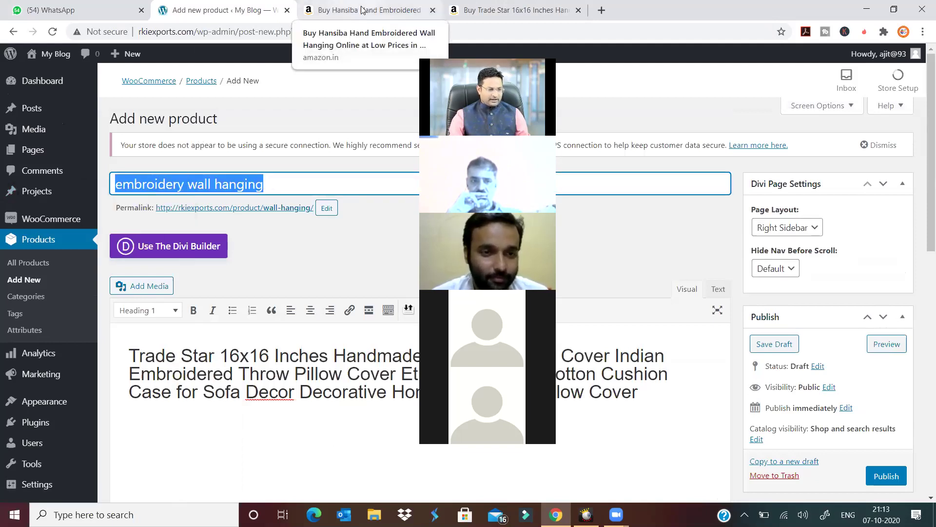
scroll(341, 253, down, 5)
click(777, 421)
key(ctrl+v)
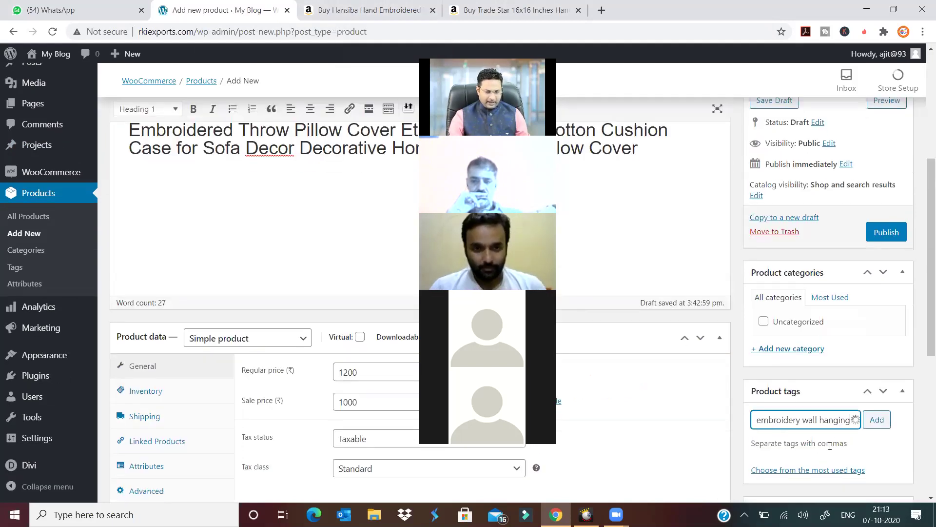
drag(802, 422, 878, 426)
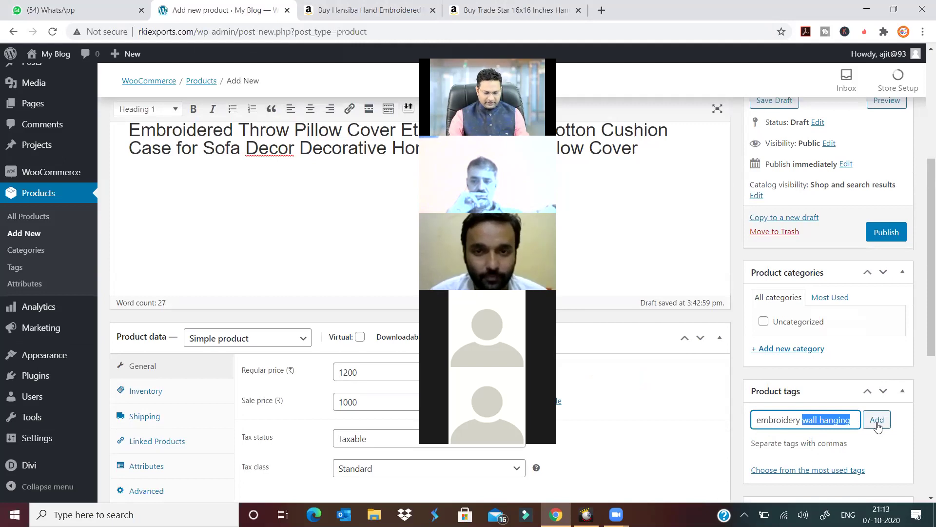
key(BackSpace)
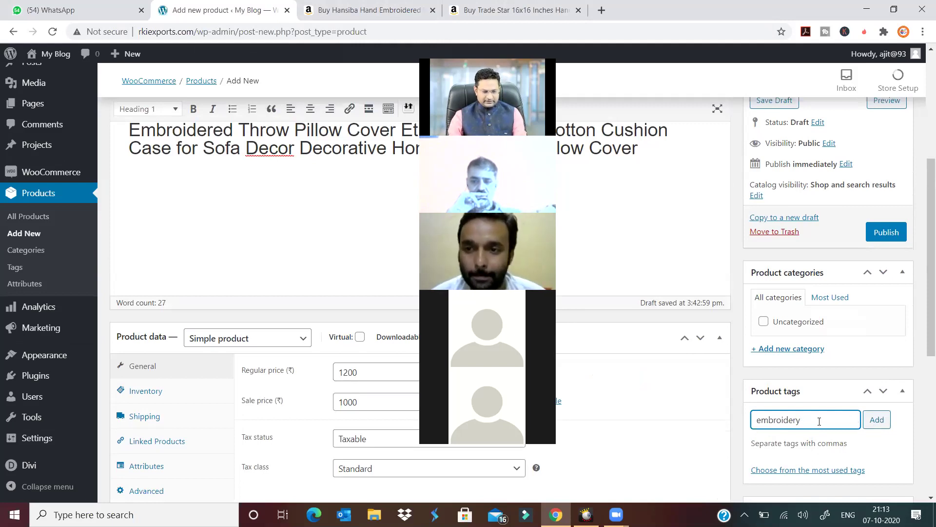
key(Return)
- Paste the copied title as another product tag, trim it to "wall hanging" and add it
key(ctrl+v)
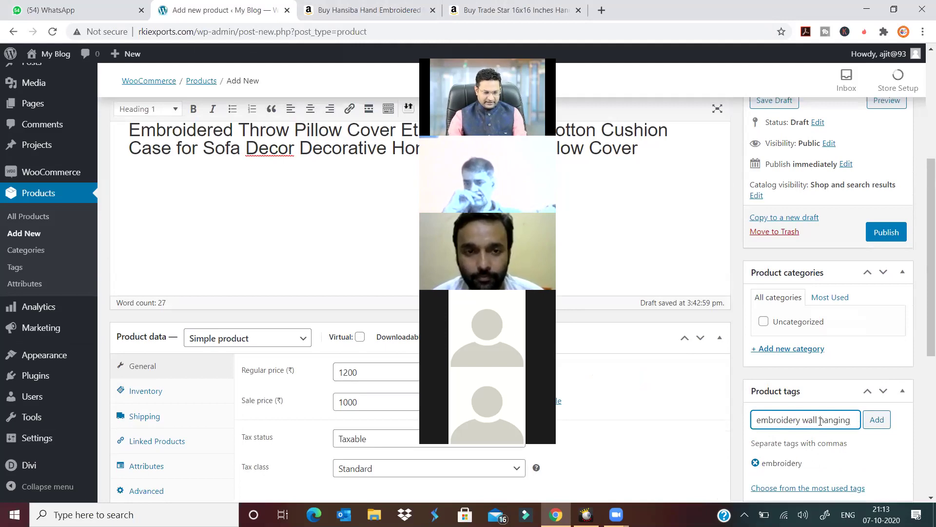
drag(803, 422, 741, 418)
key(BackSpace)
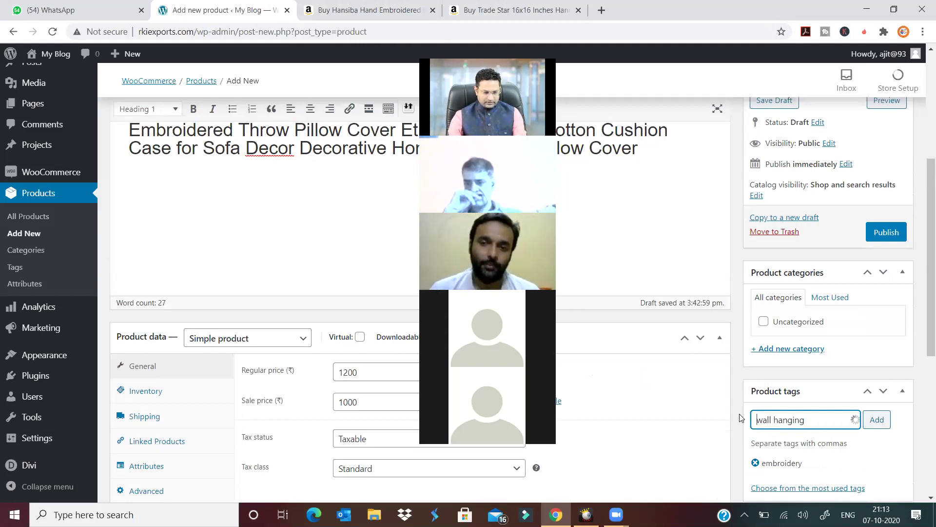
key(Return)
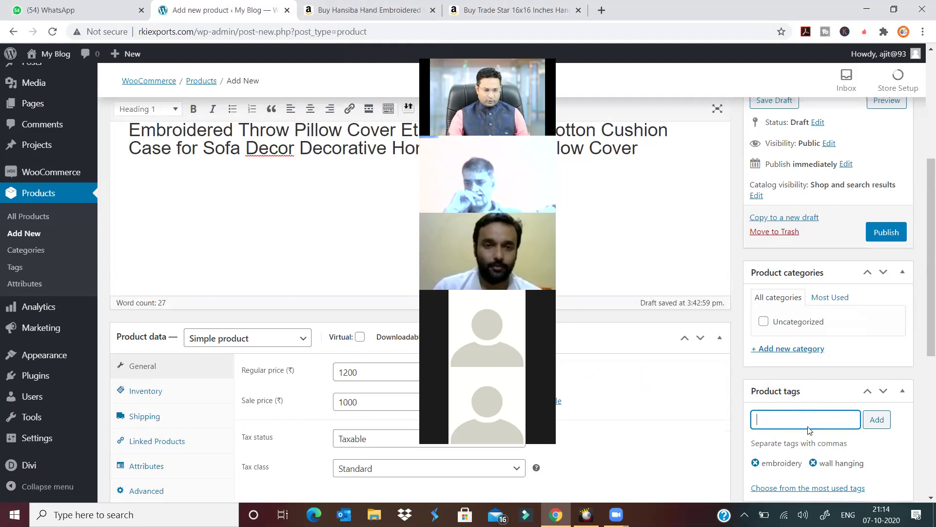
- Create a new product category named "embroidery" from the copied title, without a parent category
click(776, 349)
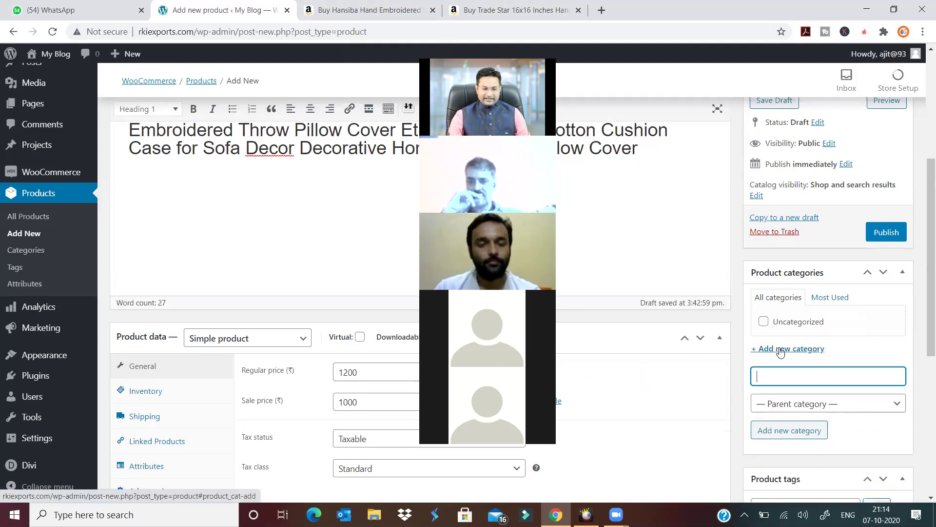
key(ctrl+v)
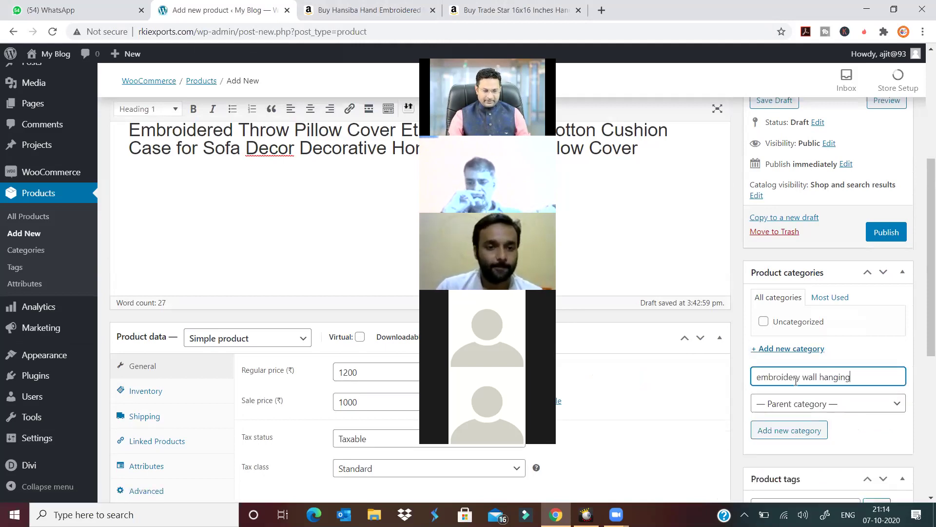
drag(802, 377, 883, 364)
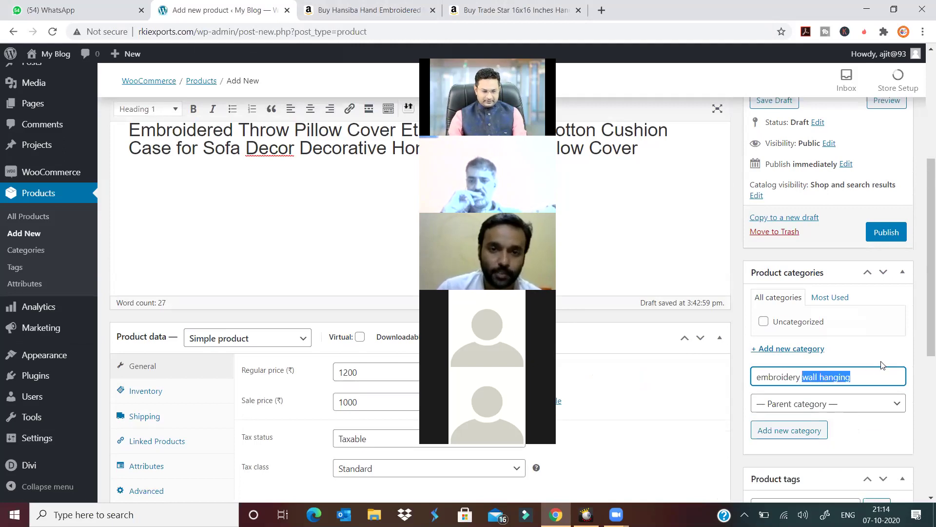
key(BackSpace)
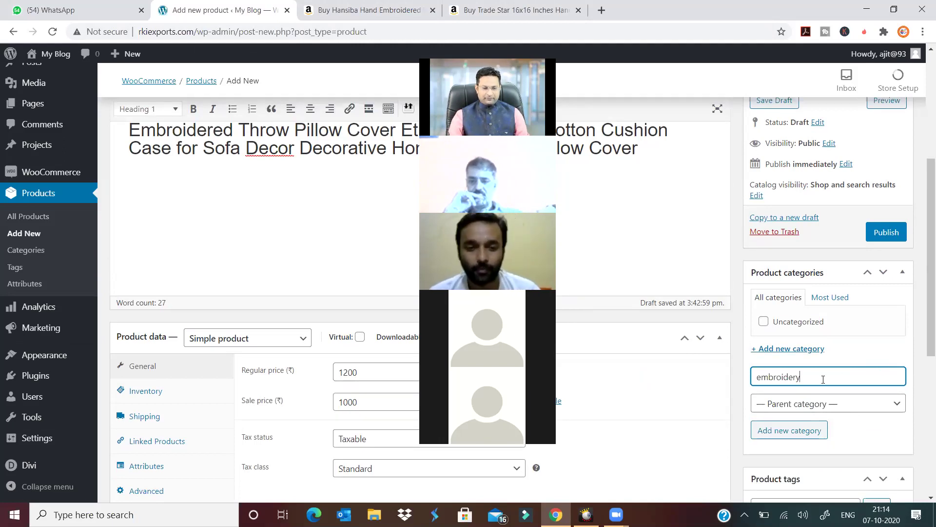
click(802, 429)
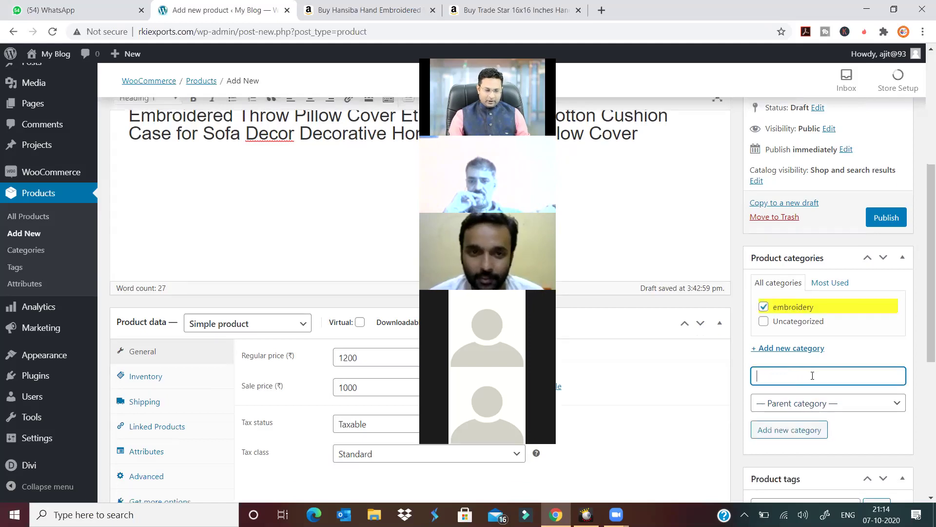
- Create a second product category named "wall hanging" from the copied title, without a parent category
key(ctrl+v)
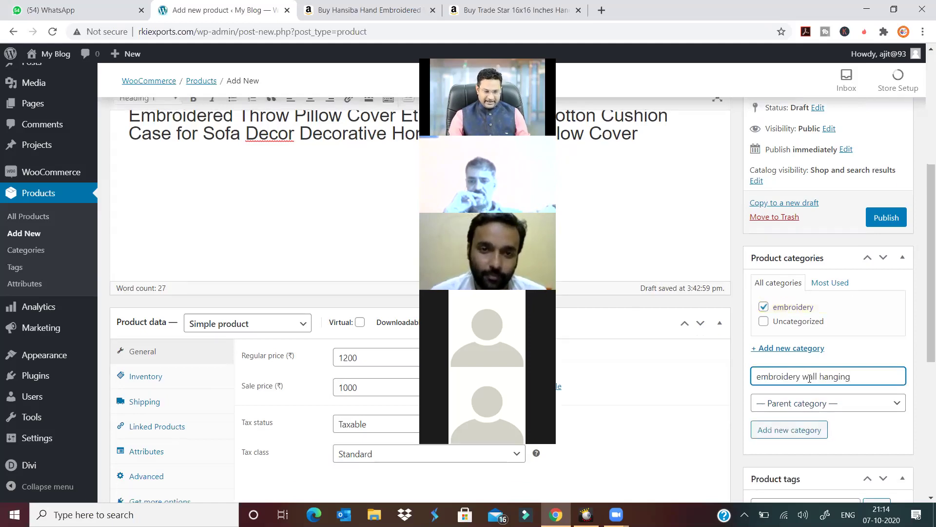
double_click(764, 380)
key(BackSpace)
click(802, 431)
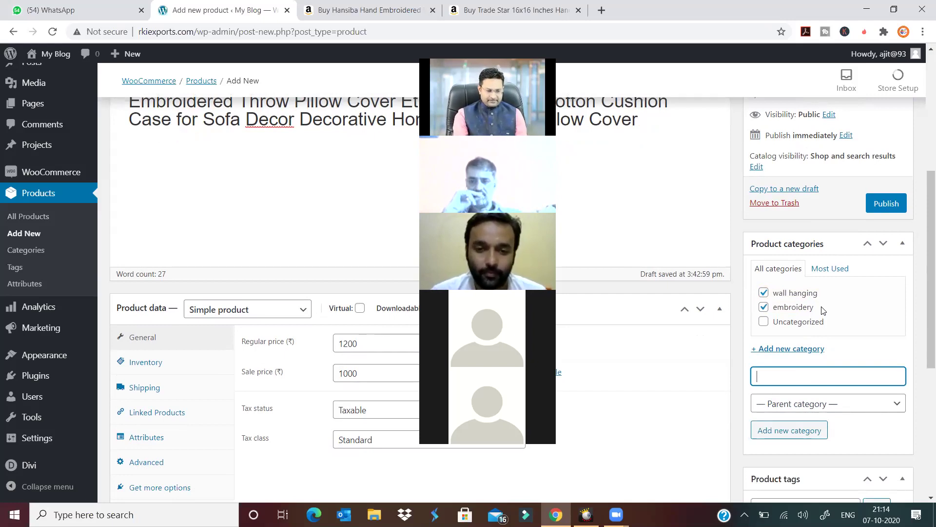
- Set embroidery-ladies-sling-bag.jpeg from the media library as the product image
scroll(823, 310, down, 5)
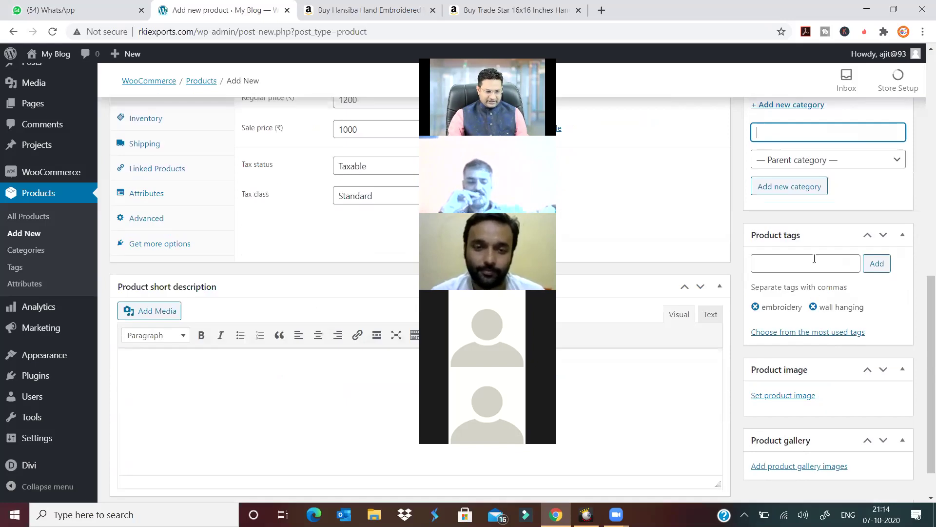
scroll(815, 344, down, 1)
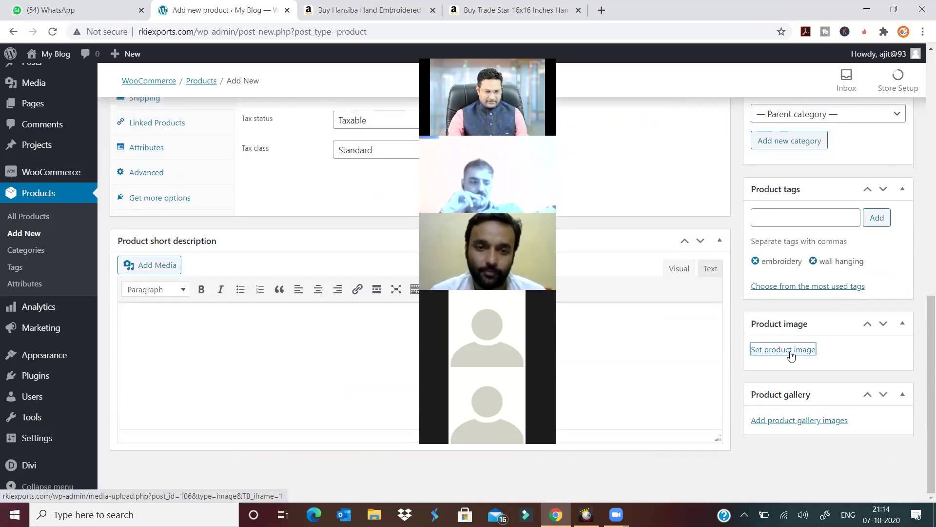
click(791, 356)
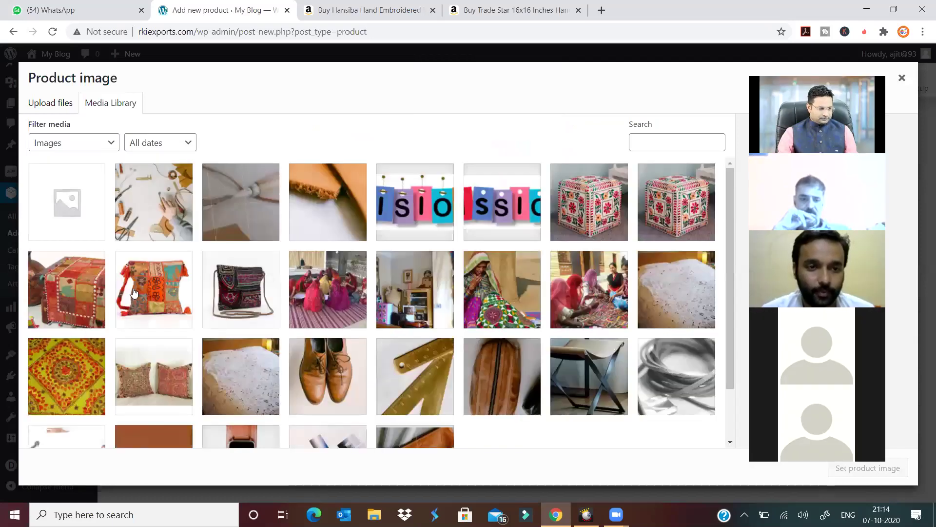
click(135, 292)
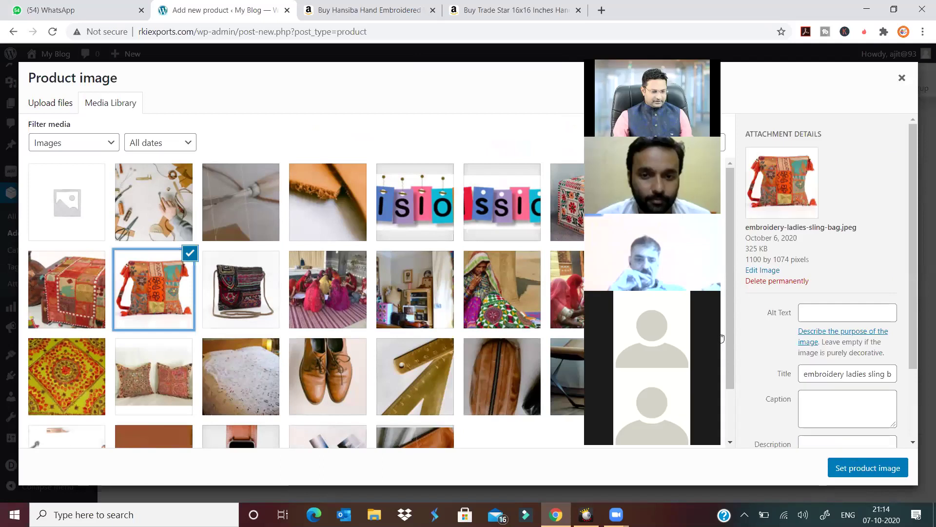
click(868, 468)
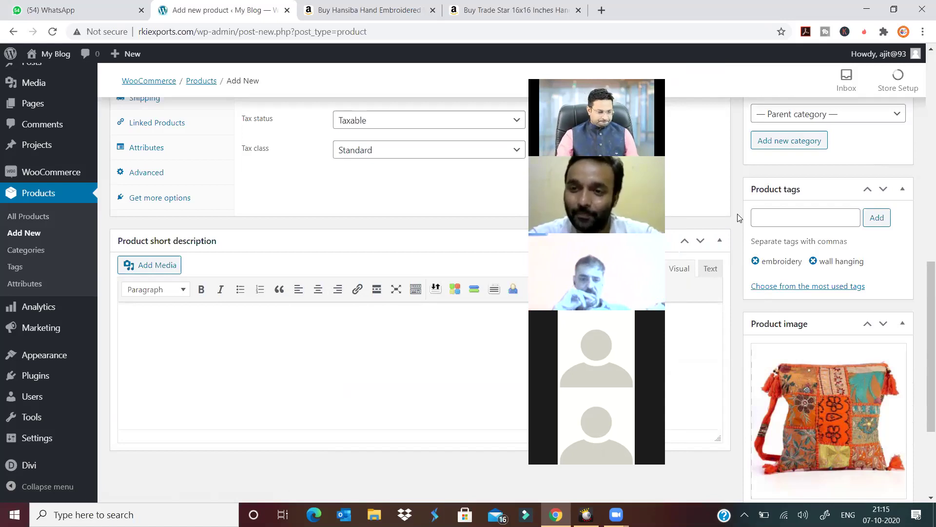
- Add the patchwork cube ottoman, the orange sling bag and the black sling bag images to the product gallery
scroll(741, 224, down, 3)
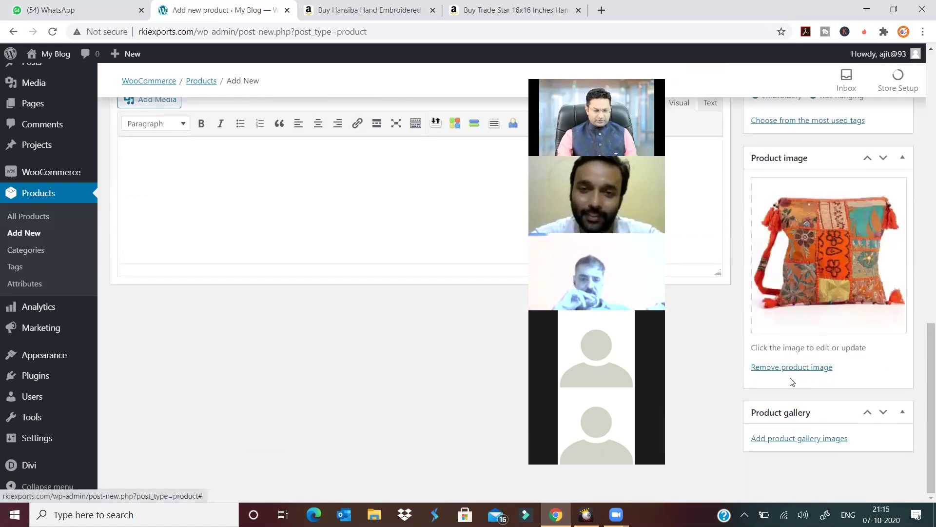
click(811, 441)
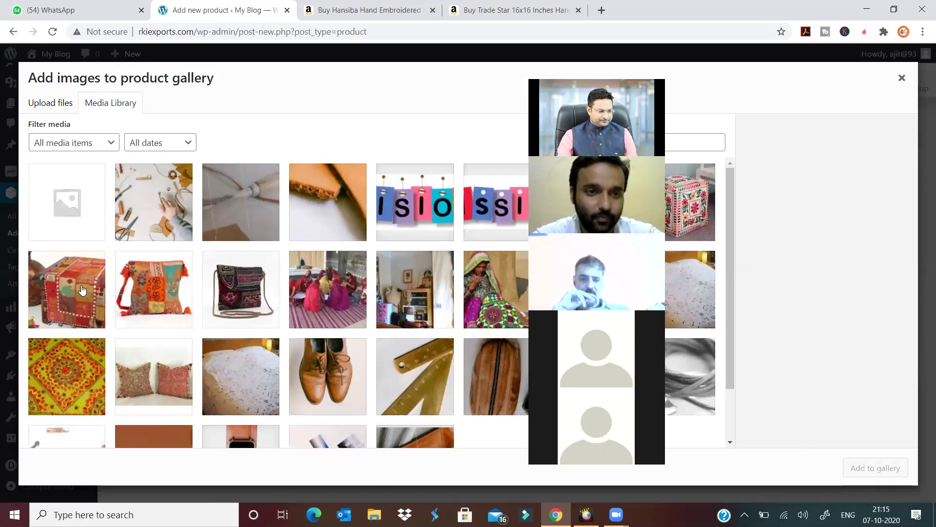
click(82, 290)
click(157, 296)
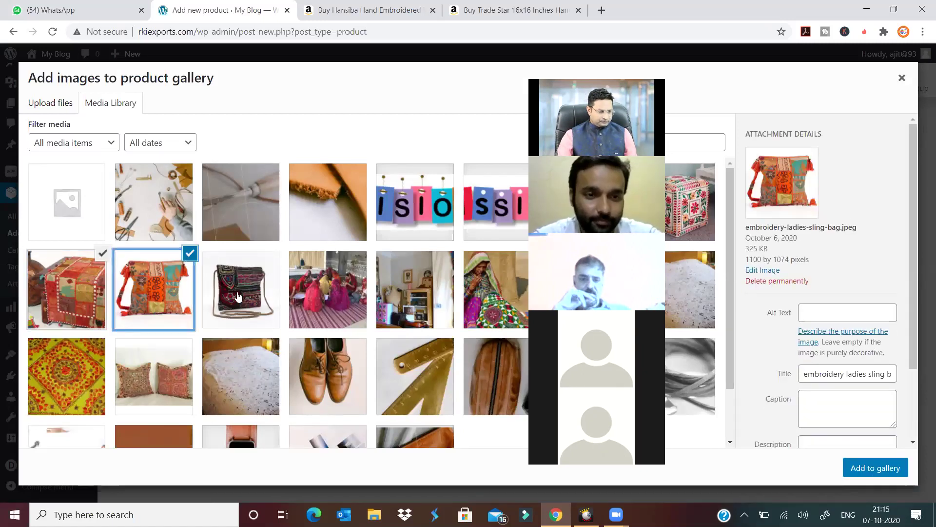
click(238, 296)
click(881, 471)
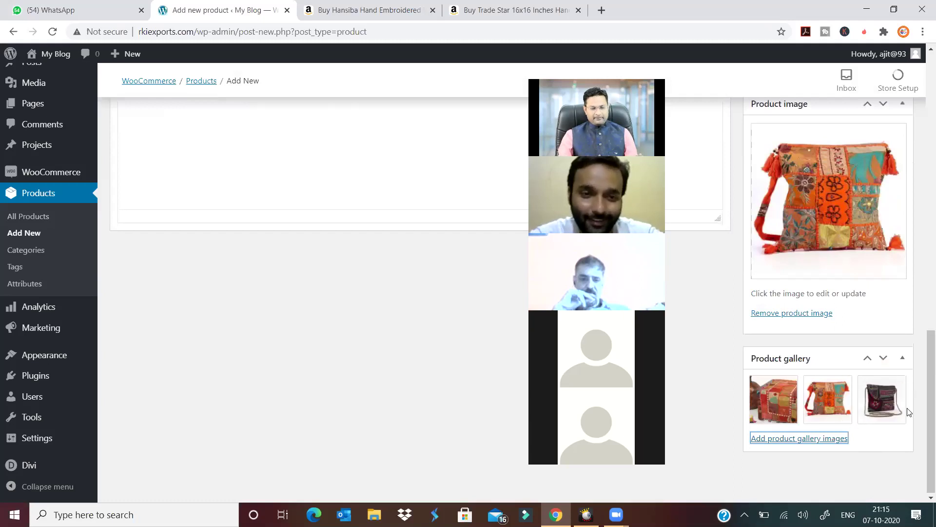
- Publish the embroidery wall hanging product and check its saved description, categories, tags and images
scroll(369, 334, up, 20)
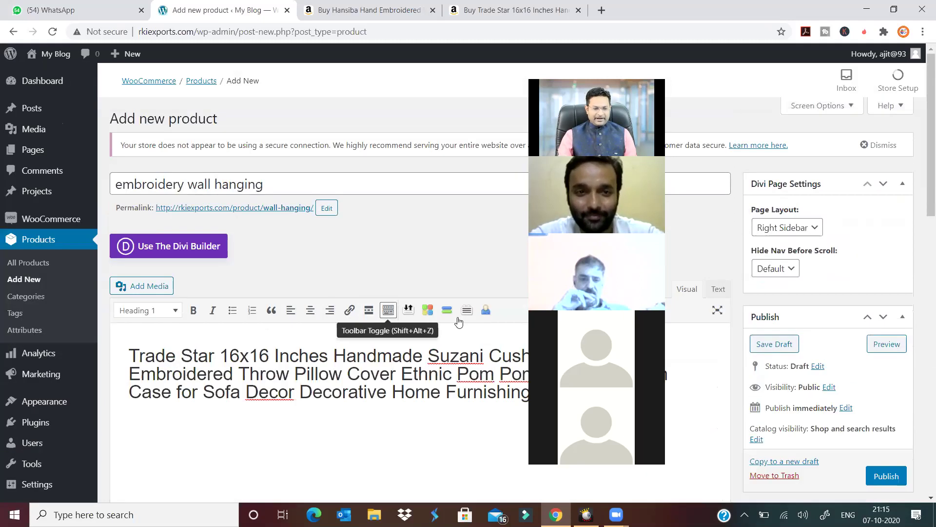
click(885, 475)
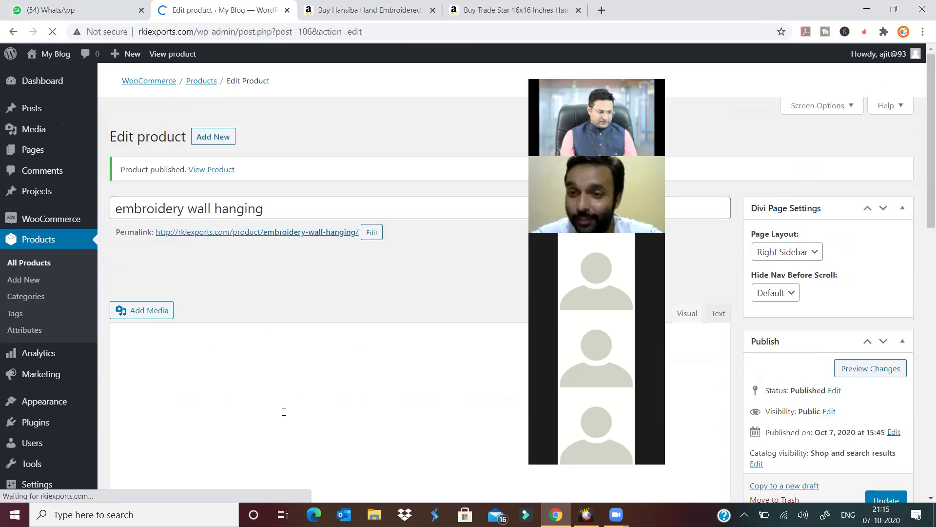
scroll(412, 291, down, 6)
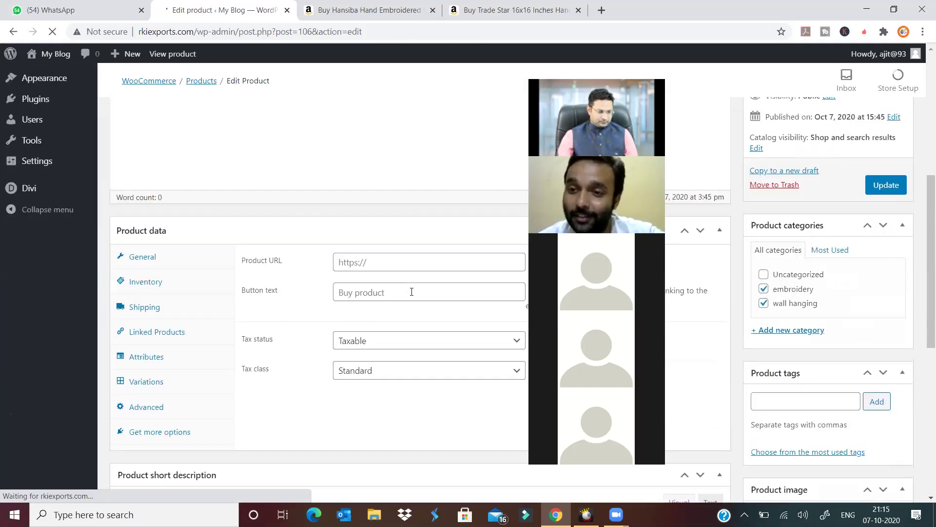
scroll(315, 337, down, 8)
scroll(317, 341, up, 2)
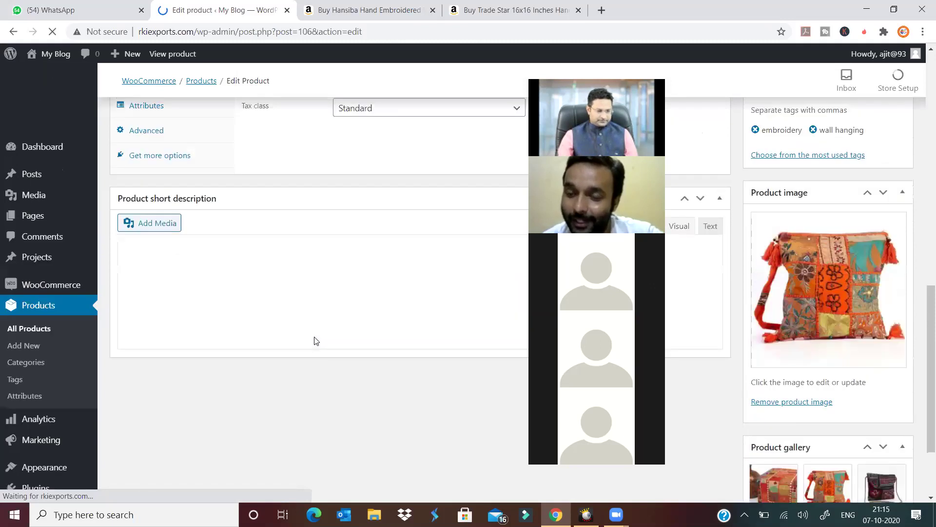
scroll(315, 340, up, 12)
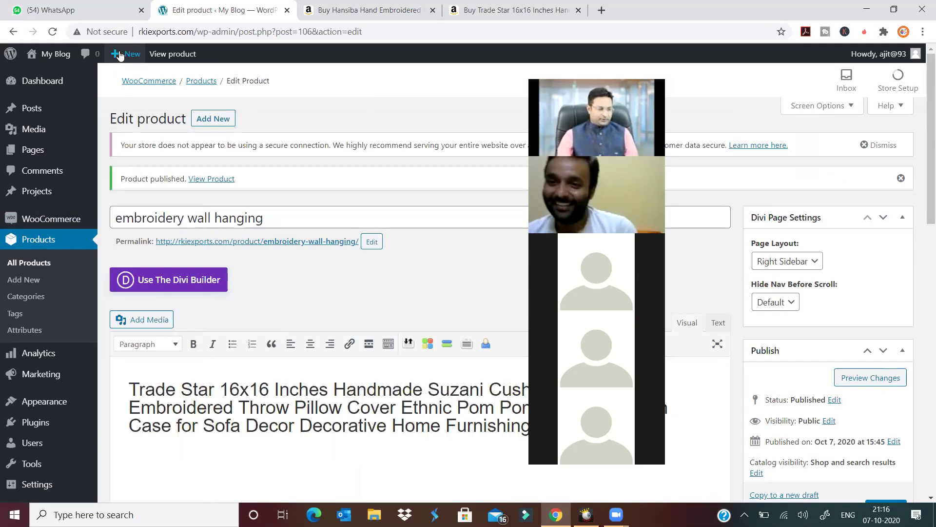
- Create a new page titled "hometest1", dismissing the block editor welcome guide
mouse_move(122, 55)
click(120, 107)
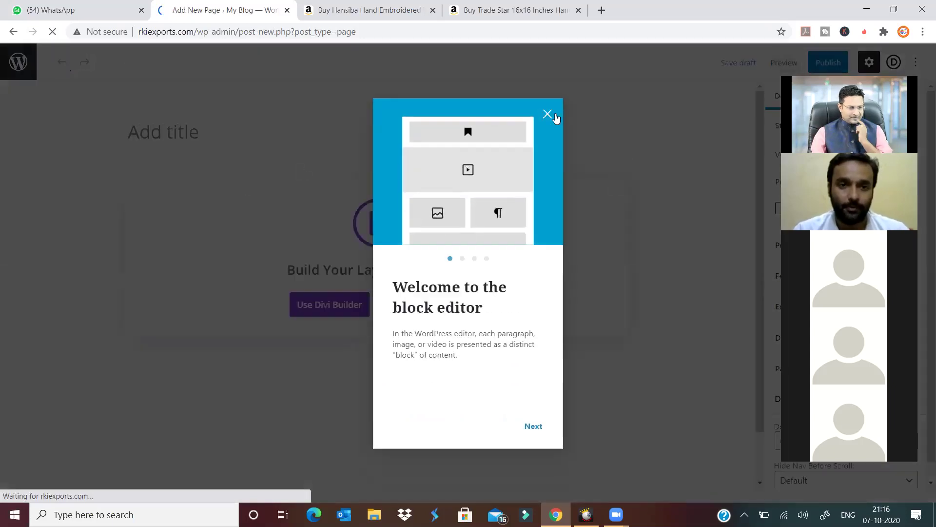
click(547, 115)
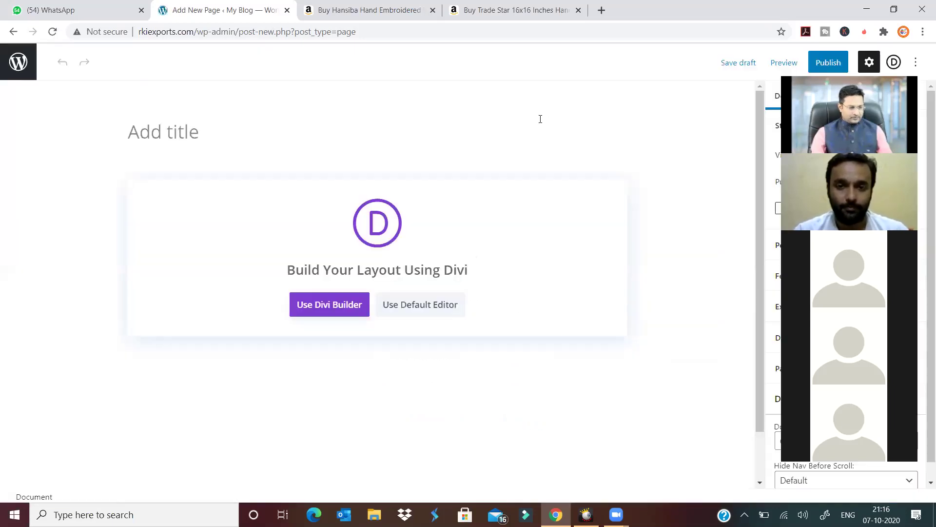
click(195, 133)
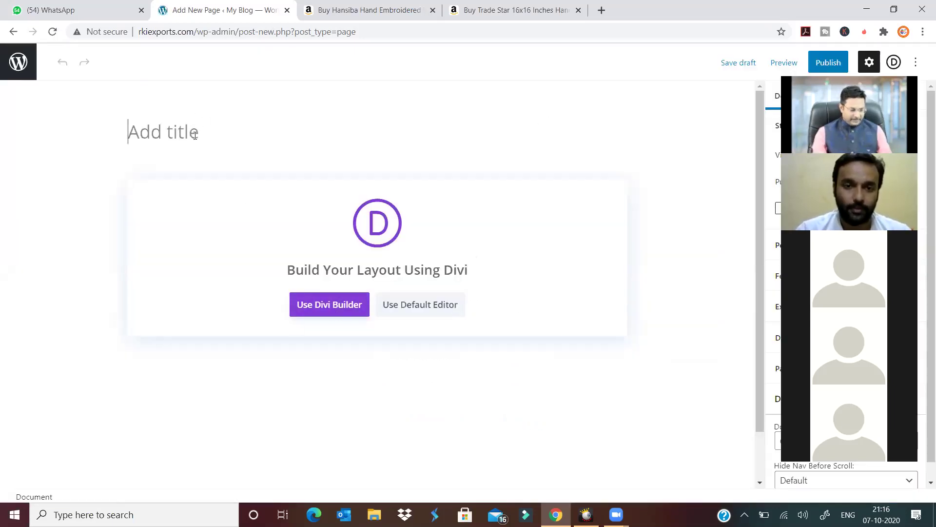
text(ome)
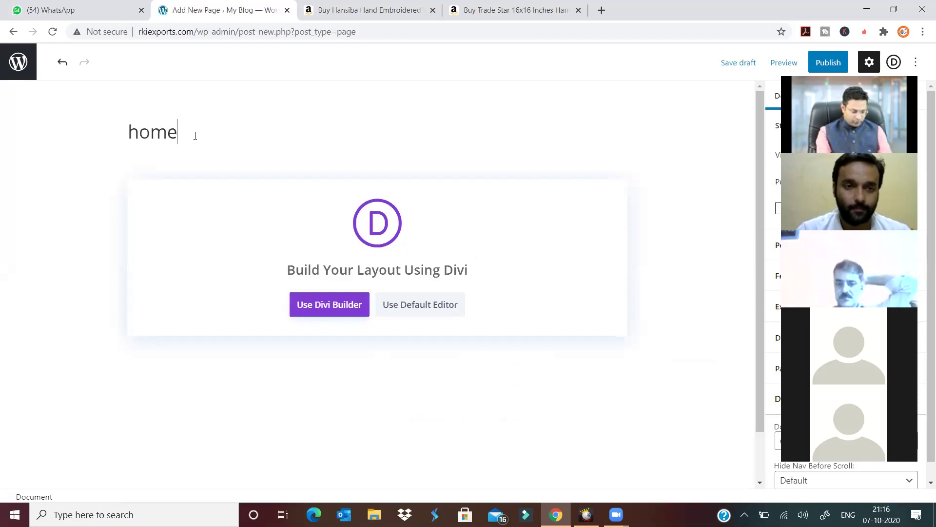
text(test1)
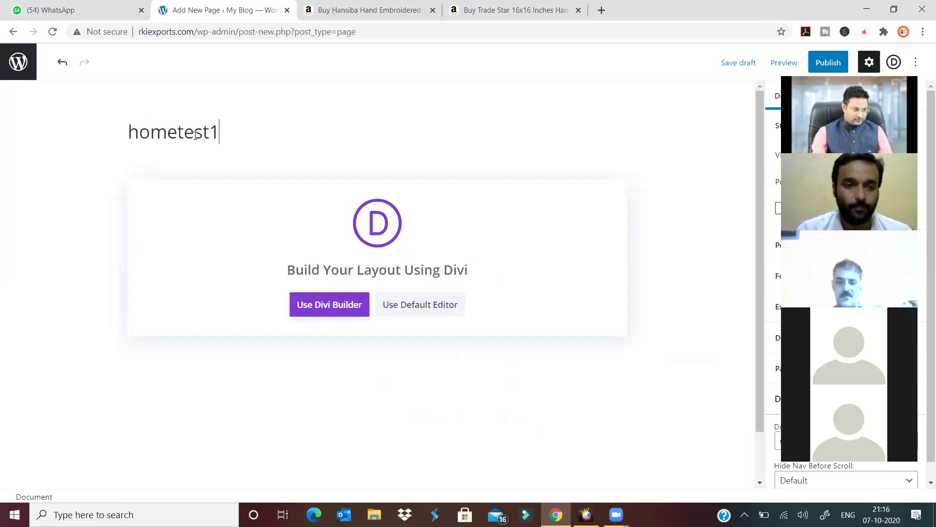
- Build the hometest1 page from scratch with the Divi Builder and insert a three-column row
click(327, 307)
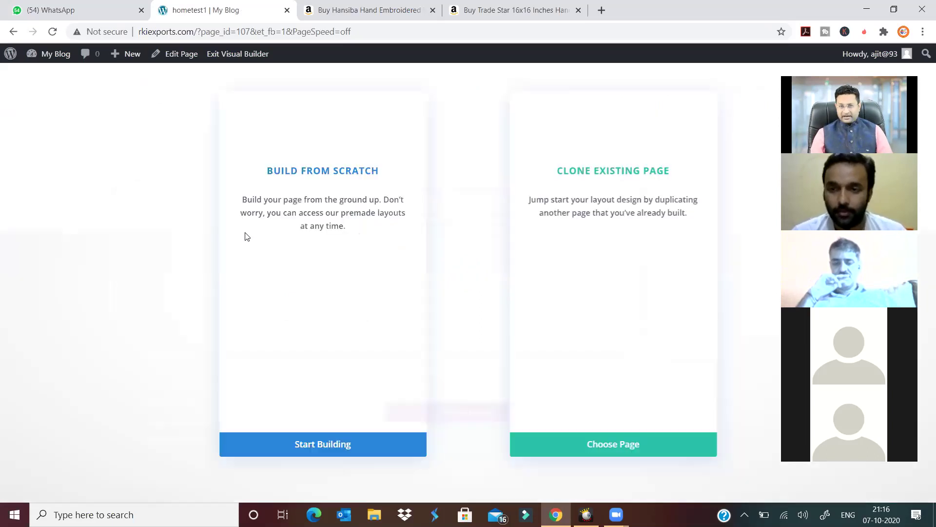
click(272, 443)
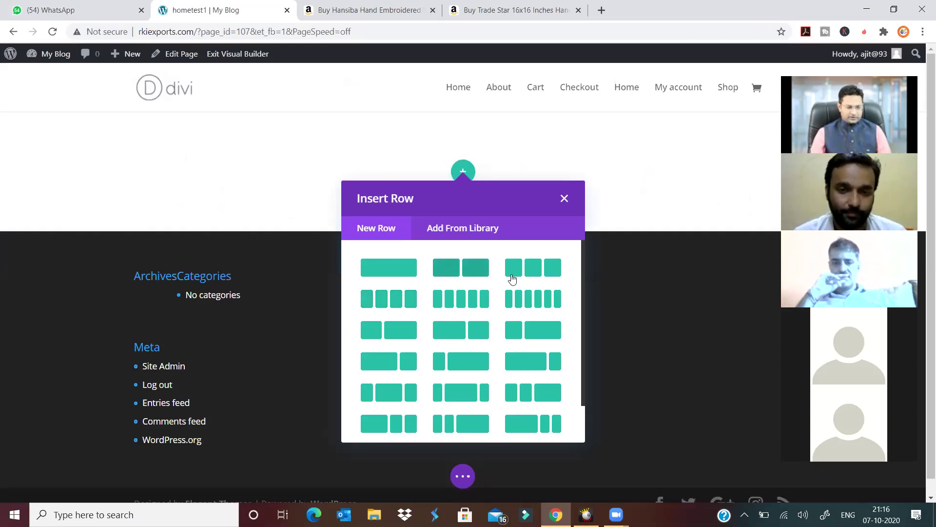
click(389, 300)
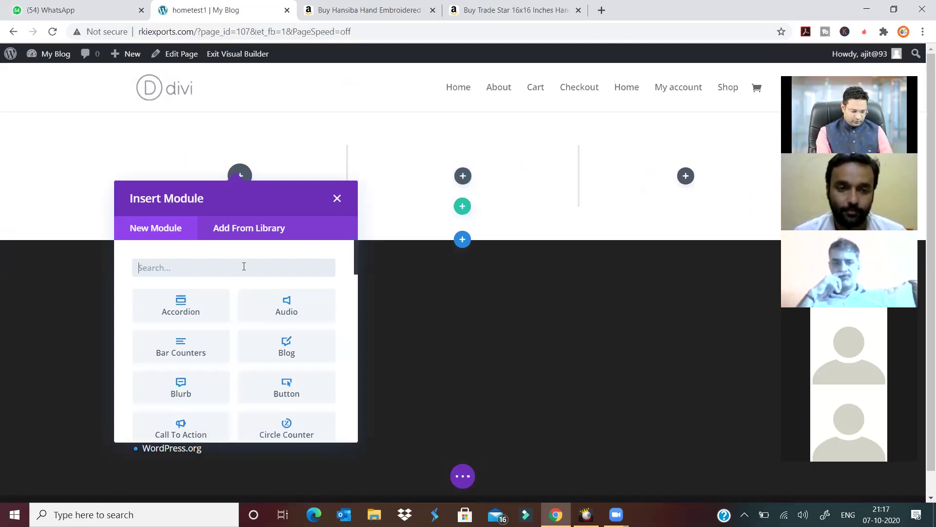
- Add a Woo Related Product module to the row's first column, with embroidery wall hanging as its product
text(pro)
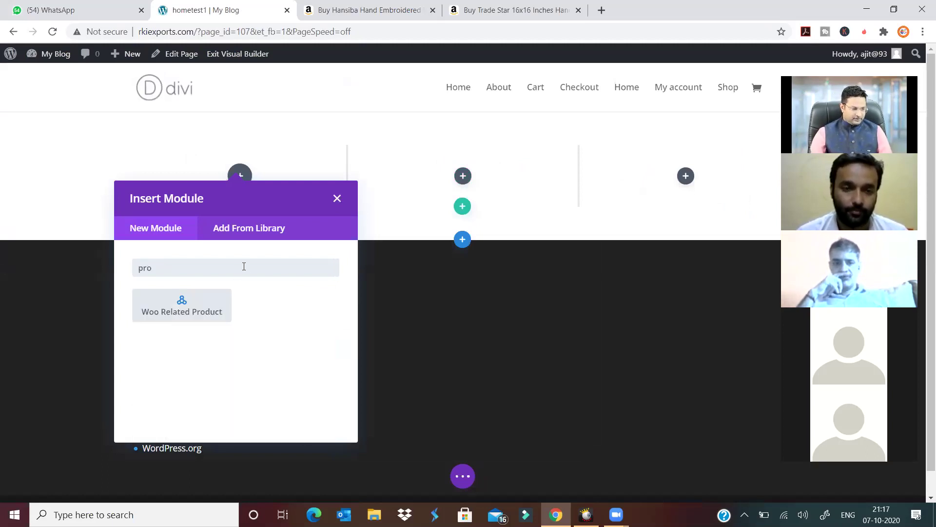
click(181, 305)
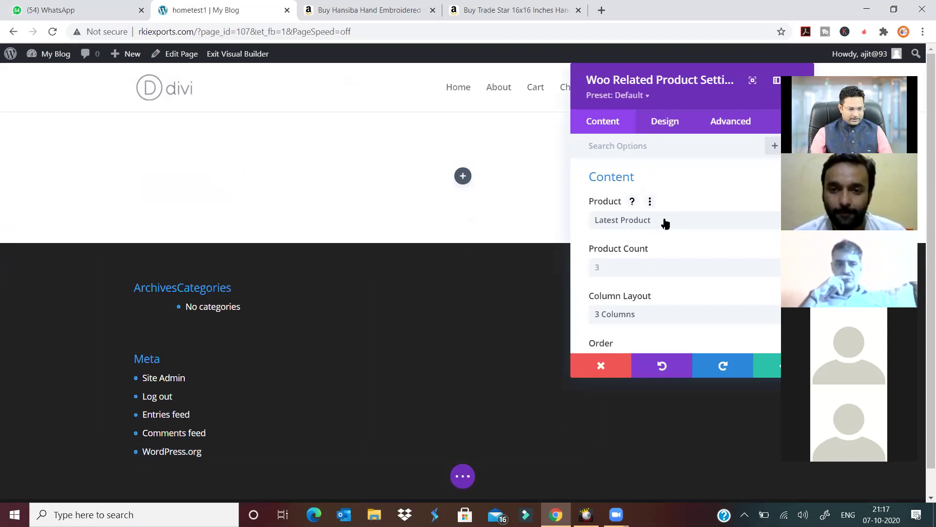
click(666, 223)
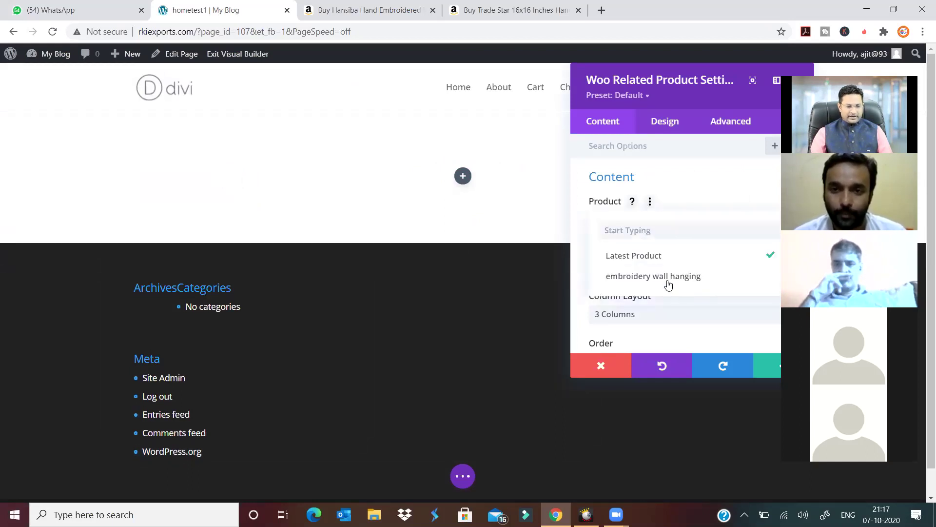
click(668, 276)
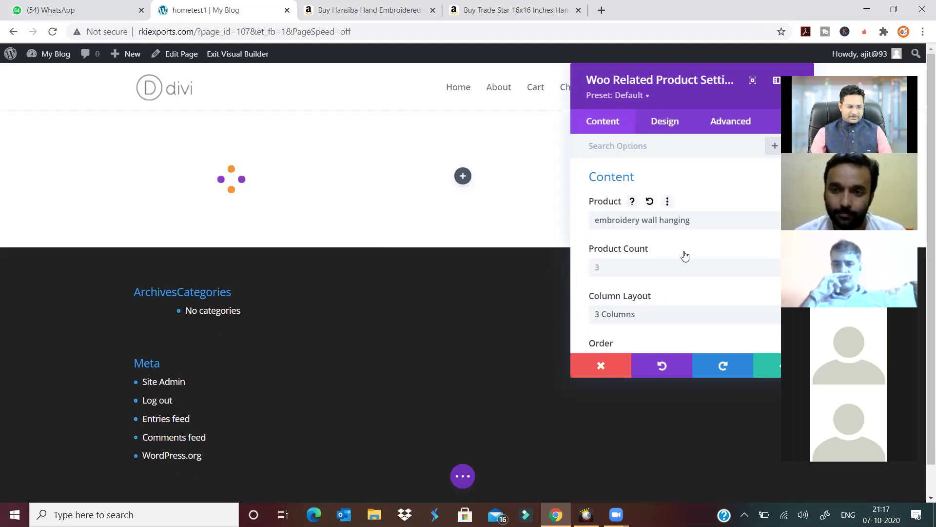
click(768, 368)
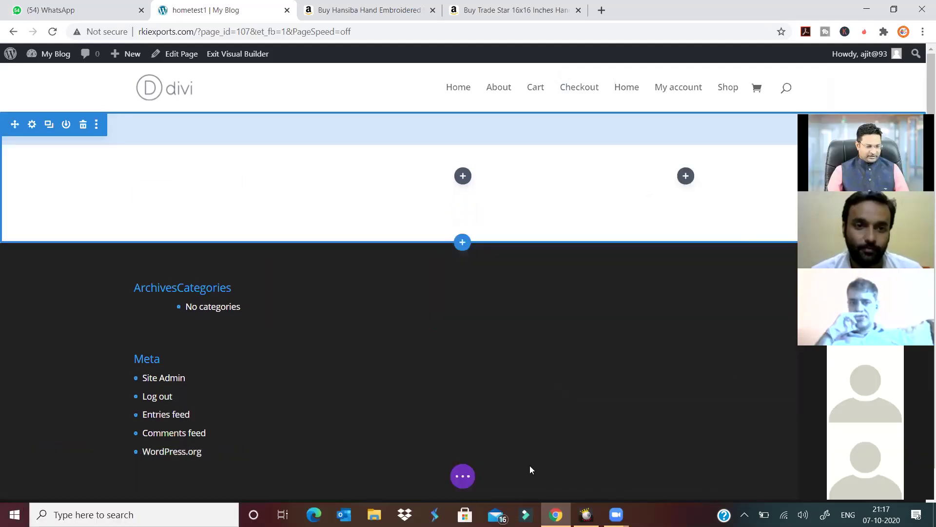
- Publish the hometest1 page from the Divi Builder
click(463, 475)
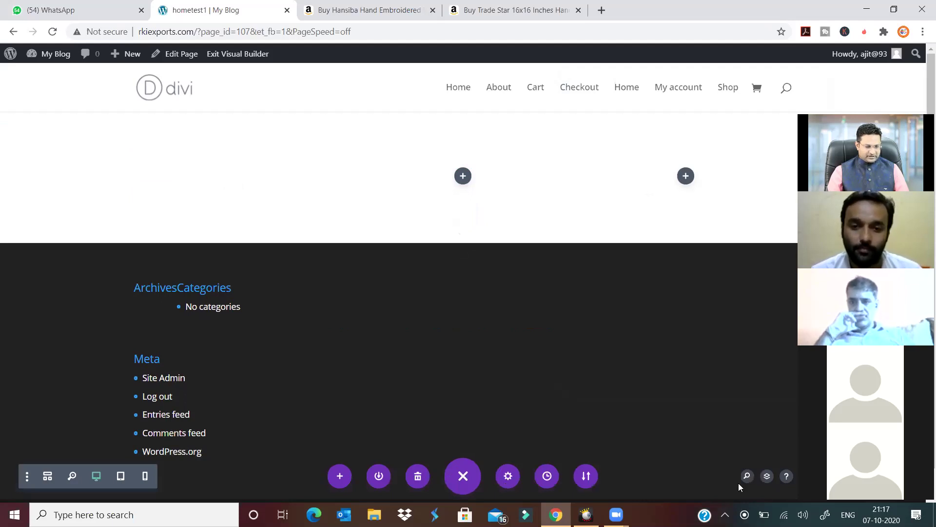
click(881, 479)
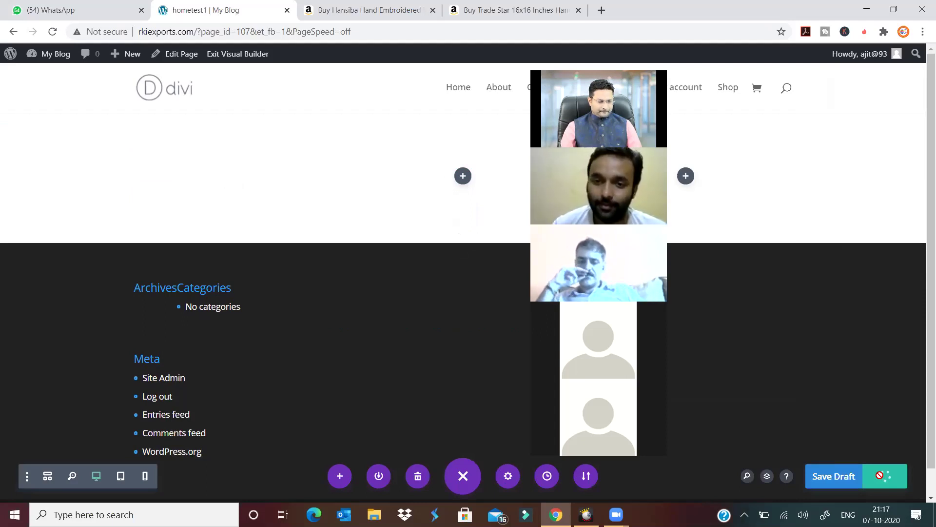
click(171, 58)
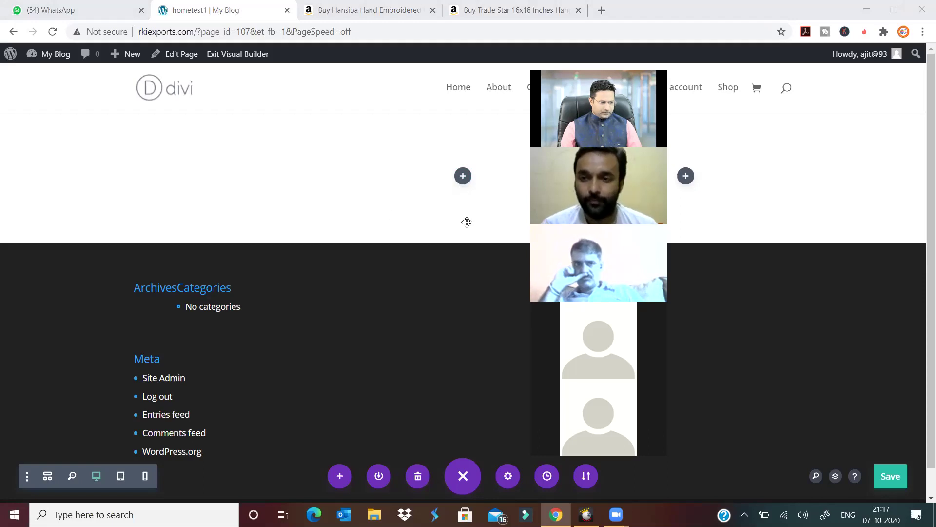
- Insert a single-column row below the three-column row and add a Woo Related Product module to it
mouse_move(461, 211)
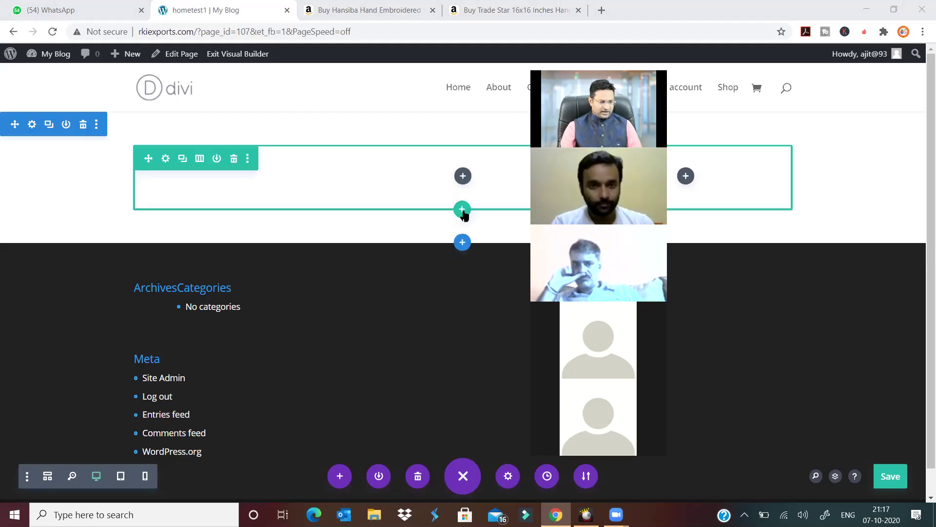
click(462, 211)
click(400, 305)
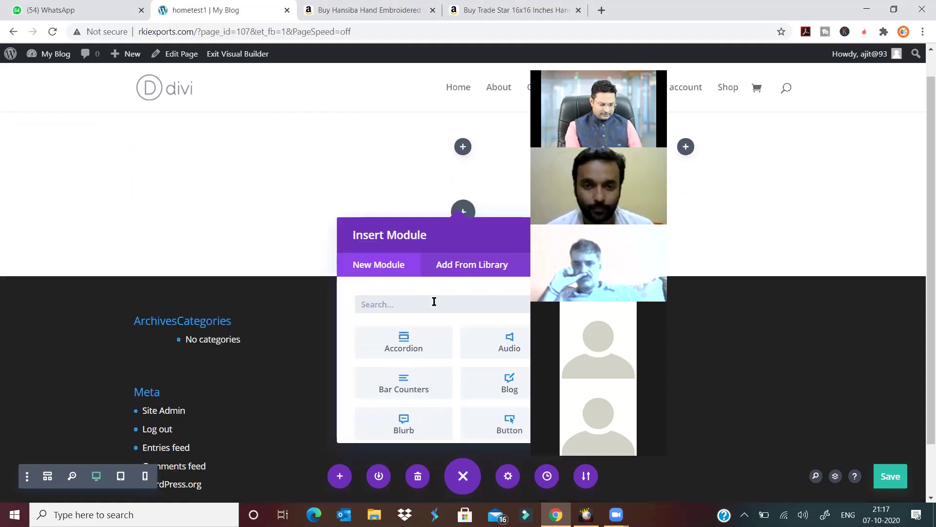
text(product)
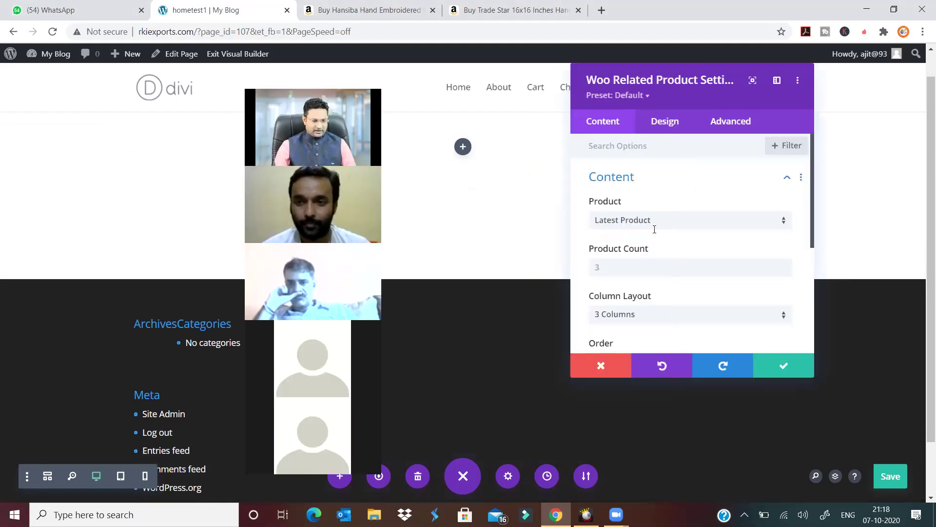
- Set the new module's product to embroidery wall hanging, the product count to 1 and the layout to 1 Column
click(654, 221)
click(655, 276)
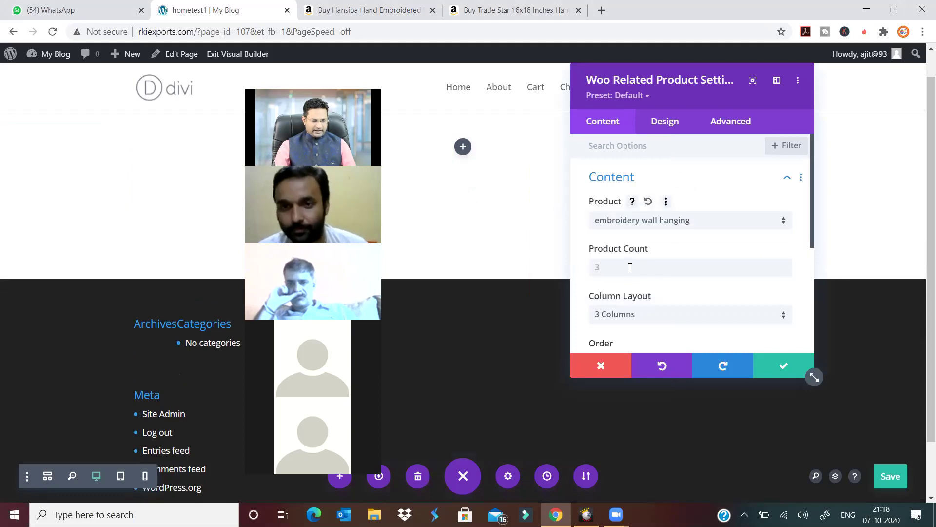
click(630, 267)
text(1)
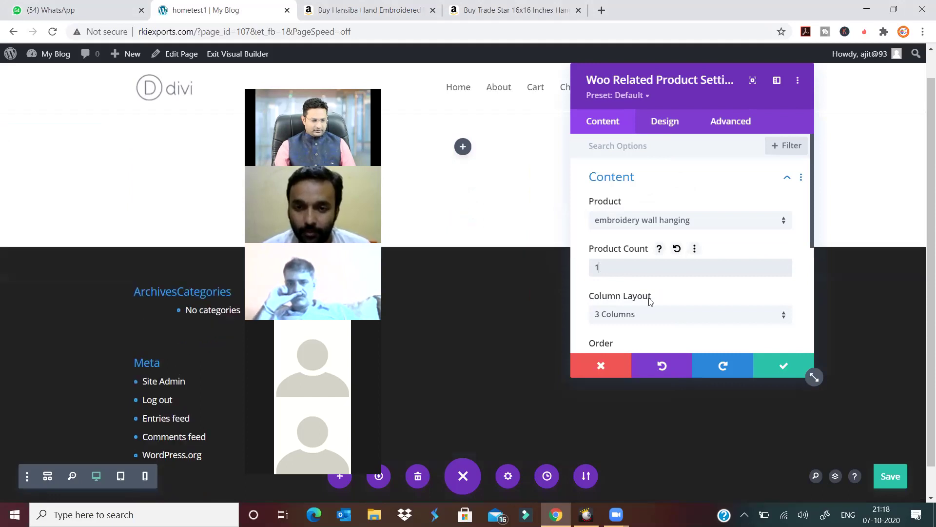
click(676, 321)
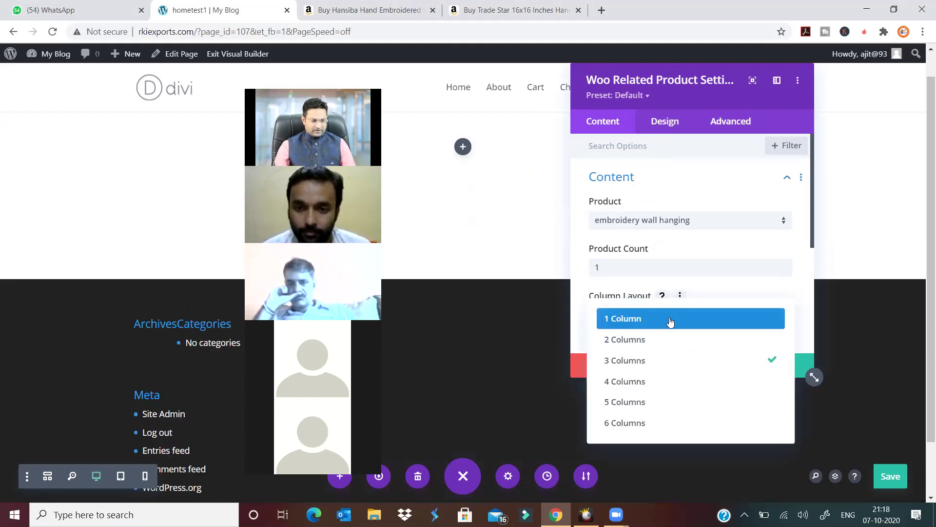
click(689, 323)
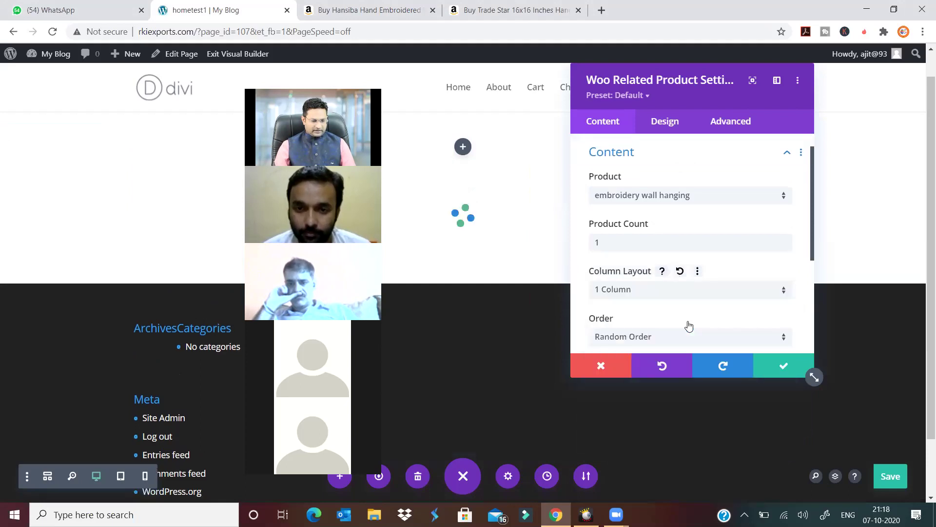
- Set the module's order to Sort By Date: Newest To Oldest and close its settings
scroll(664, 240, down, 2)
click(663, 244)
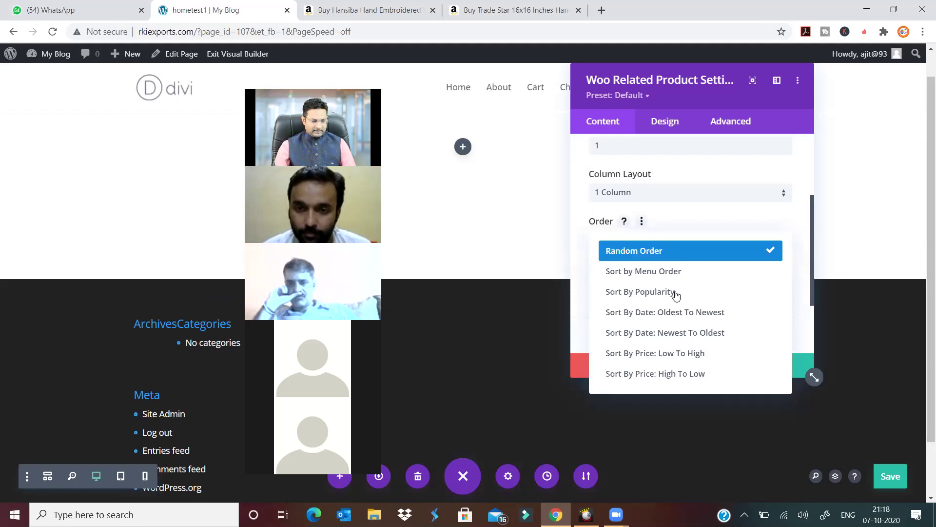
click(717, 334)
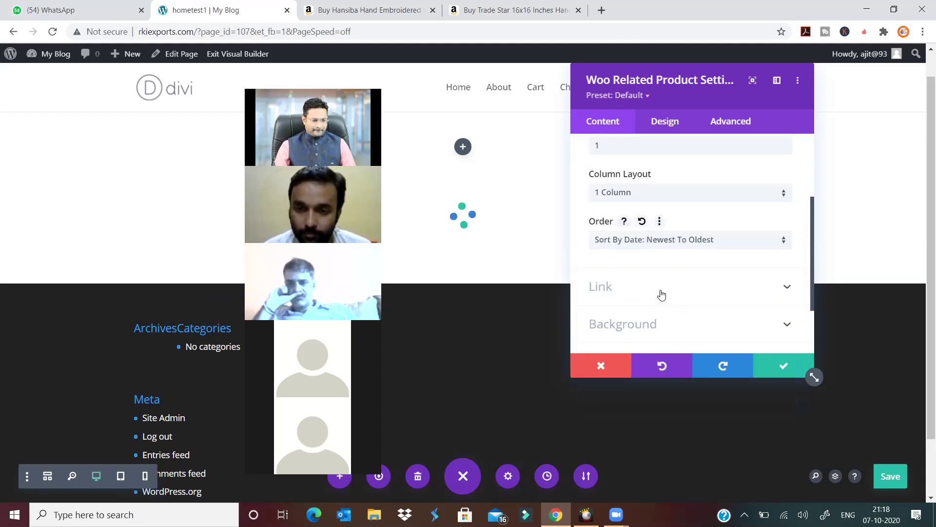
scroll(668, 300, down, 2)
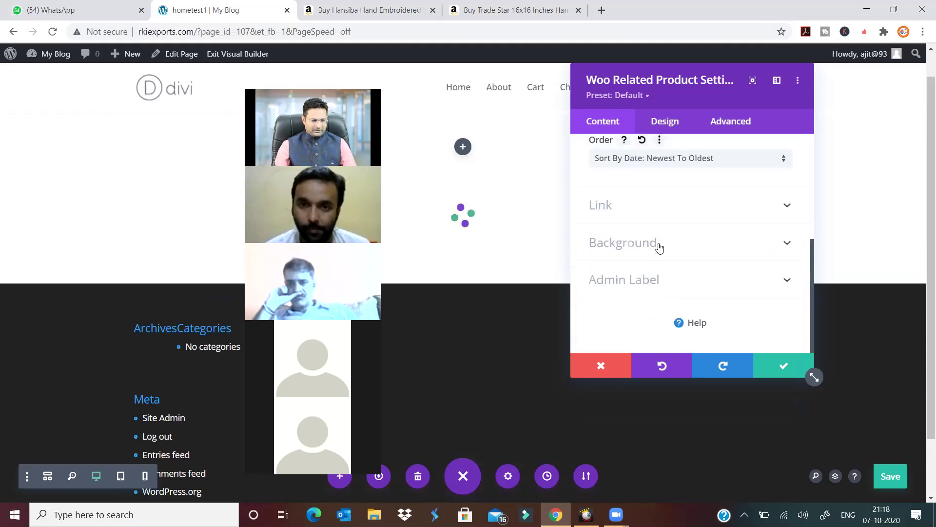
scroll(674, 265, up, 4)
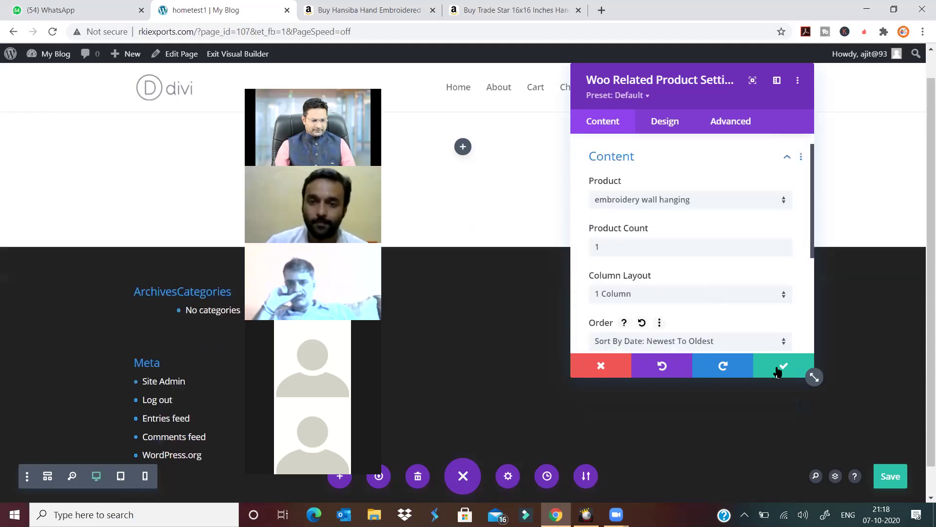
key(Escape)
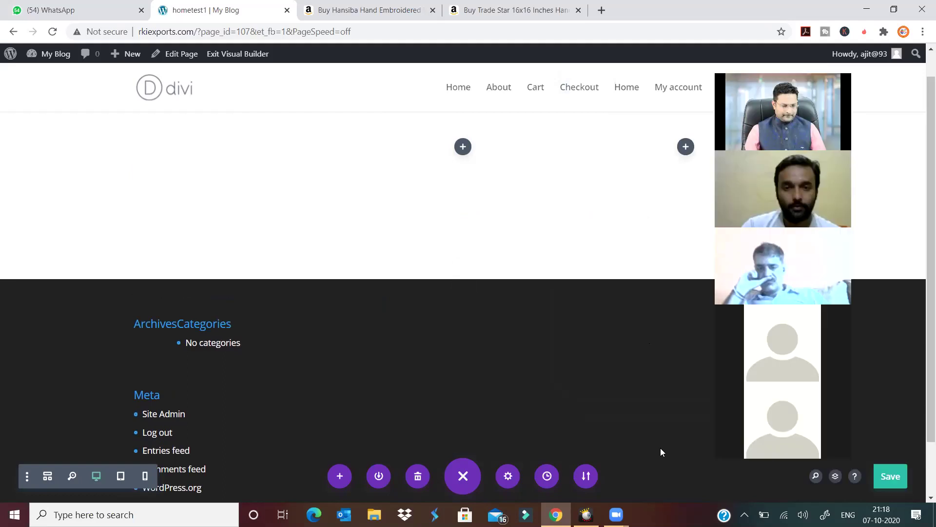
- Save the page and open its WordPress edit screen in a new browser tab, dismissing the welcome guide
click(887, 474)
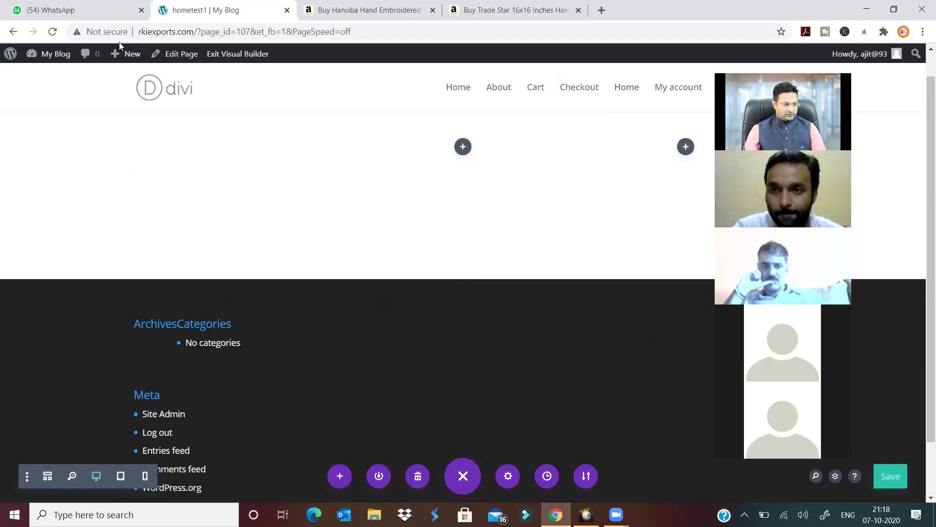
right_click(176, 59)
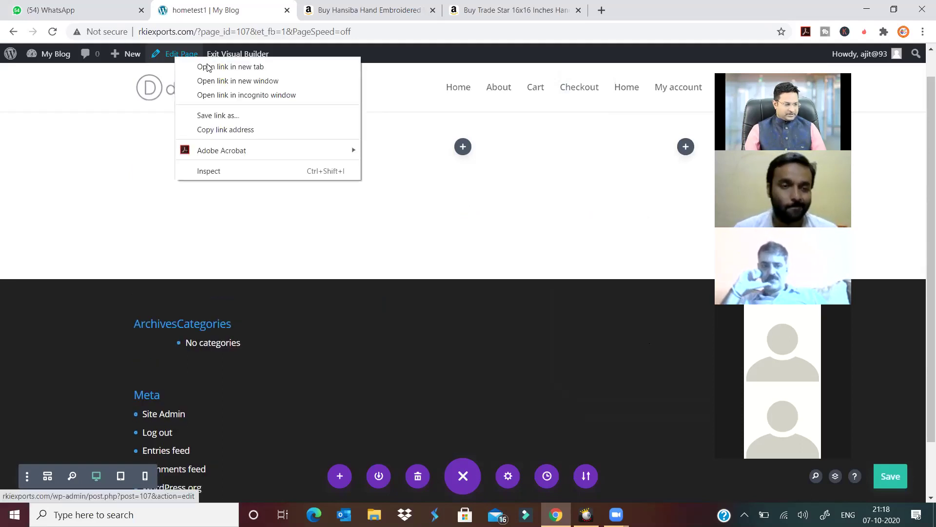
click(207, 66)
click(374, 9)
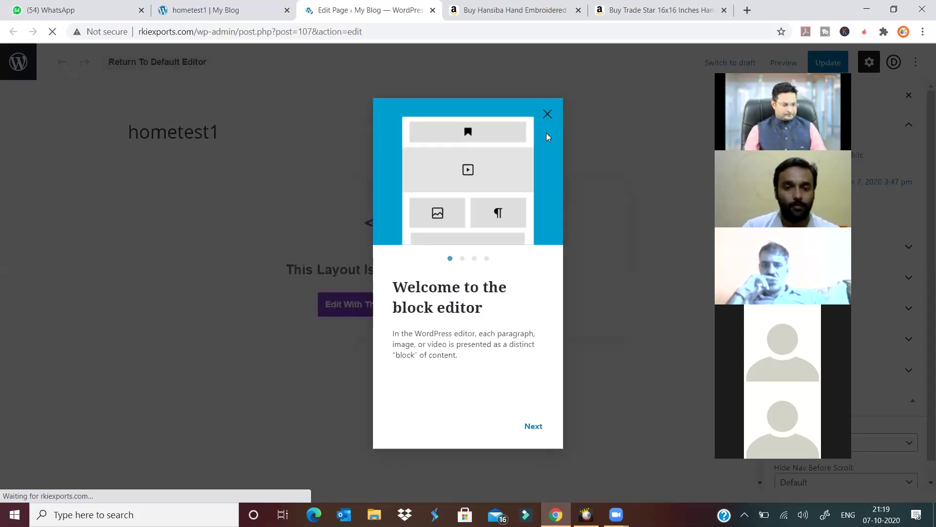
click(195, 135)
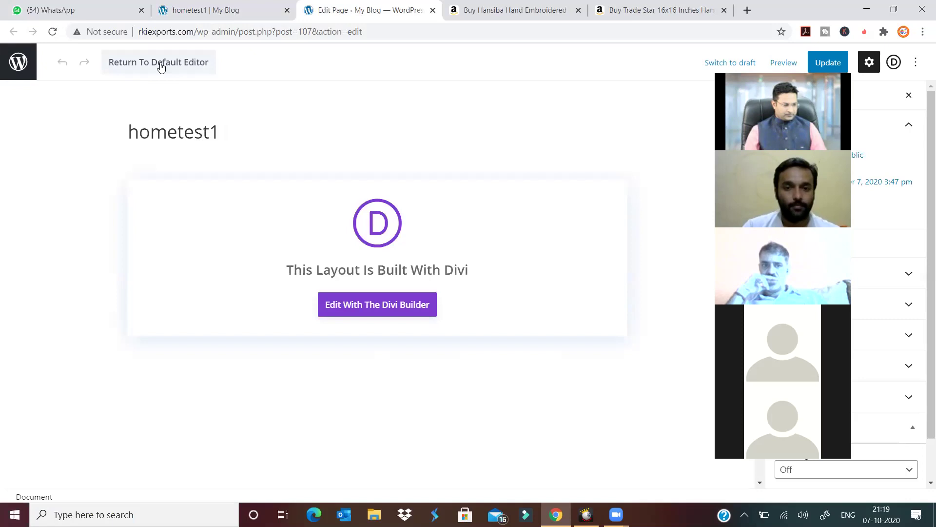
- Return the hometest1 page to the default editor and preview it in a new tab
click(162, 67)
click(207, 131)
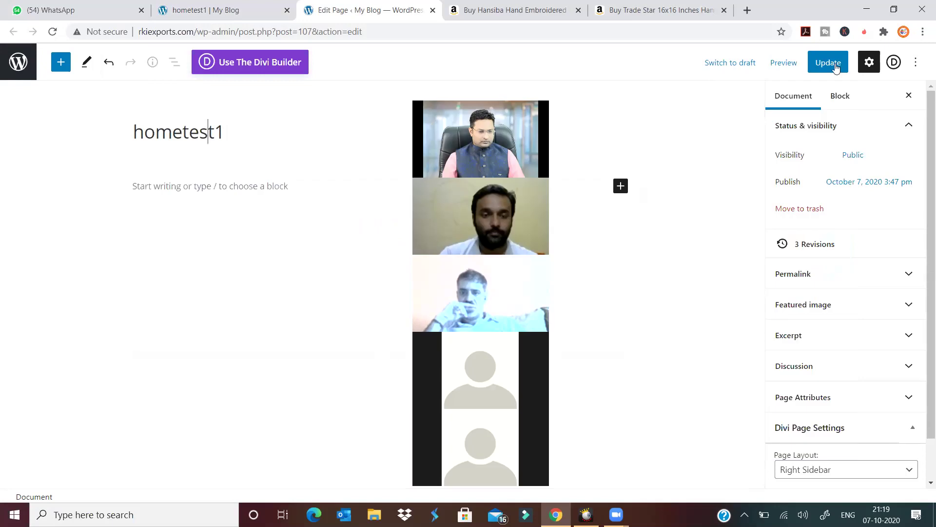
click(780, 63)
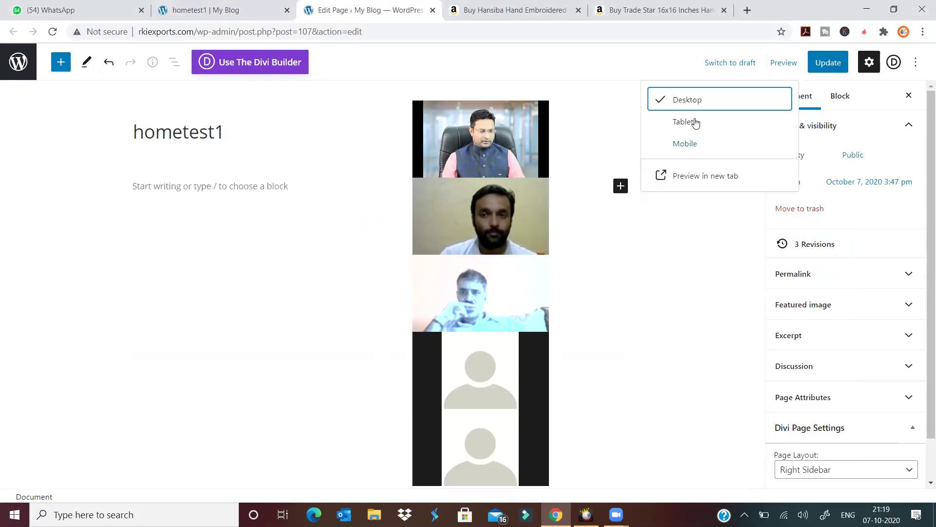
click(713, 177)
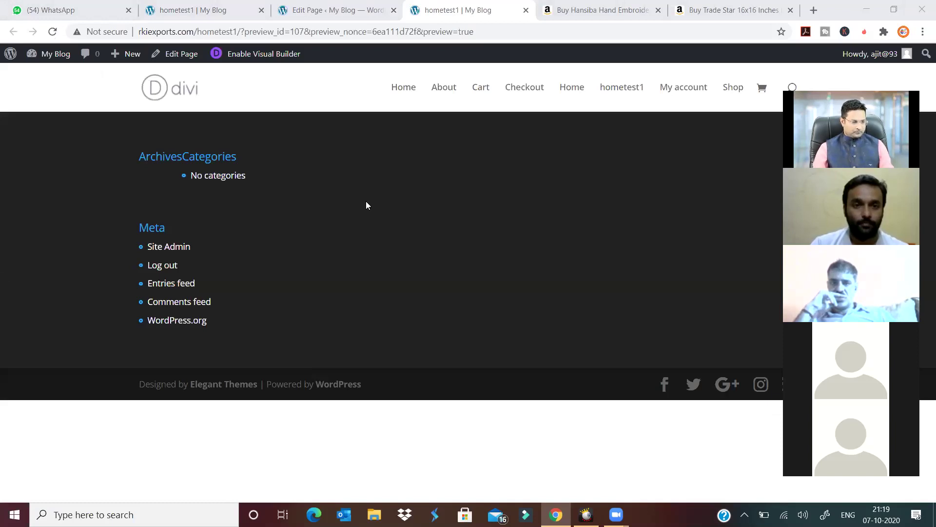
- Delete the row from the hometest1 layout in the visual builder, leaving the row insertion without a choice
click(342, 8)
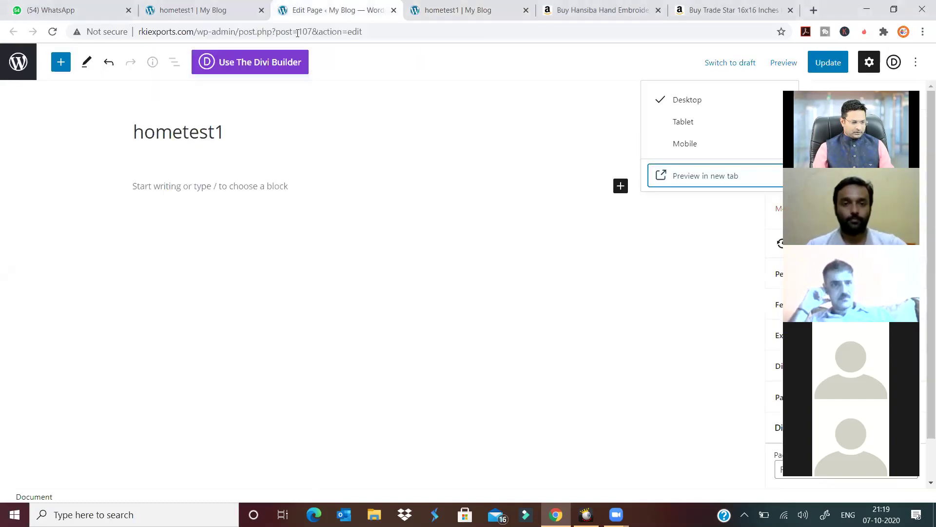
click(210, 12)
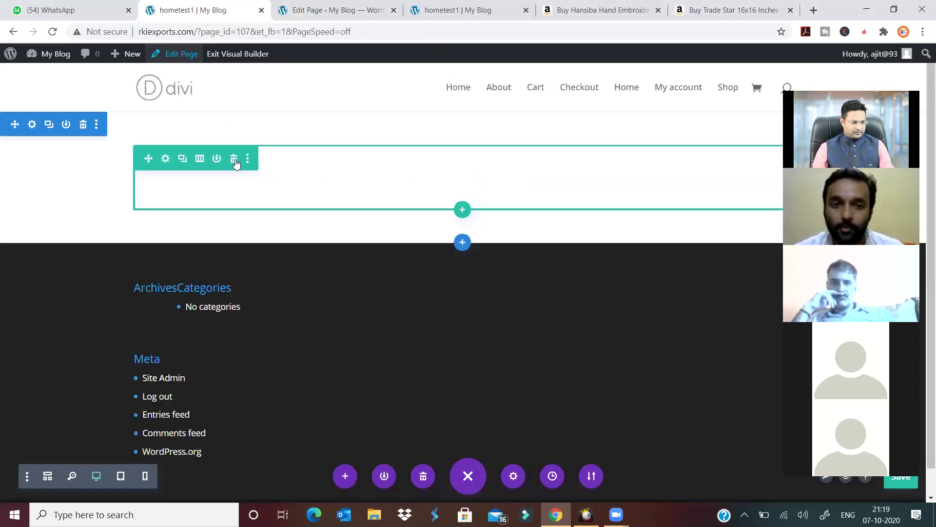
right_click(234, 164)
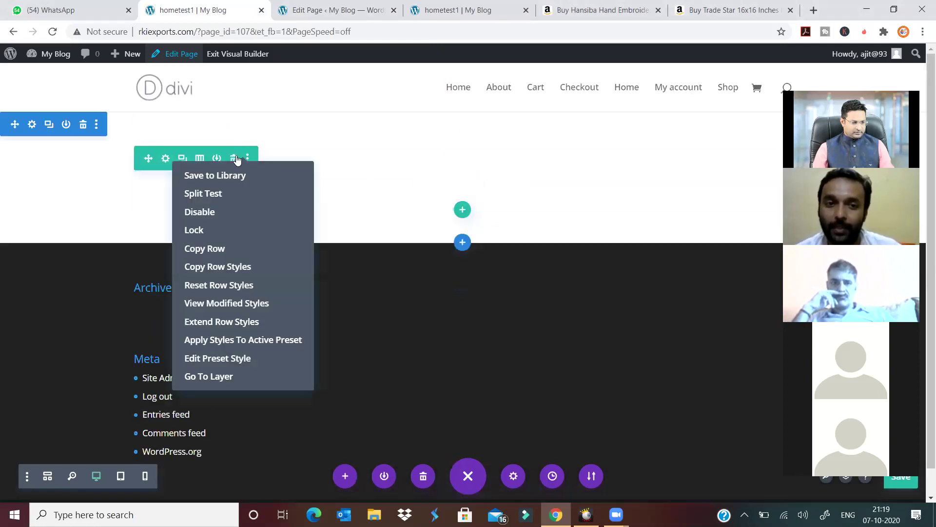
click(234, 159)
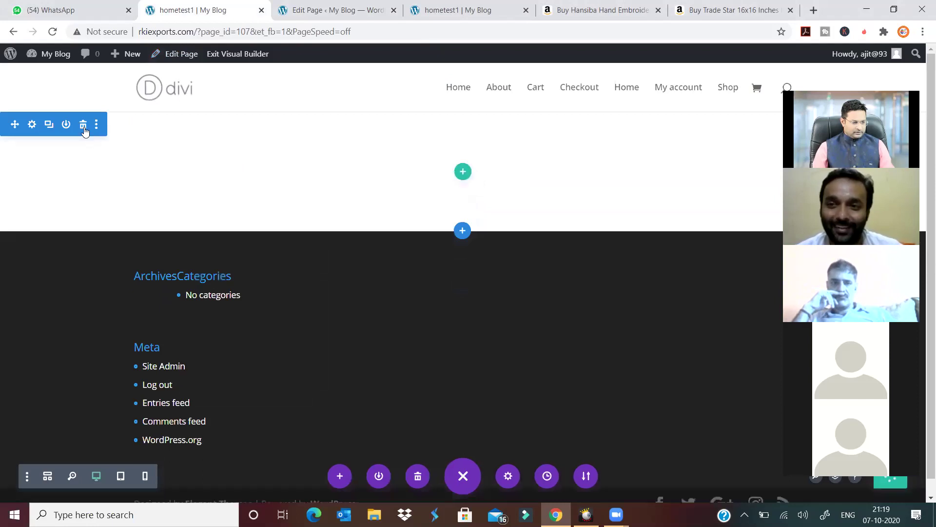
click(463, 171)
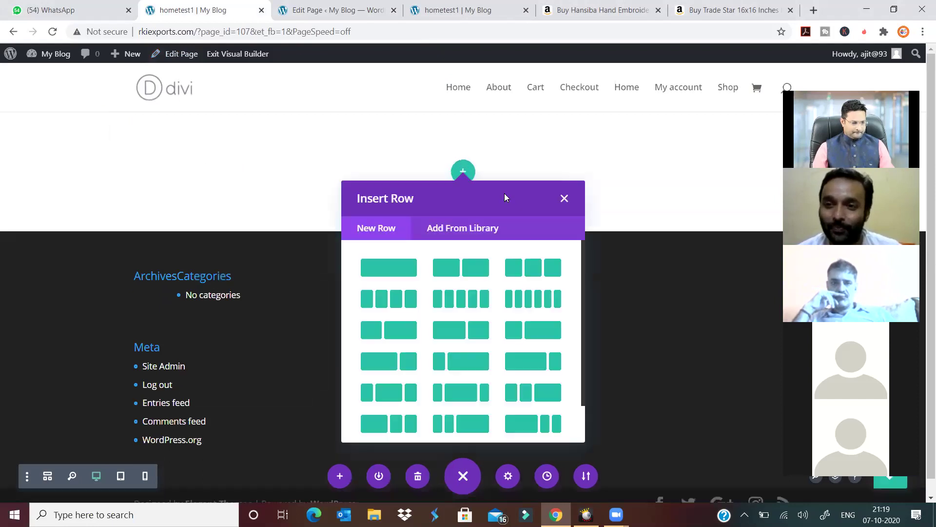
click(564, 198)
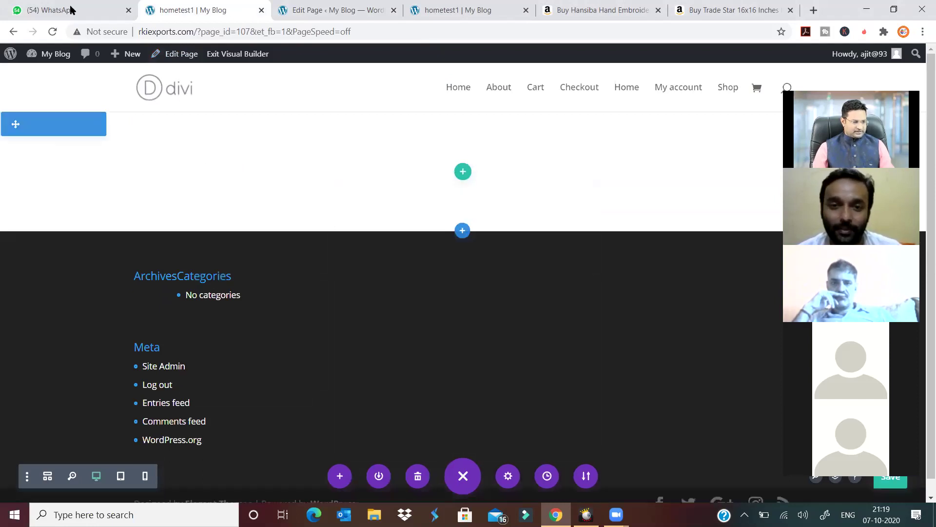
- Leave the visual builder for the WordPress dashboard, discarding the unsaved changes to hometest1
click(333, 10)
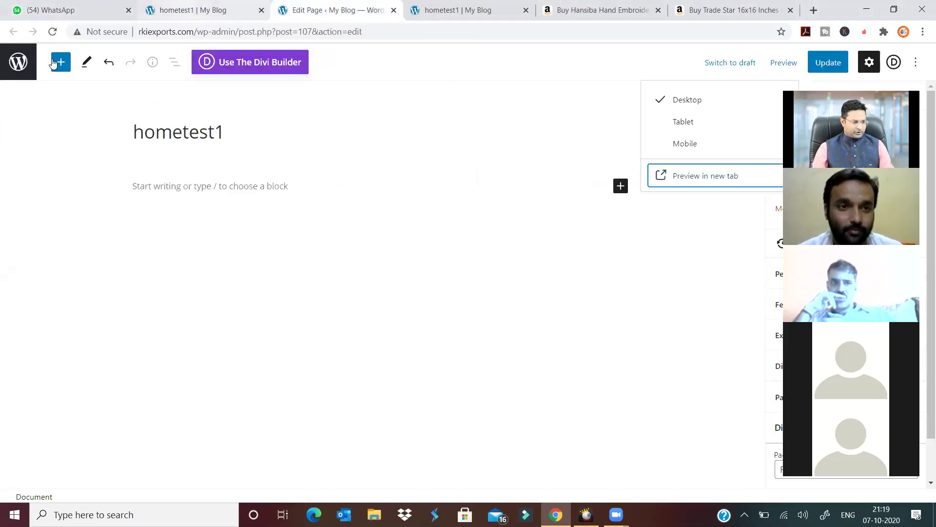
key(ctrl+shift+Tab)
click(48, 75)
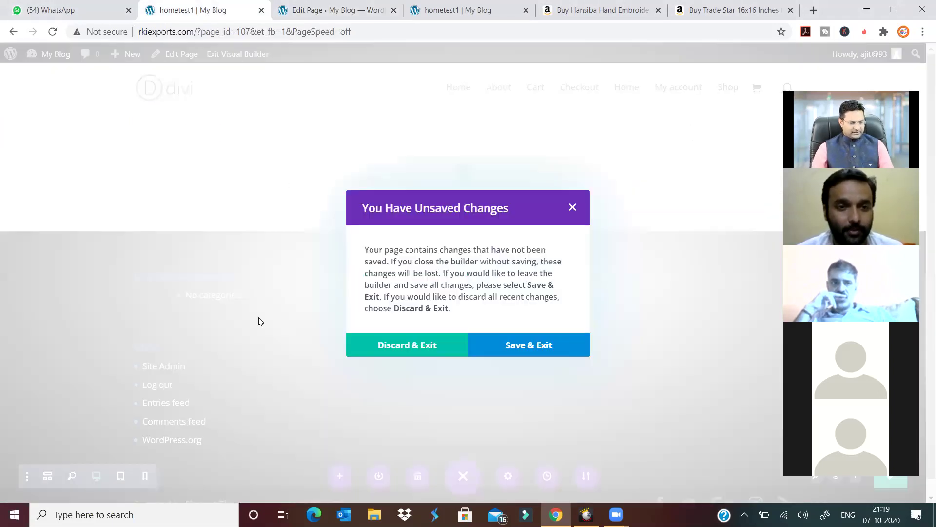
click(382, 350)
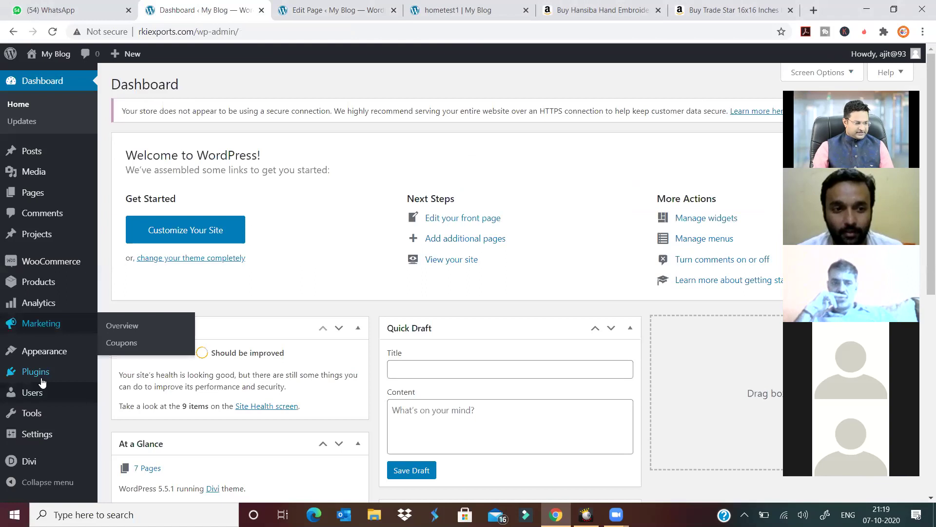
- Deactivate the WooCommerce plugin among the installed plugins and delete it together with its data
mouse_move(42, 382)
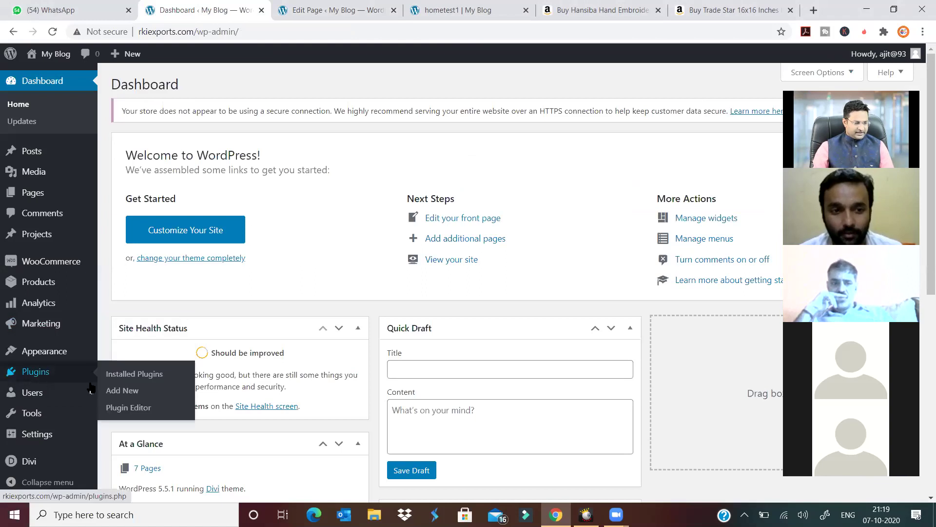
click(135, 374)
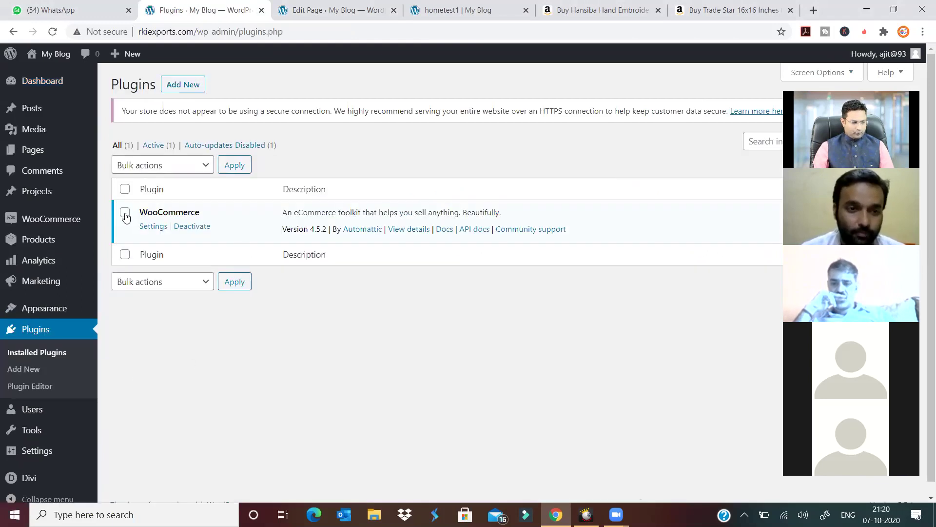
click(189, 226)
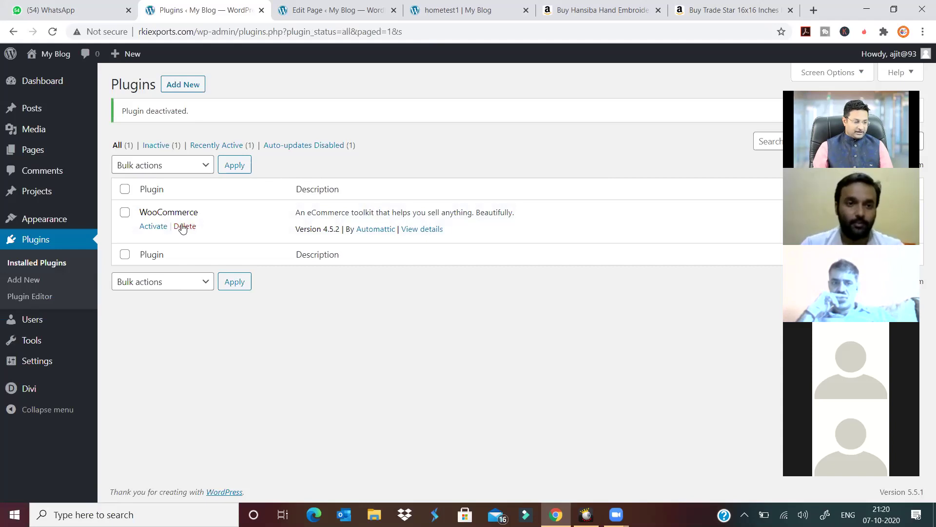
click(184, 227)
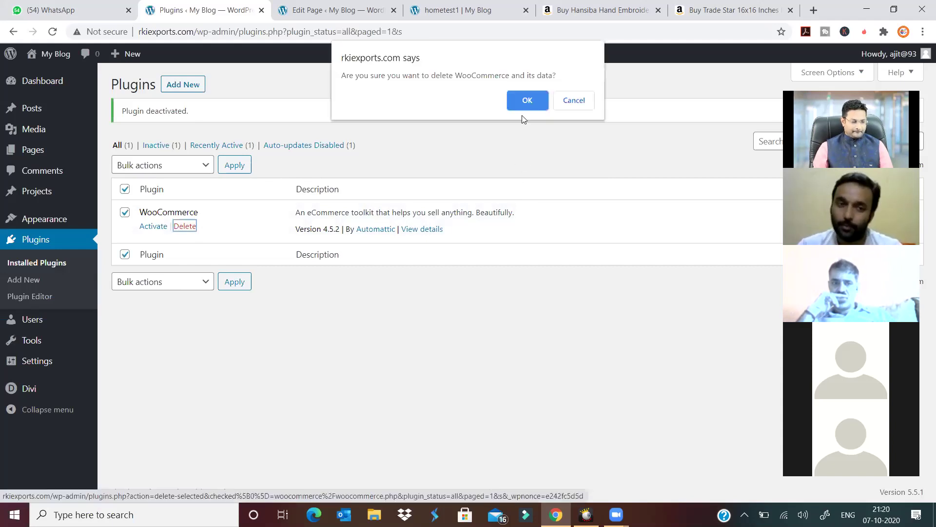
key(Return)
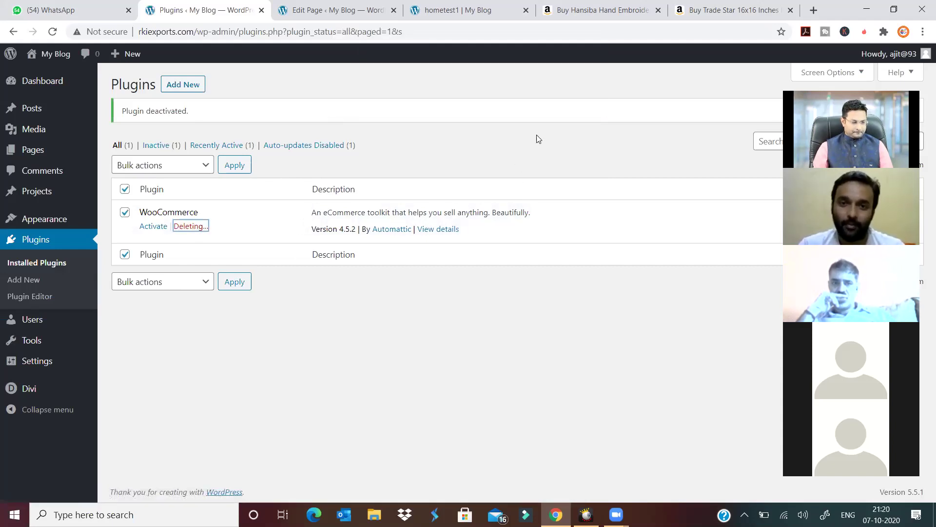
- Search the new plugins for Woocommerce, then install and activate the WooCommerce plugin
click(200, 86)
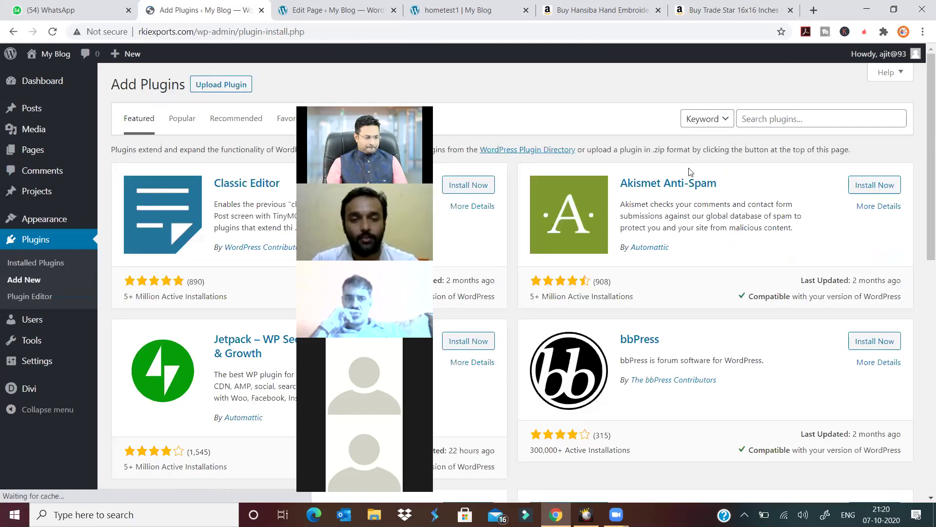
click(800, 118)
text(woo)
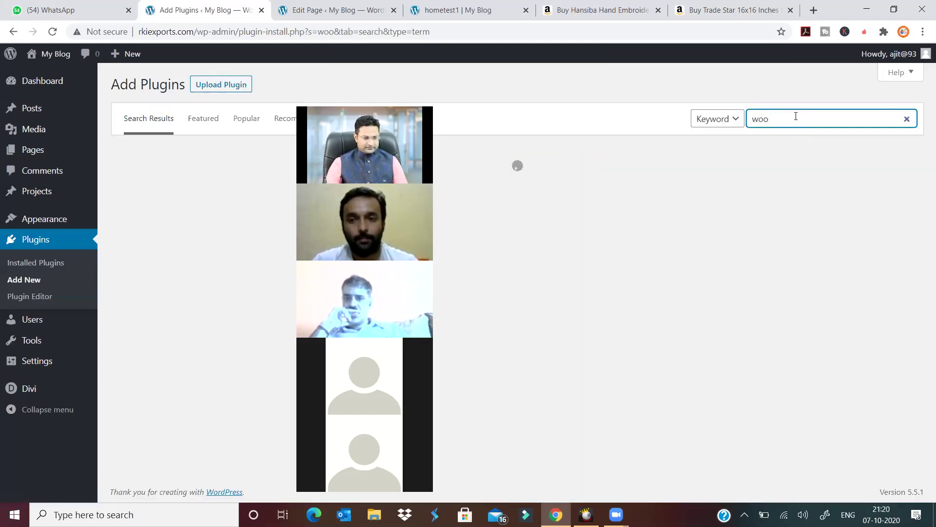
click(800, 159)
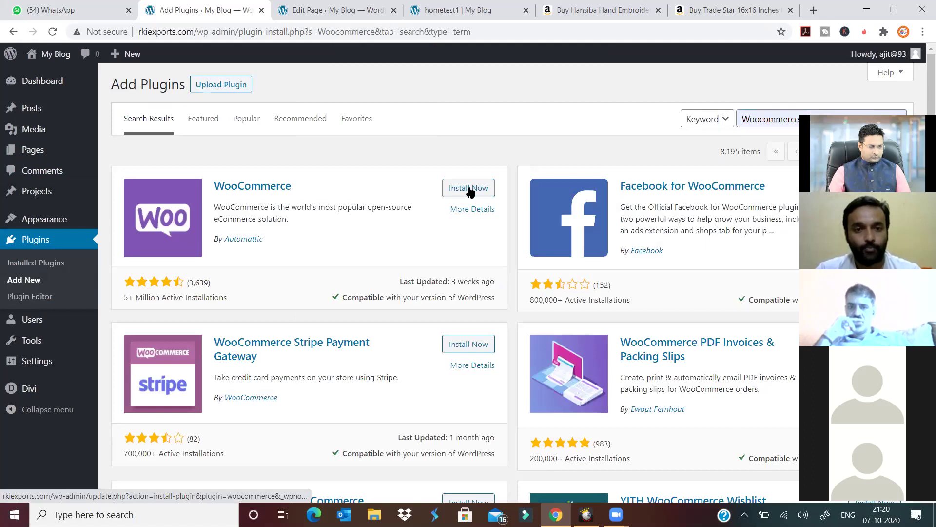
click(469, 191)
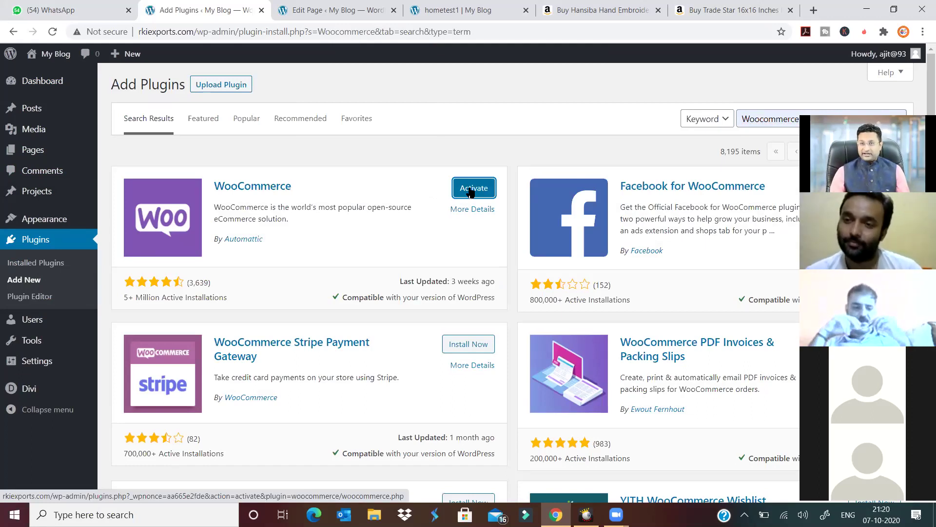
click(471, 192)
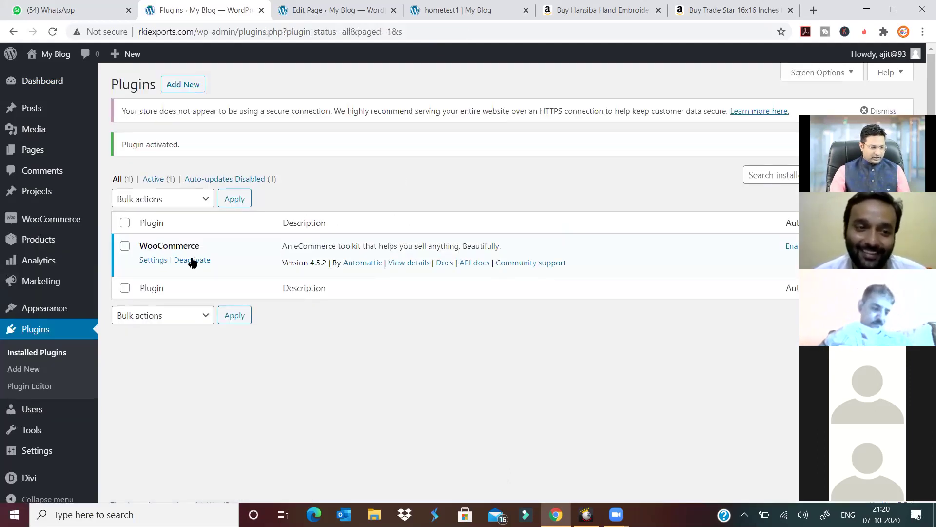
- Review WooCommerce's General and Products settings, including store address, currency, shop page, measurements and reviews
click(156, 260)
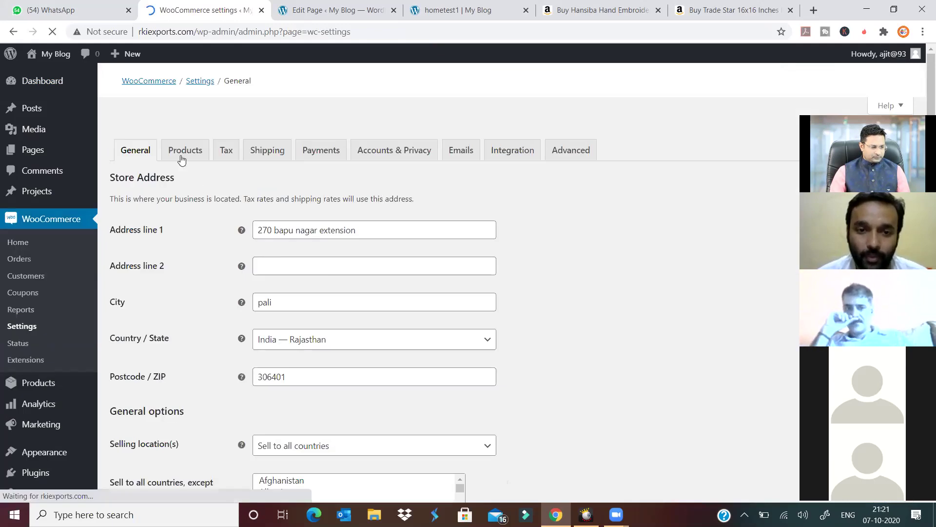
scroll(207, 348, down, 5)
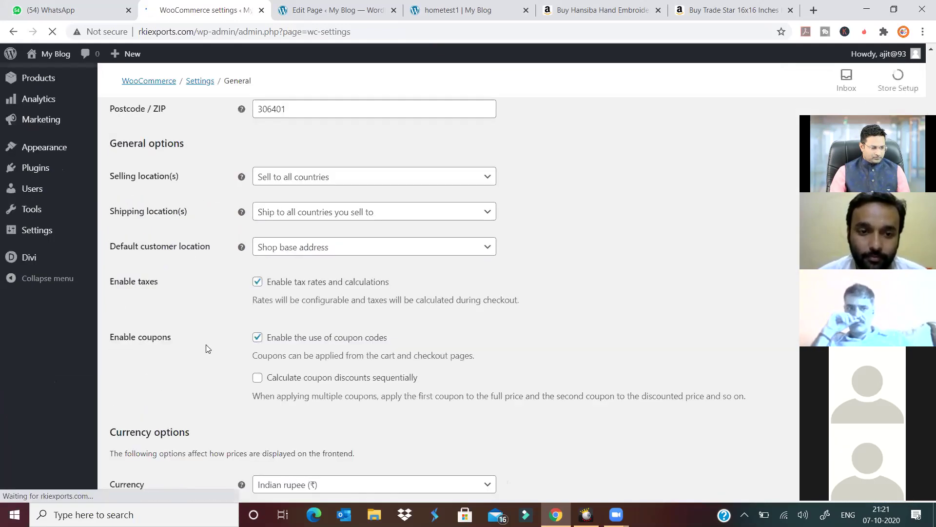
scroll(207, 348, down, 3)
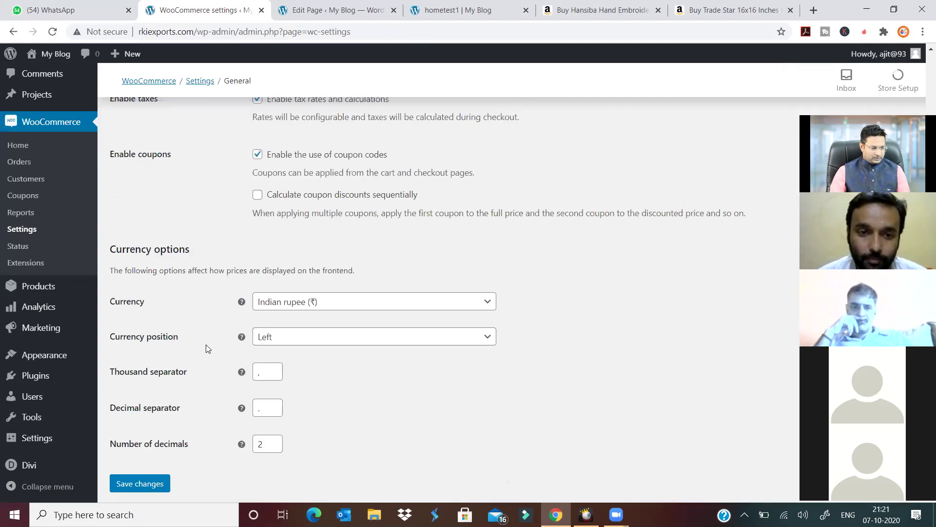
scroll(194, 132, up, 10)
click(194, 131)
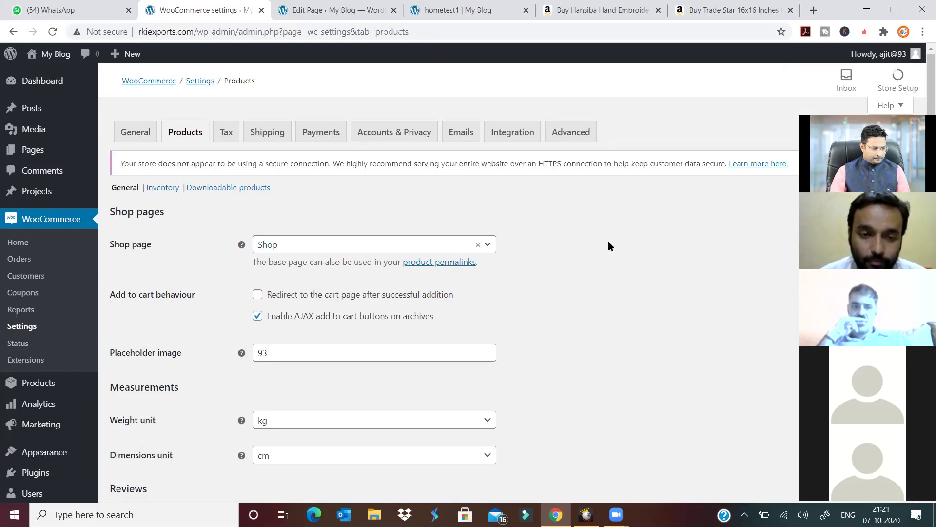
scroll(608, 244, down, 3)
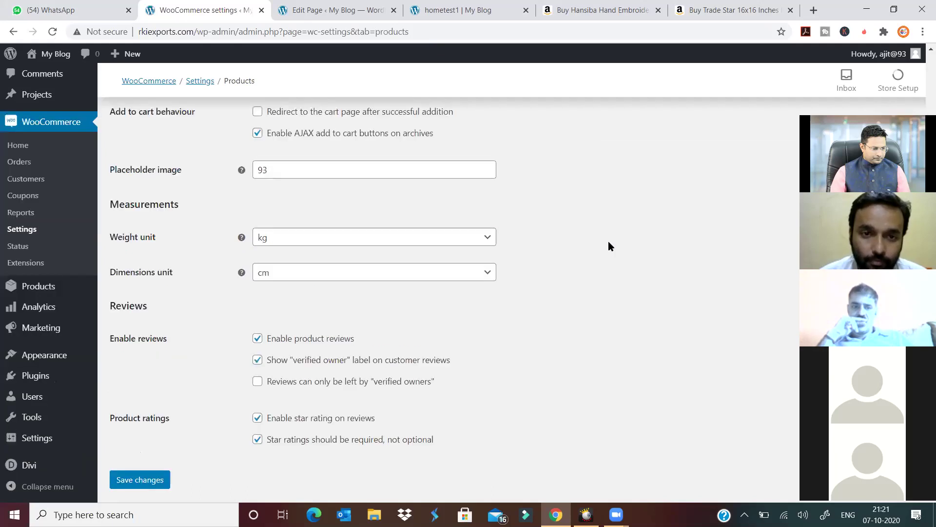
scroll(607, 241, down, 1)
scroll(280, 137, up, 4)
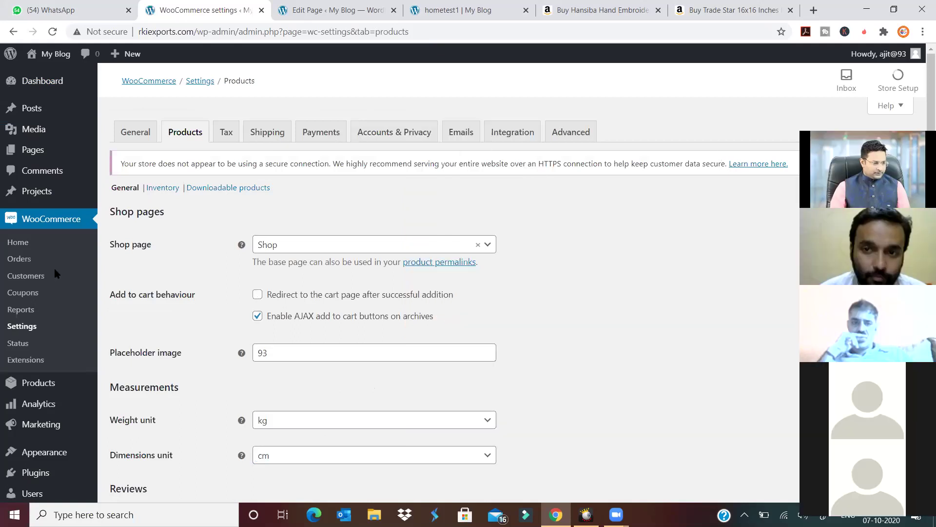
- Start a new page and close the old hometest1 editor and preview tabs, leaving the editor without saving
mouse_move(123, 53)
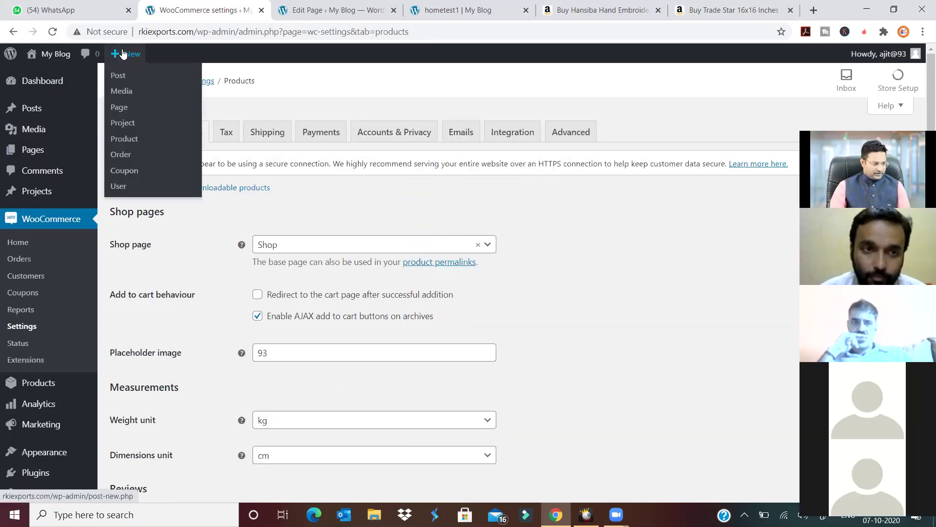
click(121, 108)
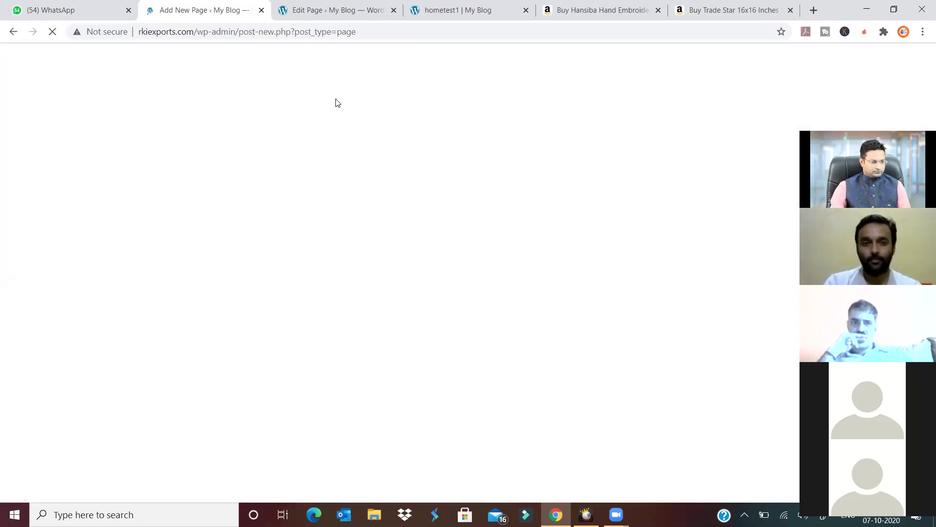
click(393, 10)
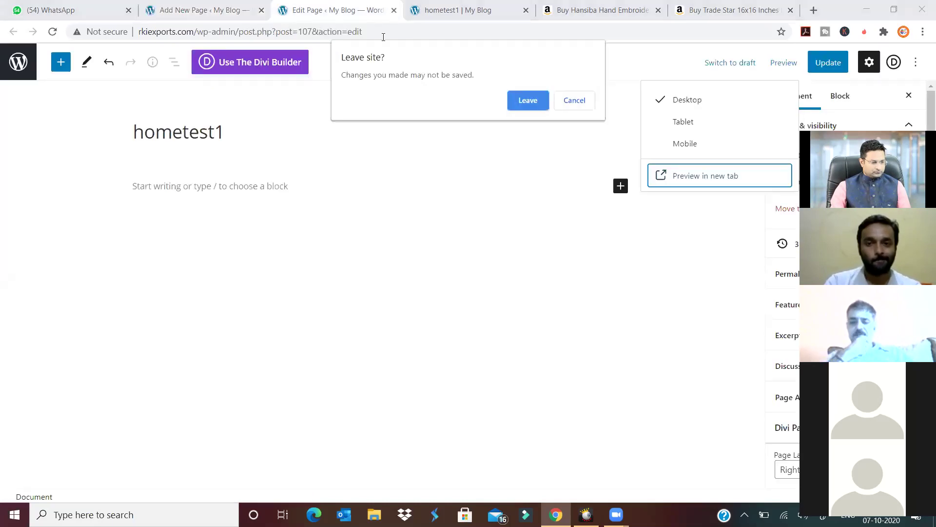
key(Return)
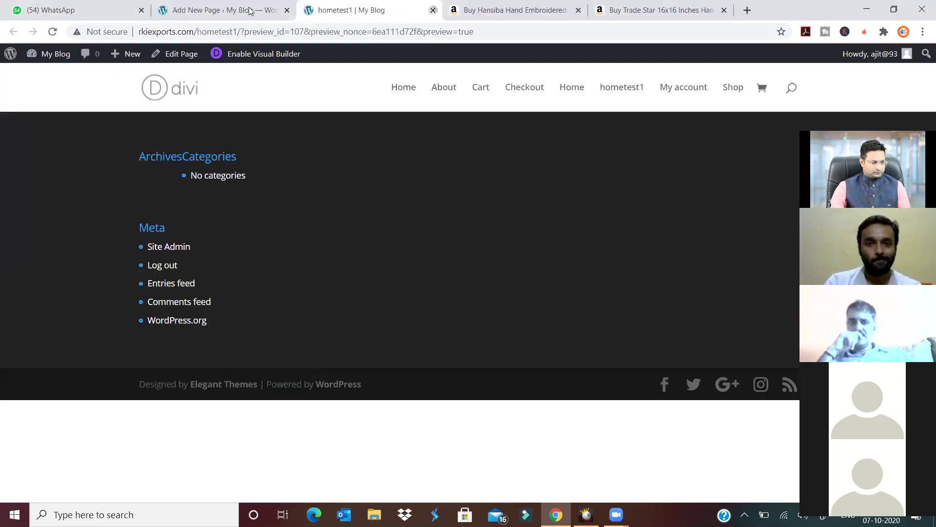
key(ctrl+w)
key(ctrl+Page_Up)
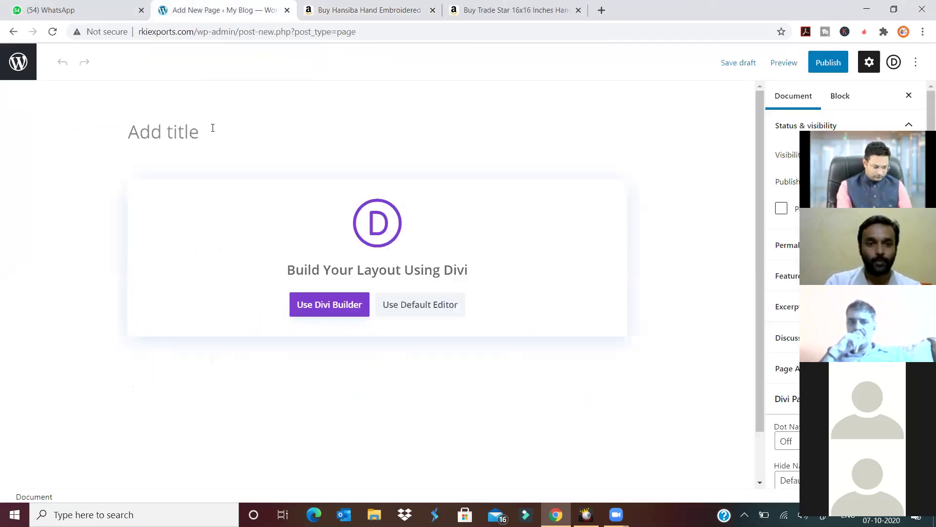
- Title the new page hometest2 and launch the Divi Builder on it
text(home)
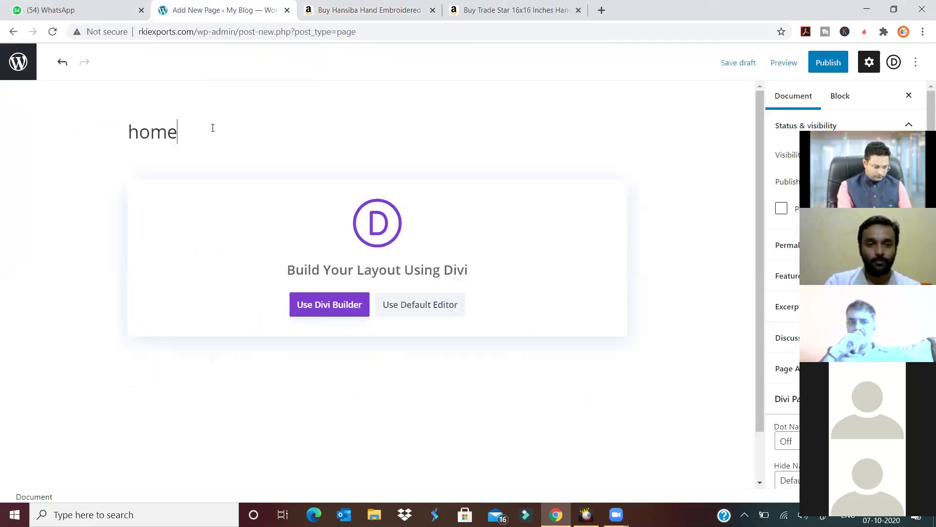
text(test2)
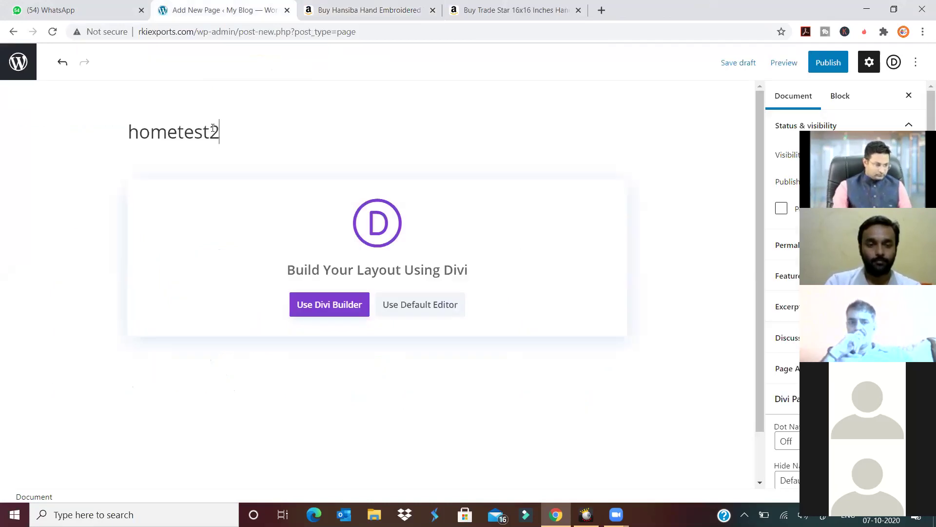
click(344, 312)
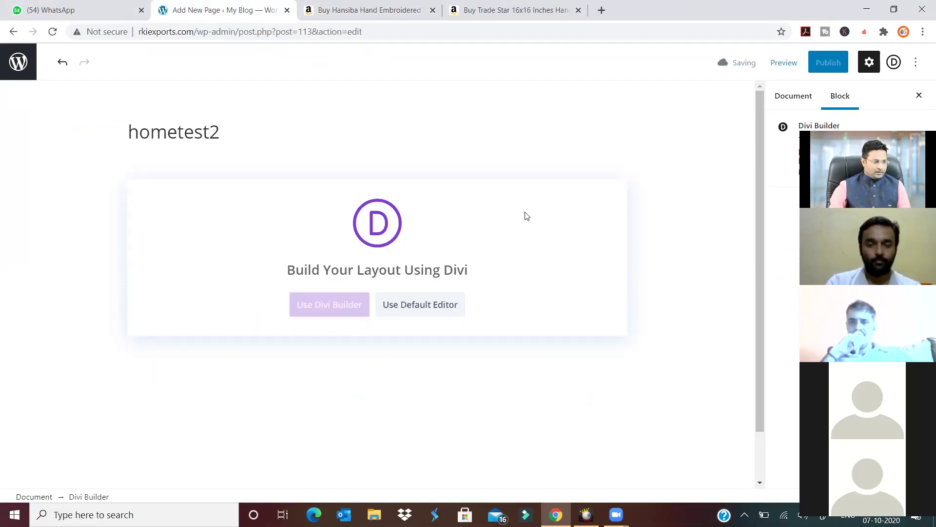
click(171, 33)
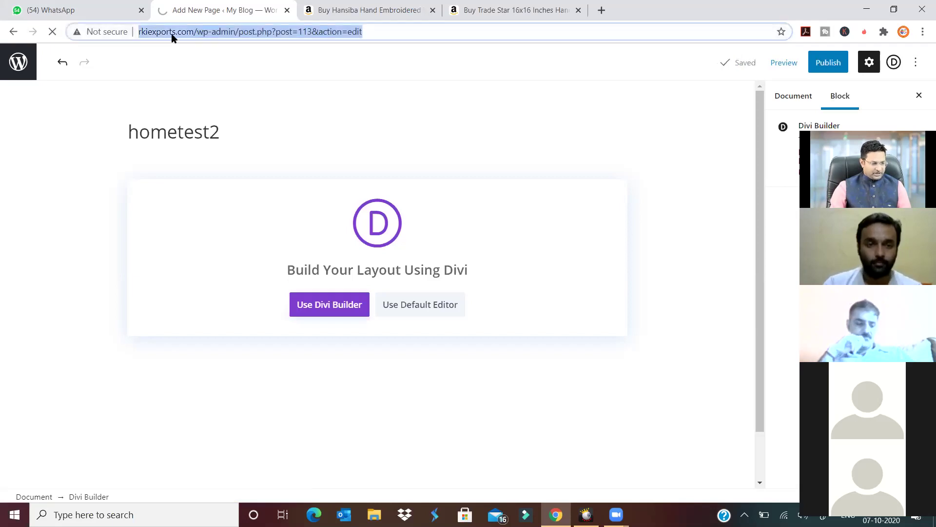
right_click(17, 63)
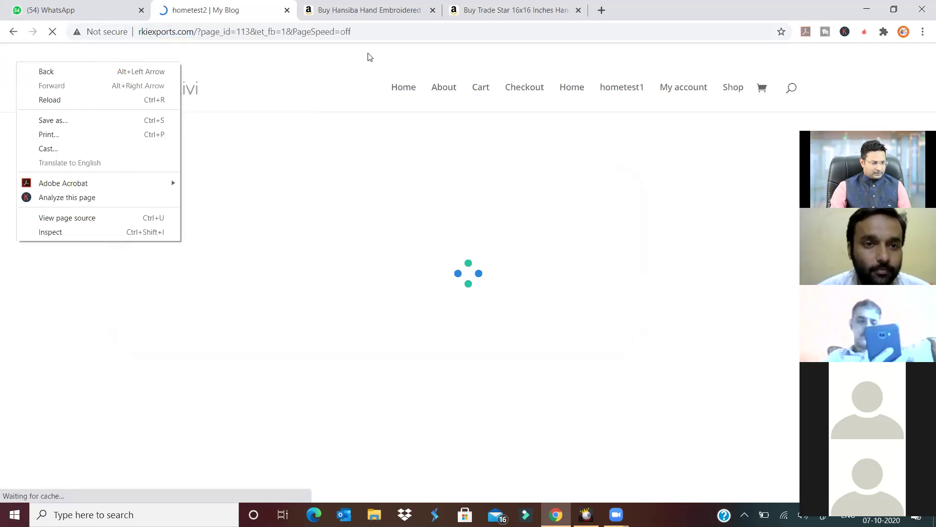
- Open the site's home page in a new tab and go to its WordPress dashboard
click(374, 62)
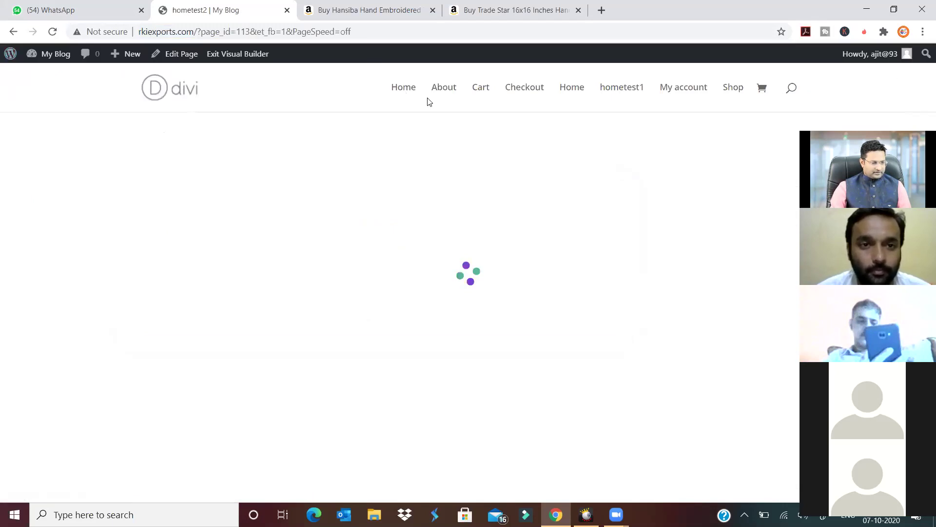
right_click(404, 92)
key(Return)
click(342, 9)
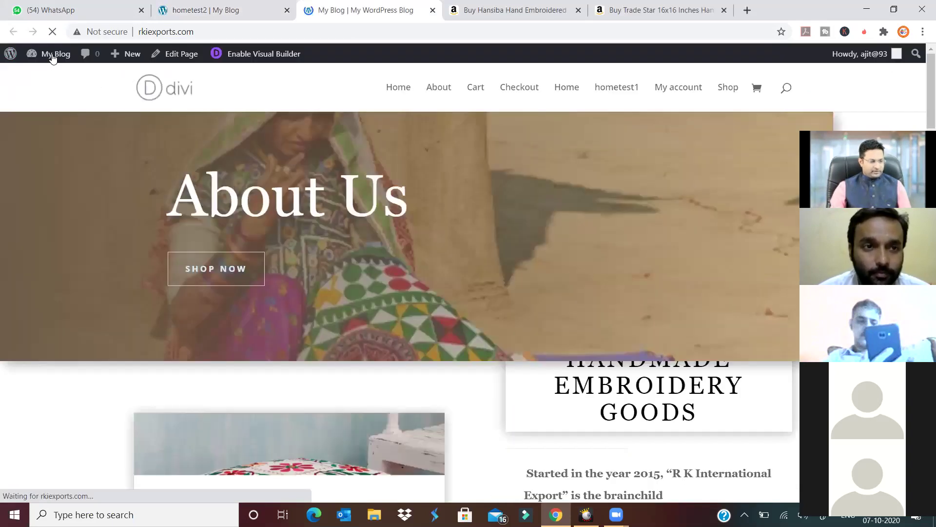
mouse_move(53, 57)
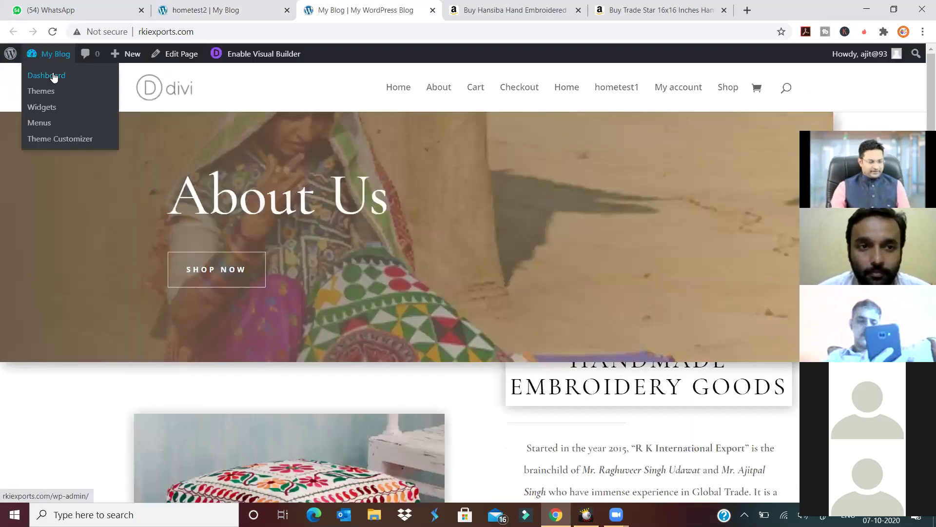
click(54, 76)
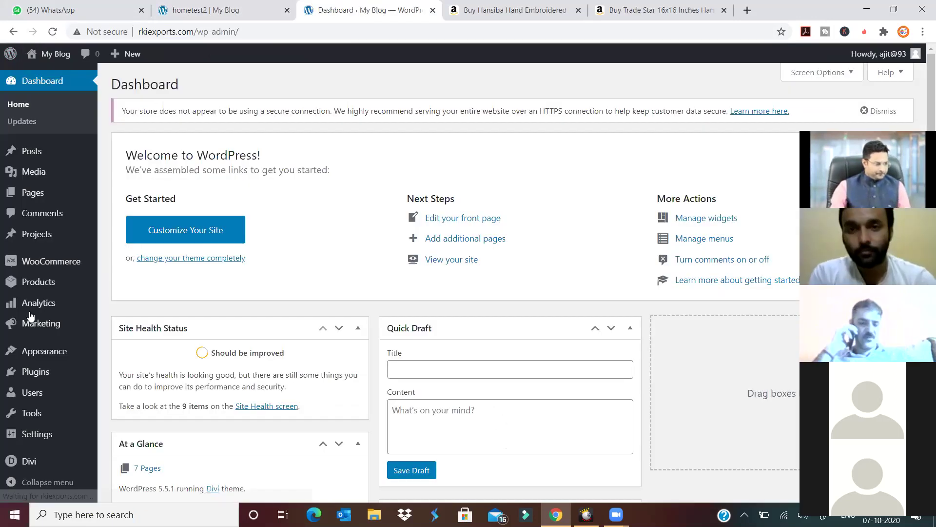
- List all products and view the embroidery wall hanging's product page
mouse_move(77, 288)
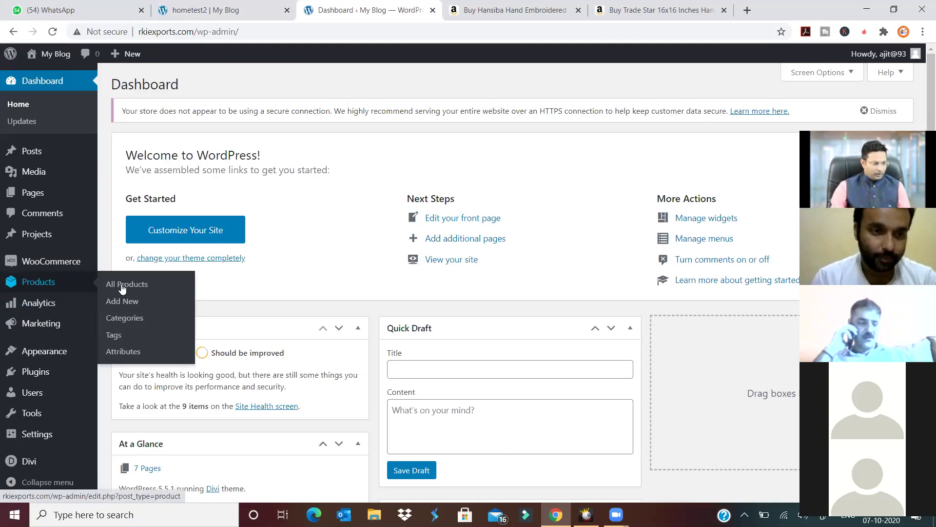
click(122, 290)
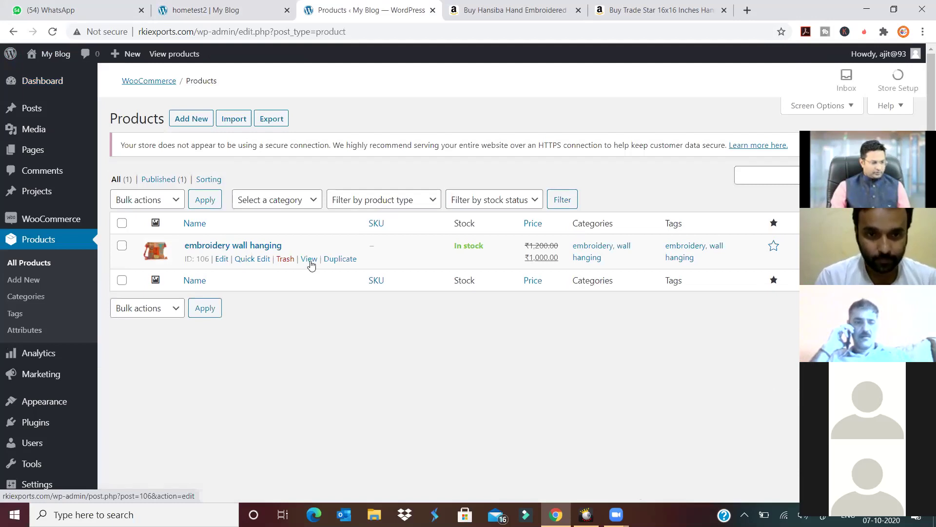
click(309, 259)
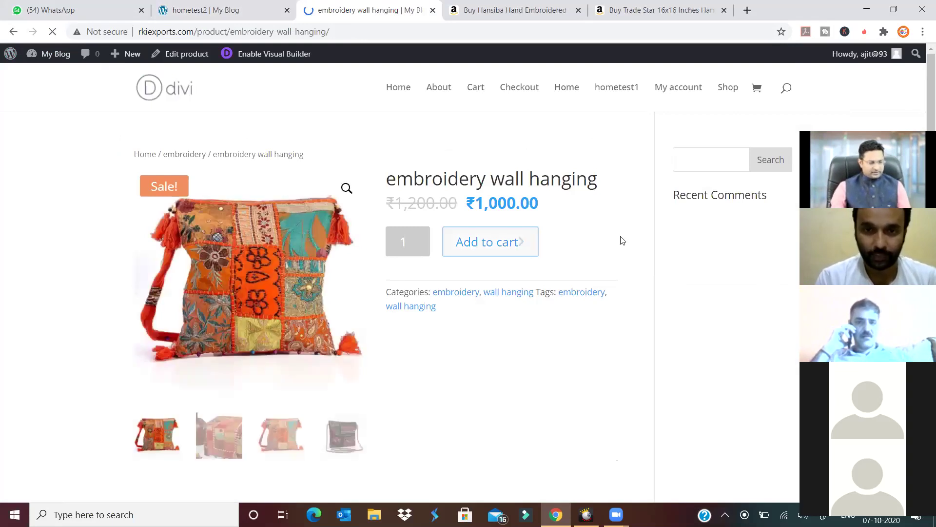
- Examine the embroidery wall hanging page's Description and Reviews sections, highlighting the description text
scroll(622, 240, down, 6)
click(260, 198)
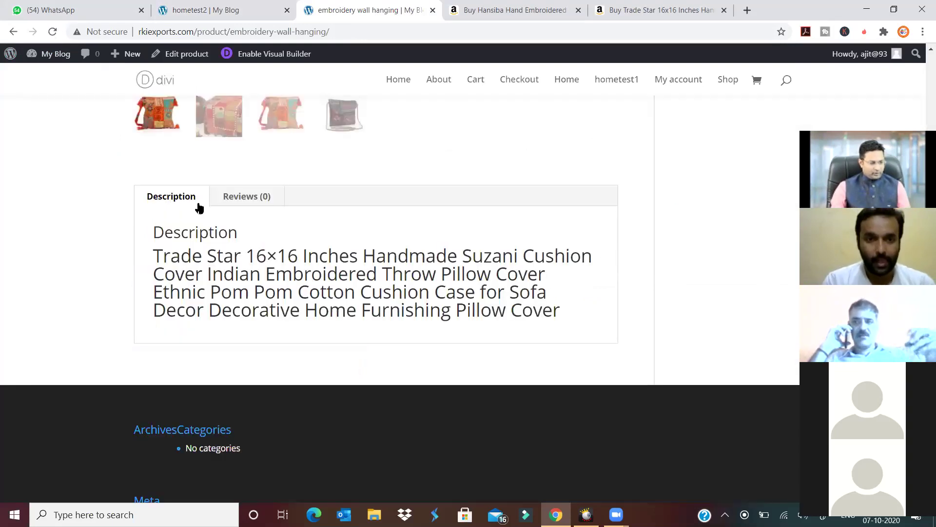
click(171, 196)
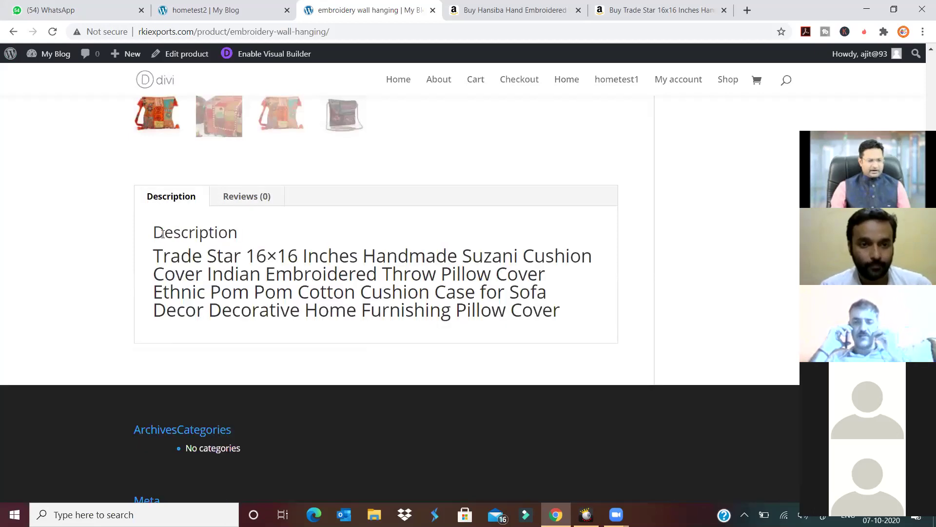
drag(164, 232, 580, 322)
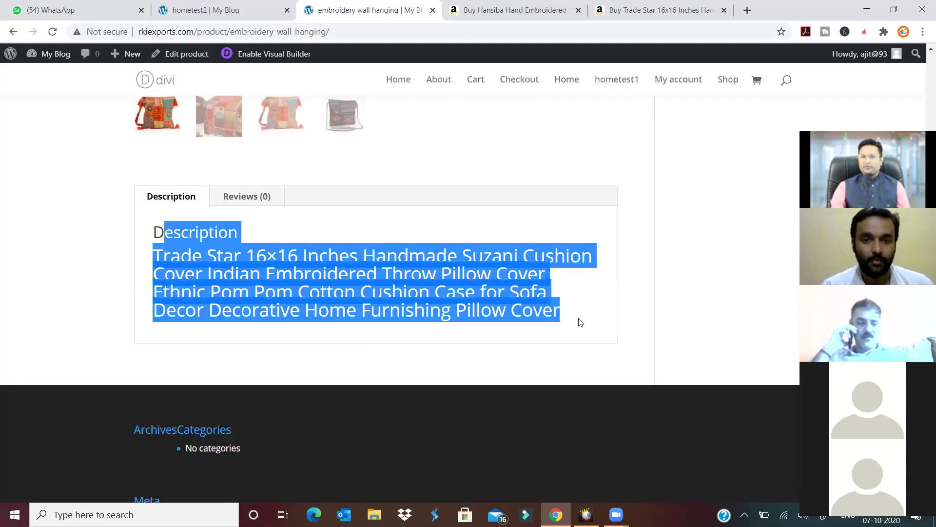
click(580, 322)
scroll(581, 322, up, 5)
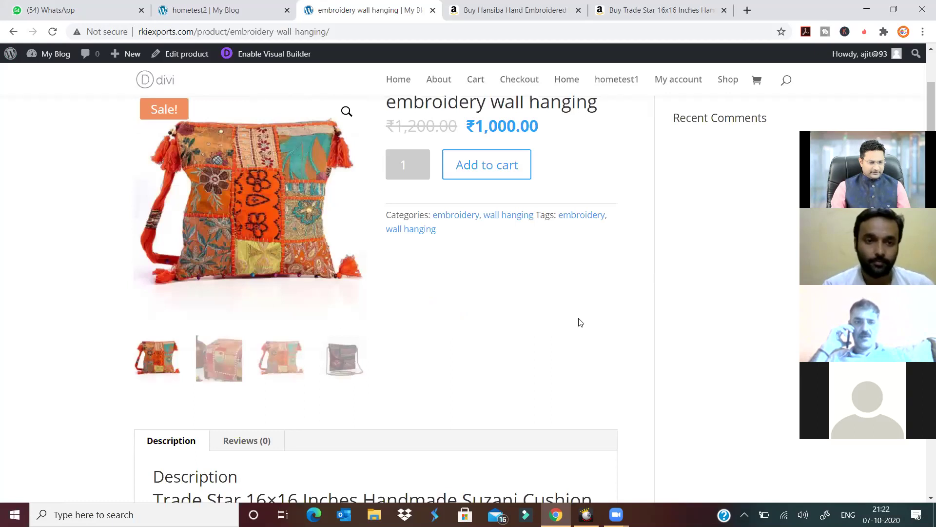
scroll(580, 322, up, 2)
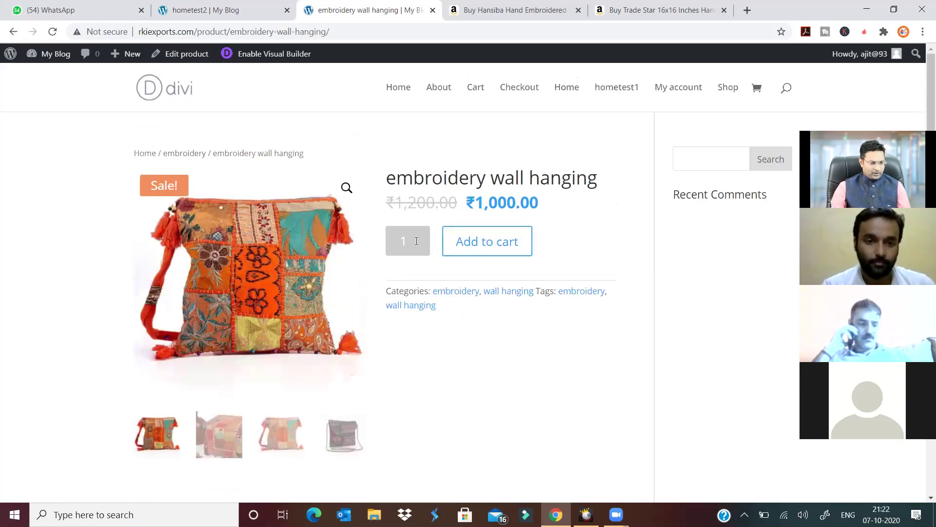
- Set the embroidery wall hanging's quantity to 3 and add it to the cart
key(Up)
key(Up)
click(461, 242)
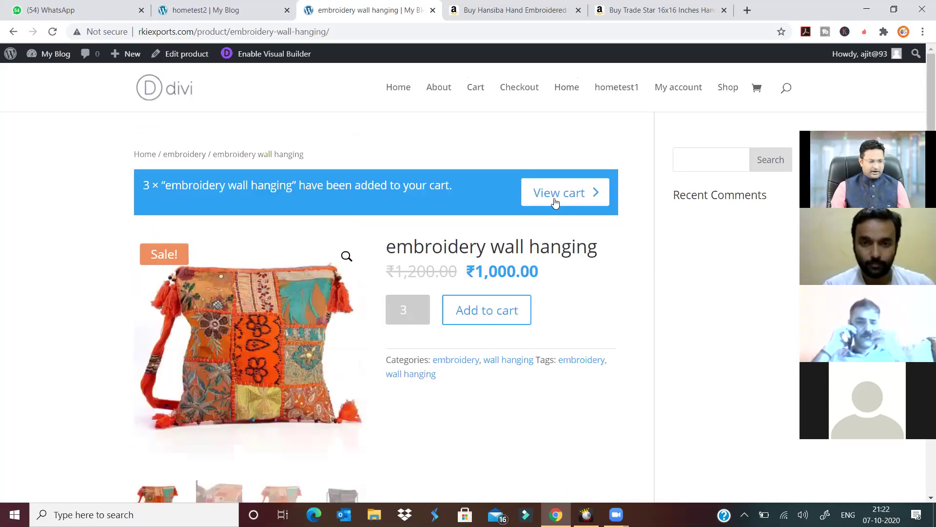
- Return to the hometest2 page, start building it from scratch and insert a single-column row
click(230, 11)
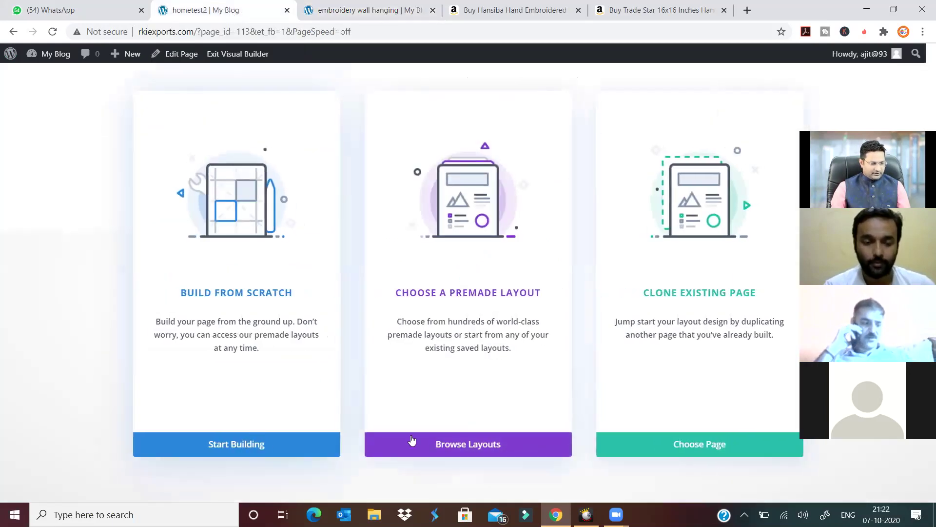
click(220, 446)
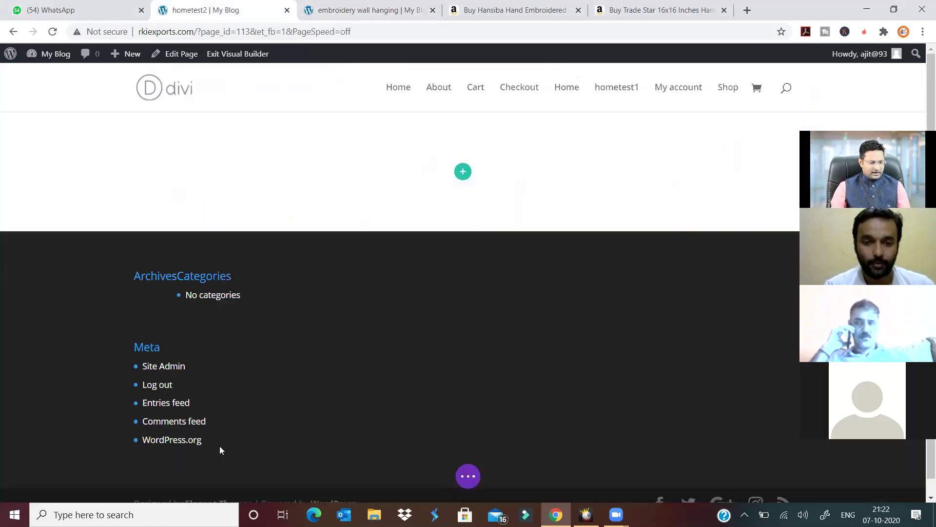
click(461, 172)
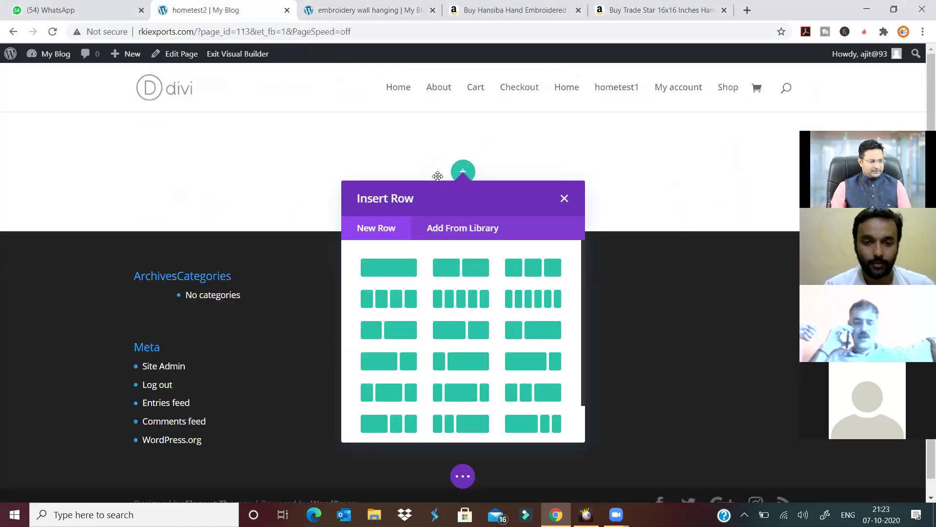
click(393, 269)
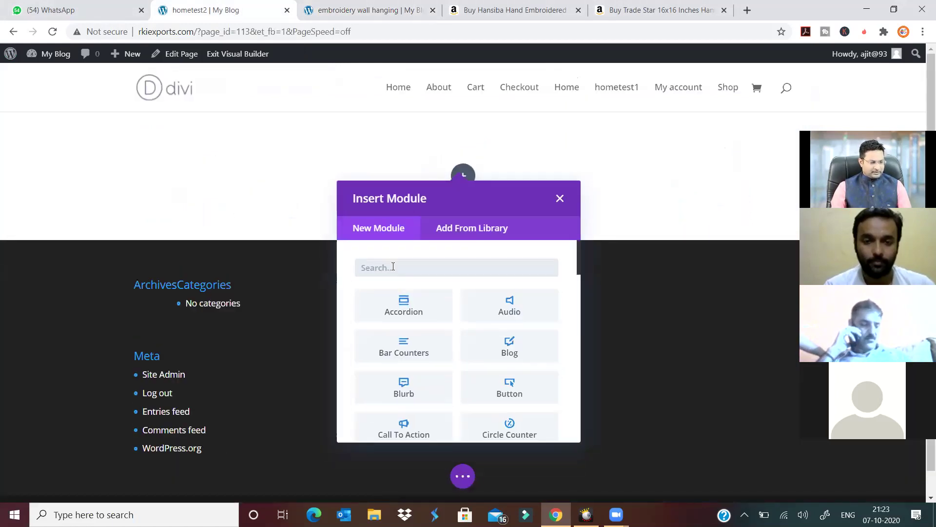
- Search the modules for text and insert a Text module, keeping its default content
text(t)
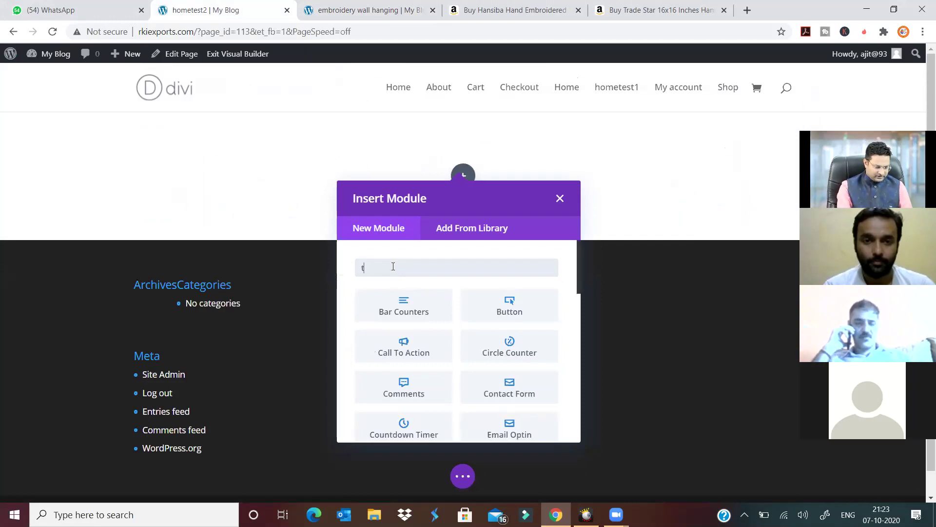
text(x)
key(BackSpace)
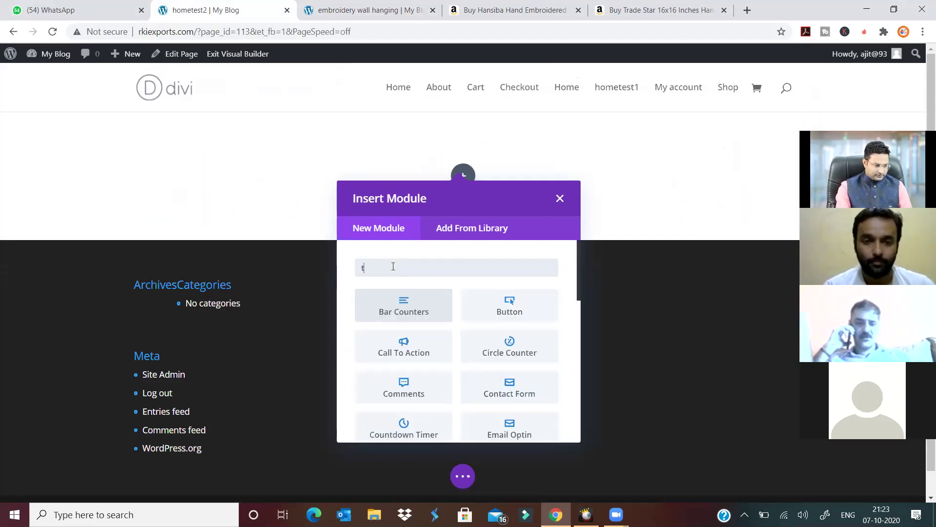
text(ext)
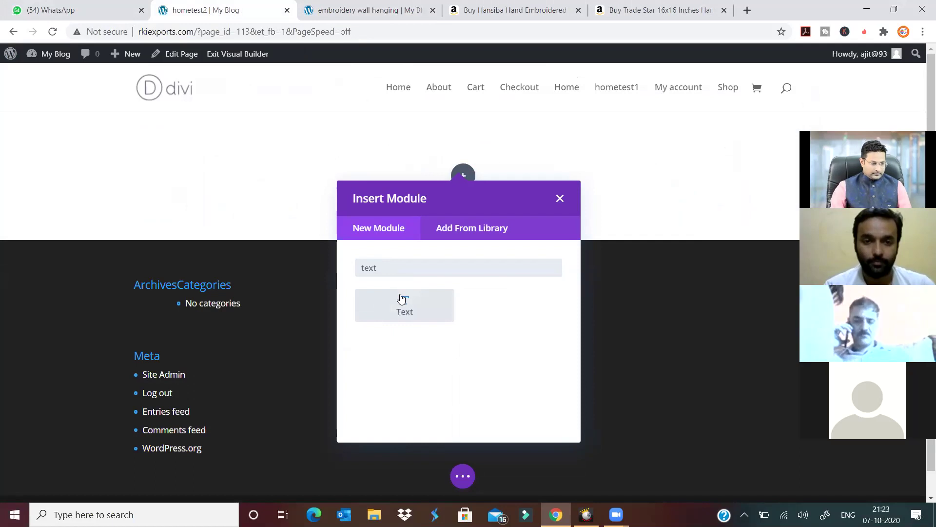
click(402, 299)
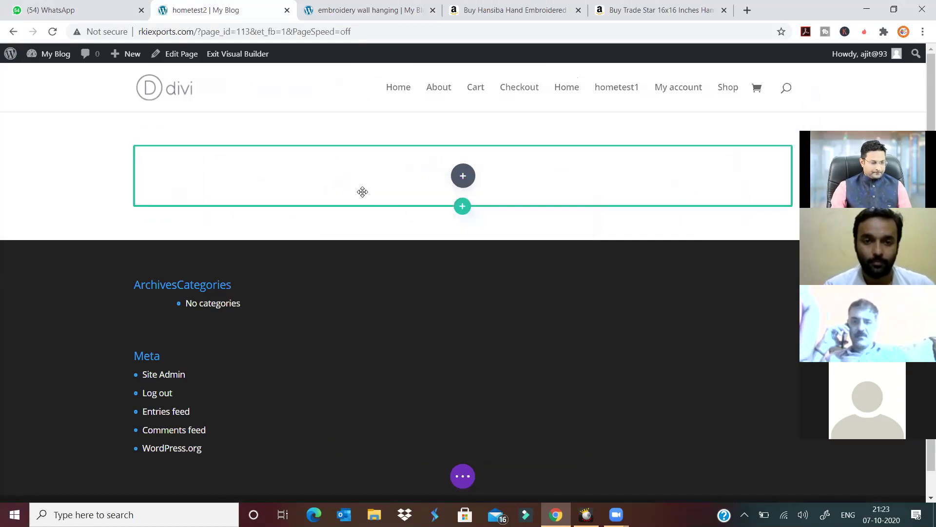
click(780, 367)
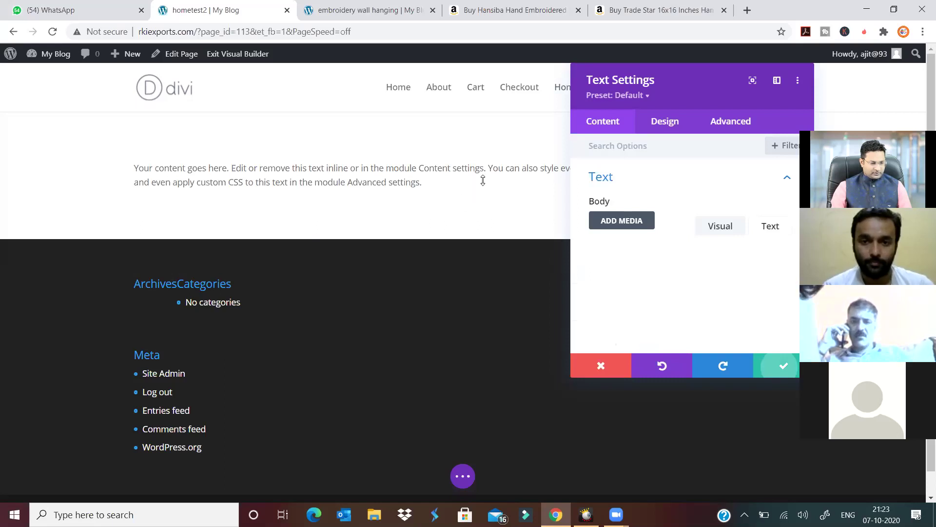
- Add a single-column row below the text, search the modules for woo and insert a Woo Related Product module
click(461, 206)
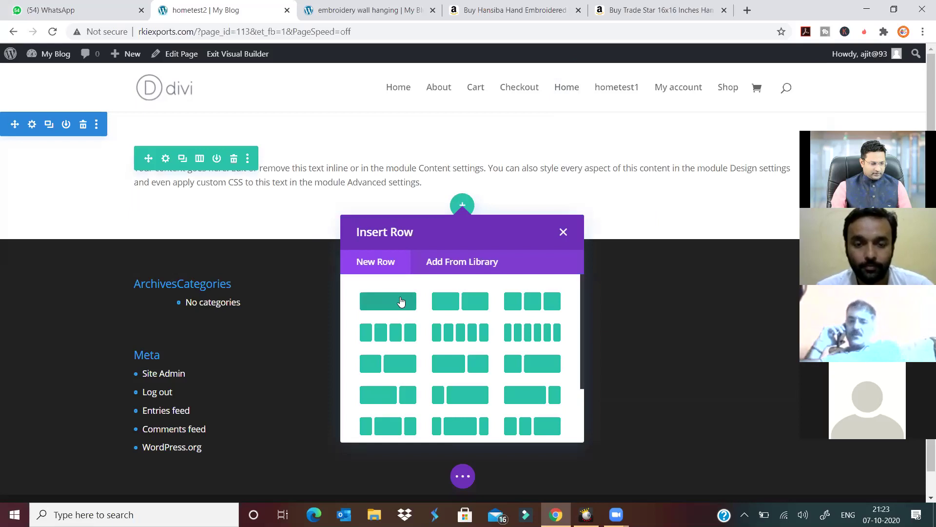
click(400, 297)
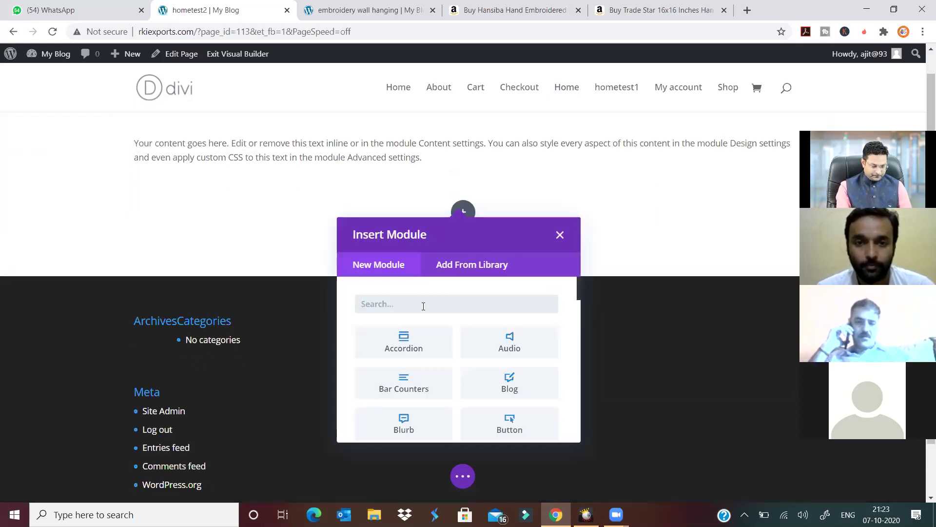
text(woo)
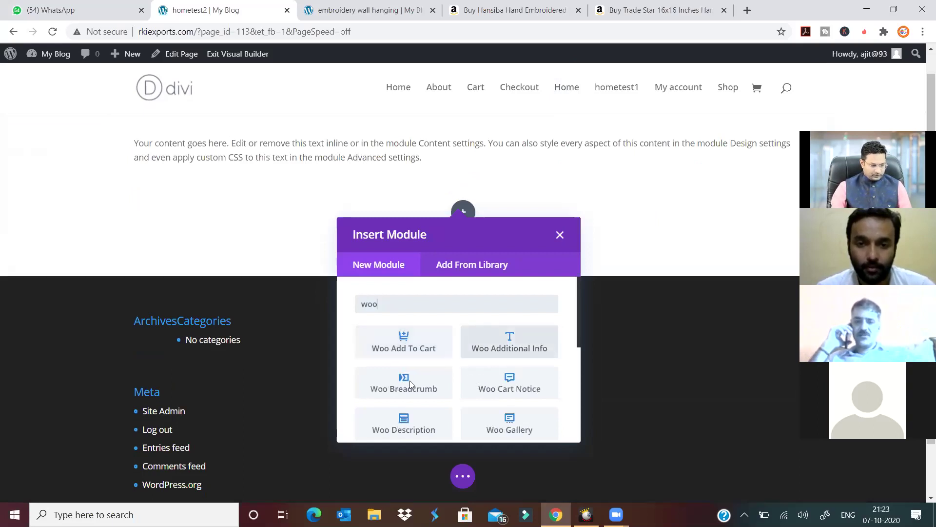
scroll(412, 380, down, 2)
scroll(495, 350, down, 2)
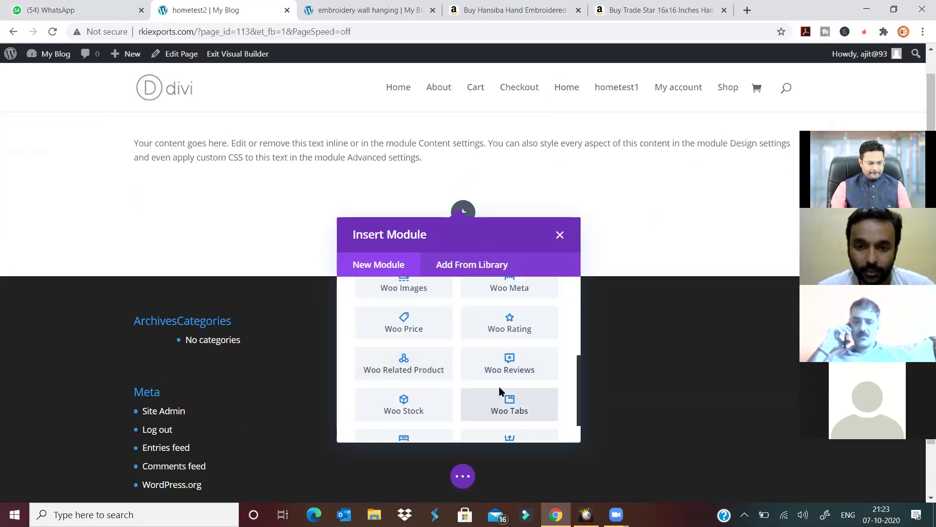
scroll(499, 386, down, 1)
scroll(422, 399, up, 1)
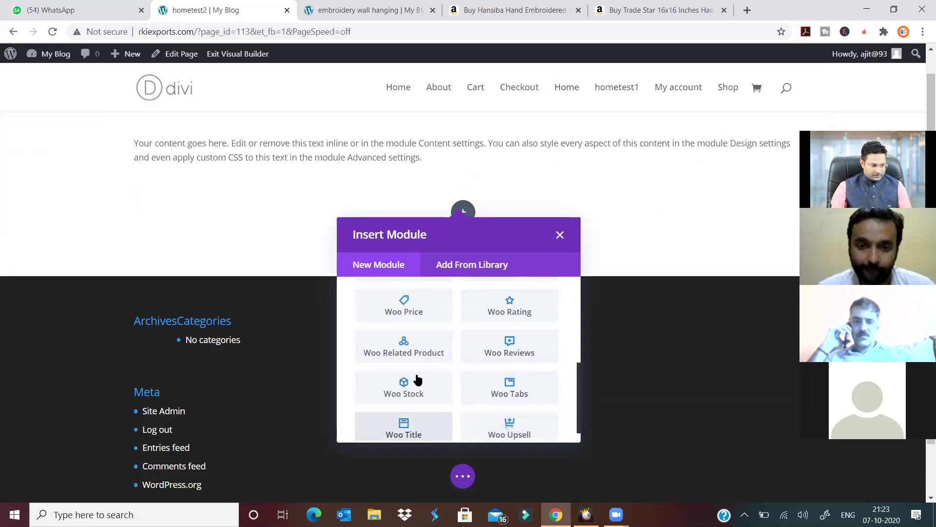
scroll(416, 382, up, 2)
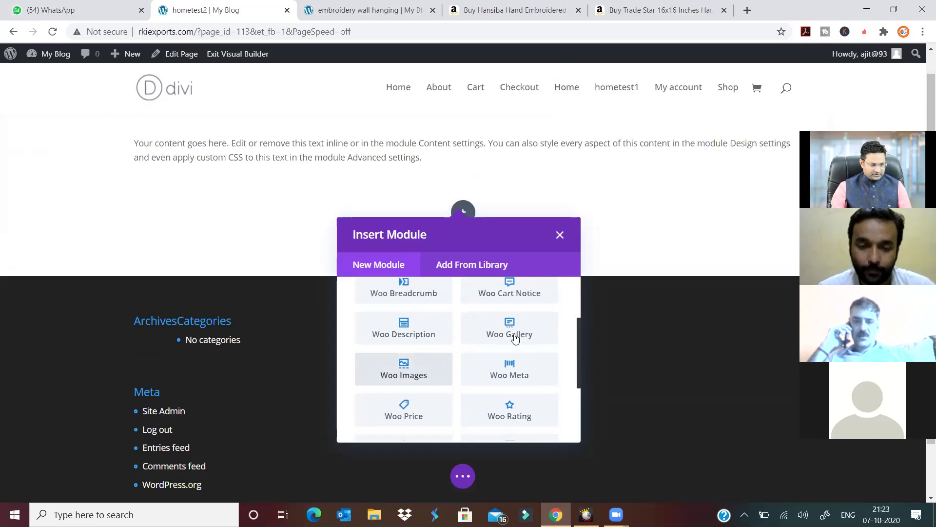
scroll(515, 338, up, 2)
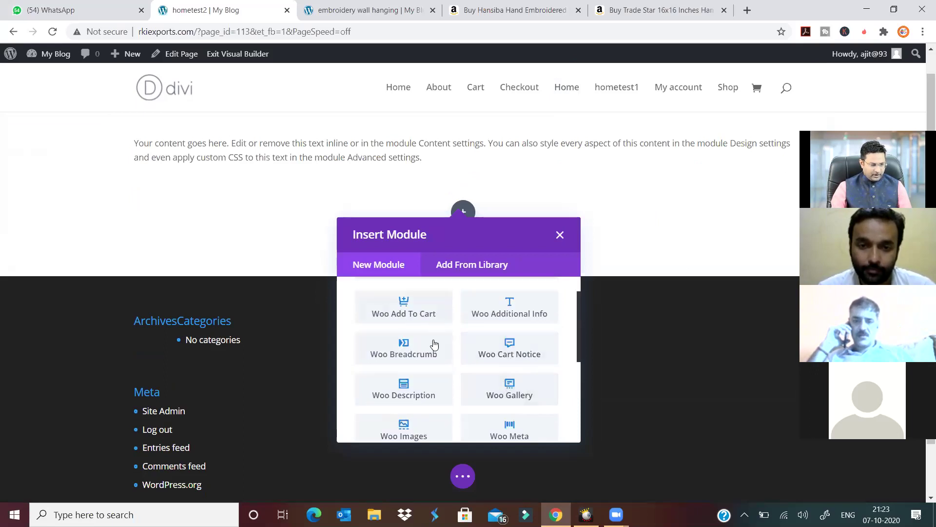
scroll(435, 345, up, 1)
scroll(419, 324, down, 3)
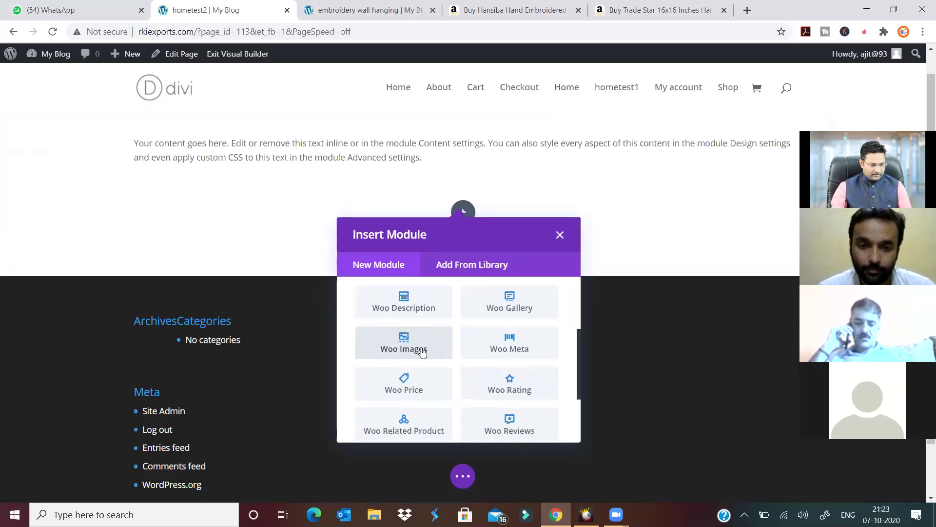
scroll(419, 350, down, 2)
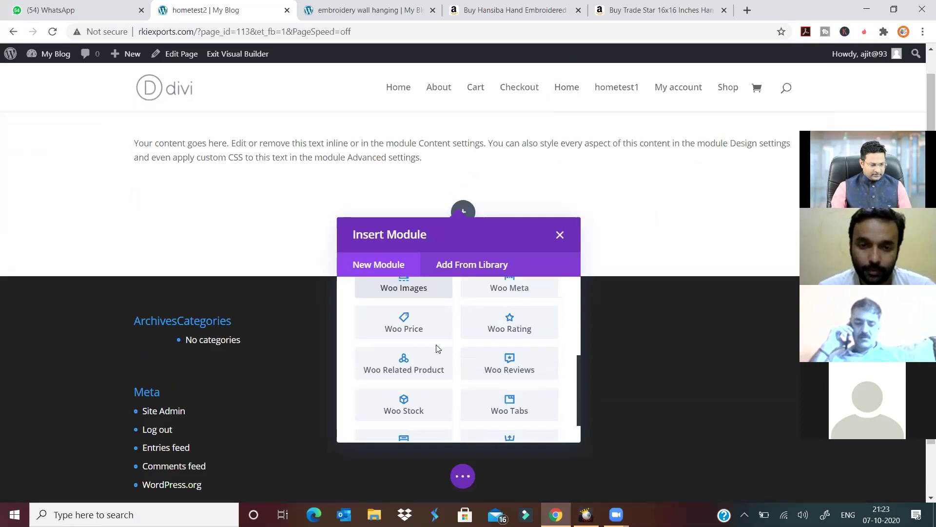
click(404, 369)
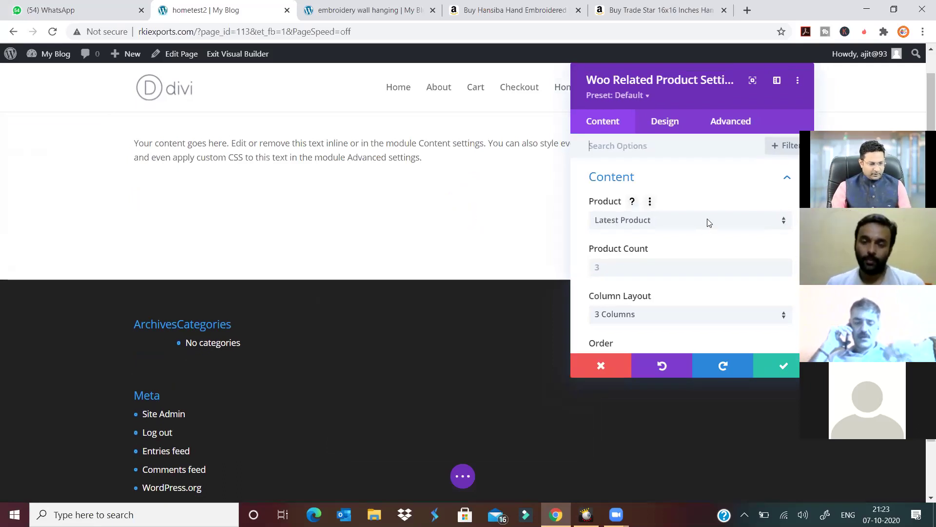
- Set the Woo Related Product module's product to embroidery wall hanging and its product count to 2
click(707, 222)
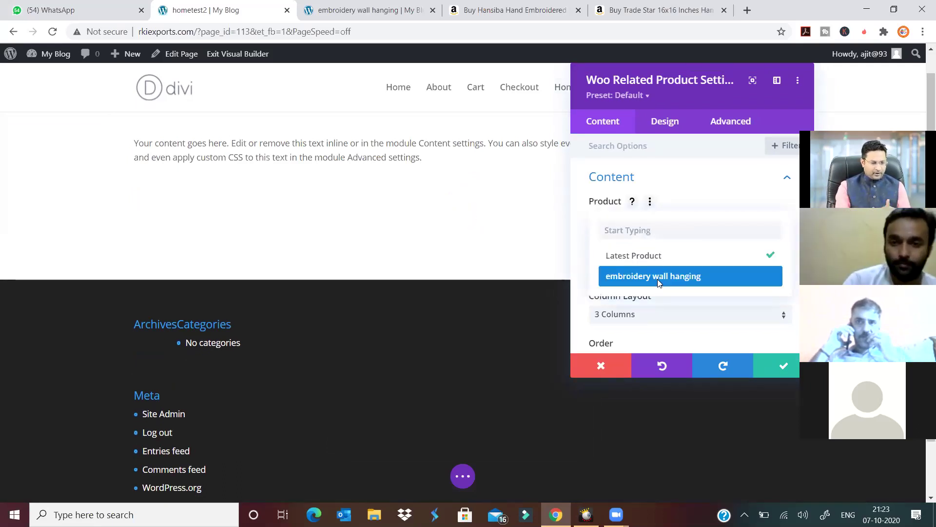
click(658, 277)
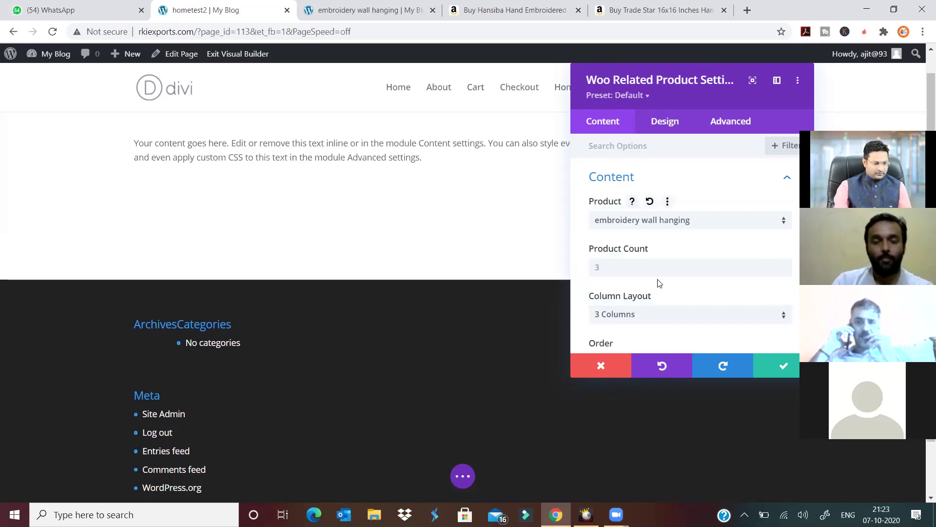
click(656, 267)
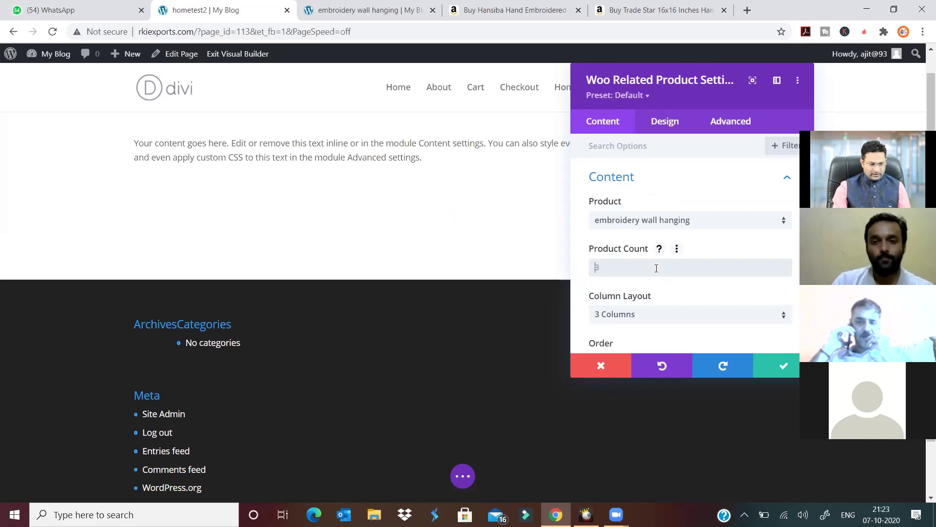
text(1)
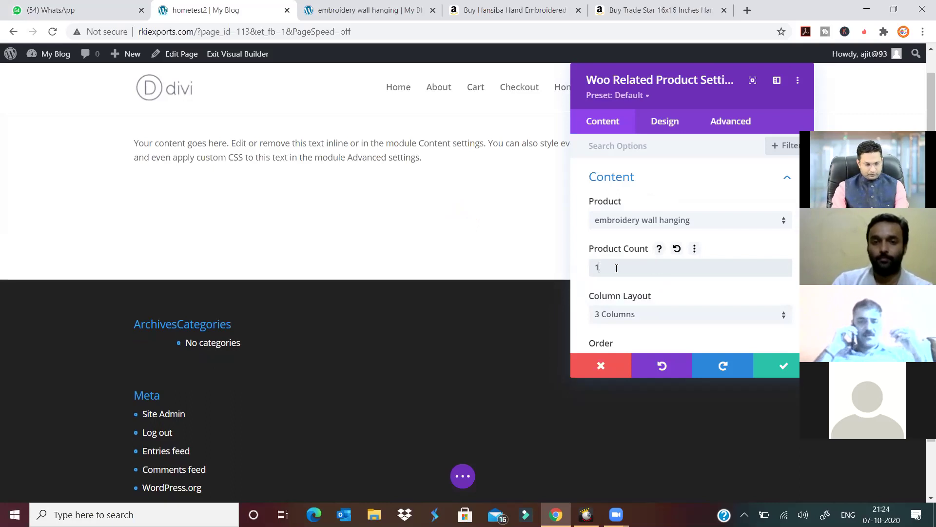
key(BackSpace)
text(2)
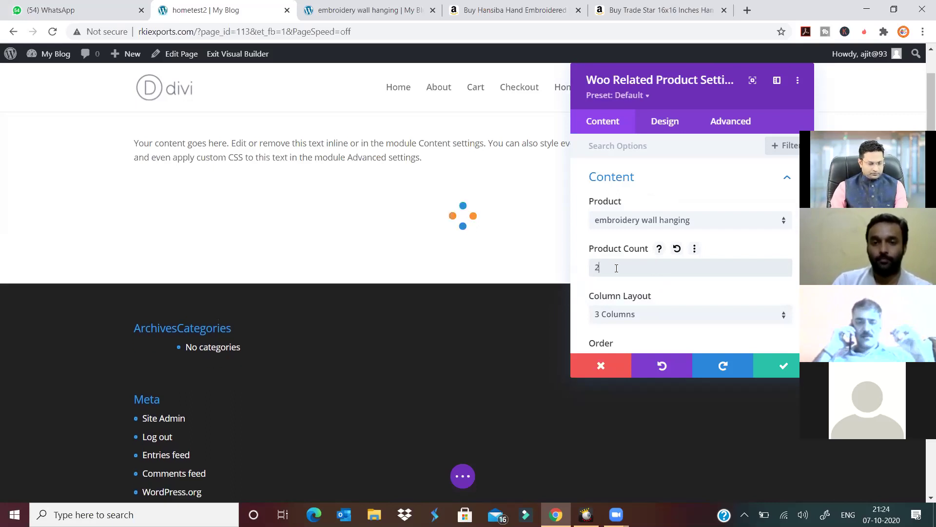
- Set the related products' column layout to 1 Column and their order to Sort By Price: Low To High
click(645, 324)
click(653, 325)
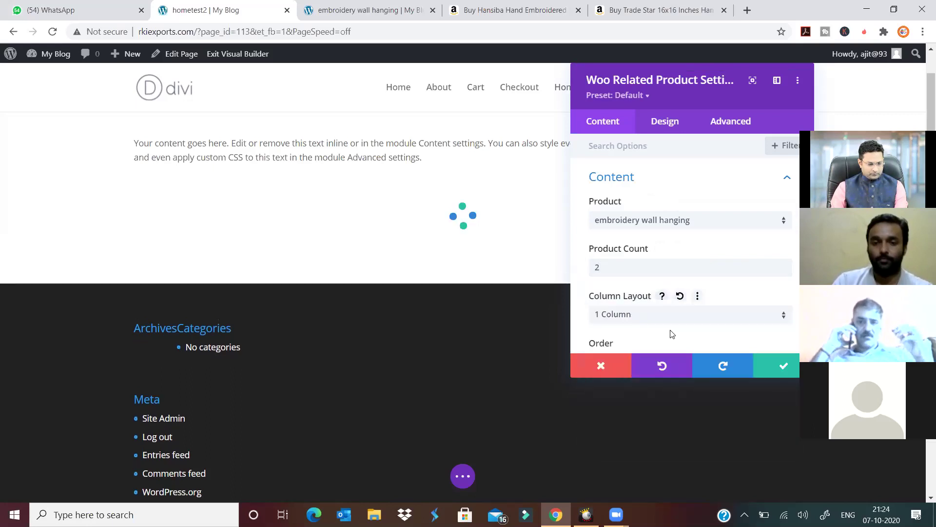
scroll(670, 334, down, 1)
scroll(669, 305, down, 1)
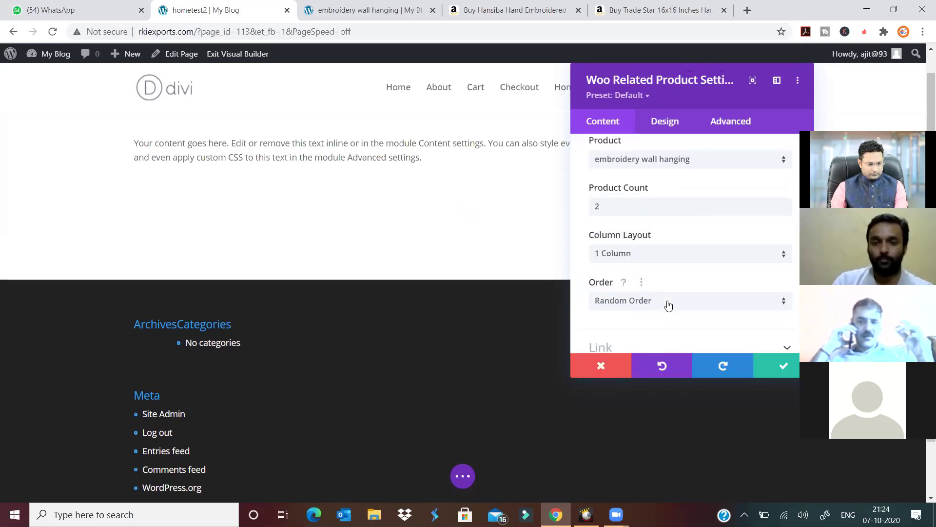
click(668, 304)
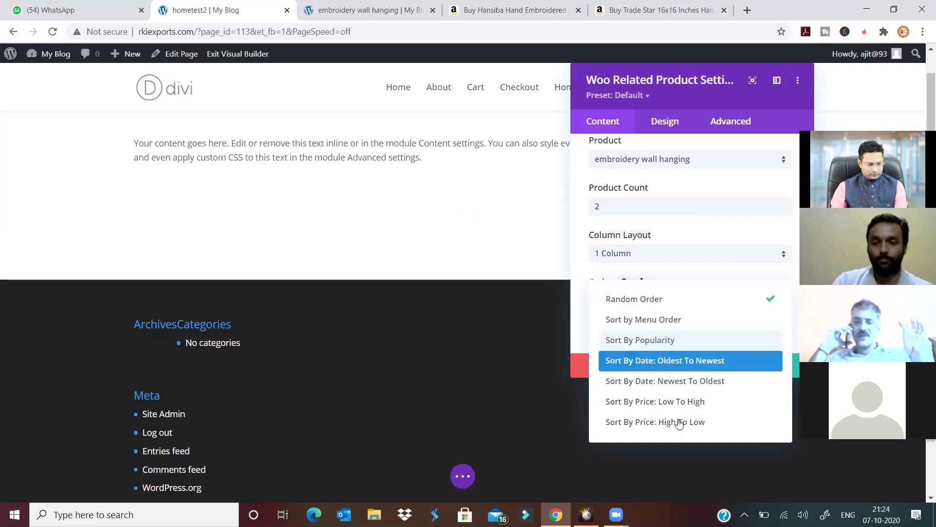
click(678, 402)
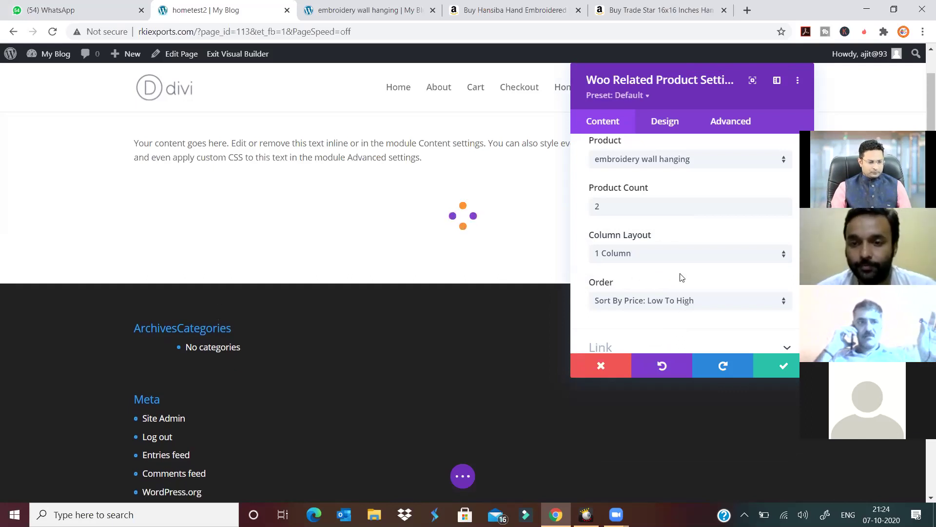
- Try a product count of 1 in the related product module, then reset the count to its default
scroll(682, 274, down, 3)
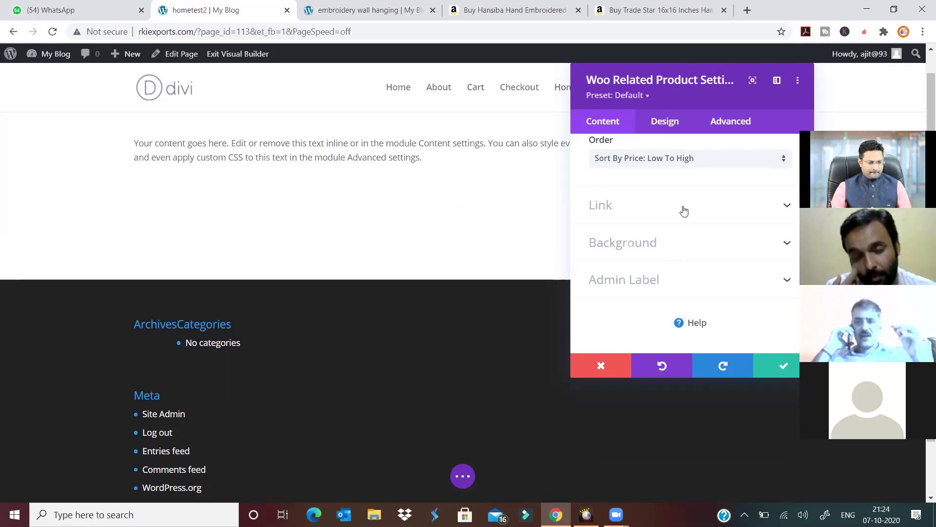
click(678, 248)
click(785, 156)
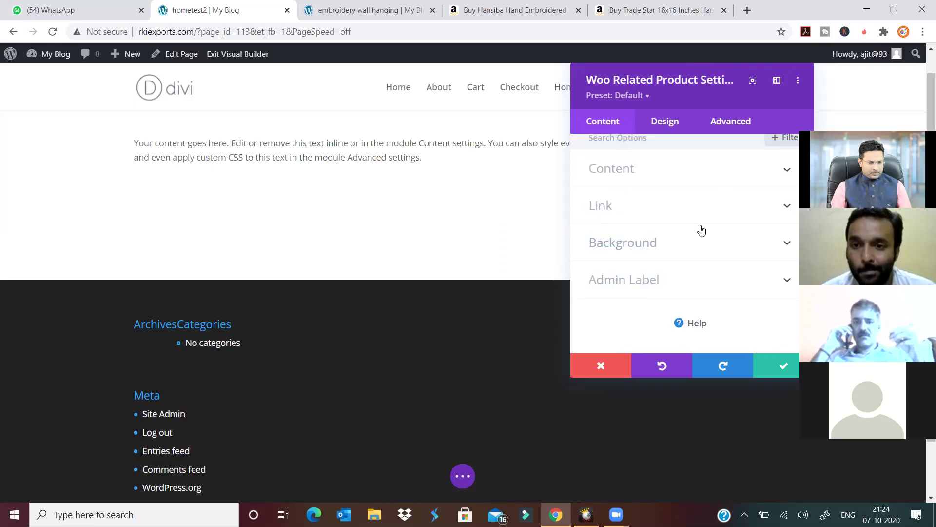
click(663, 189)
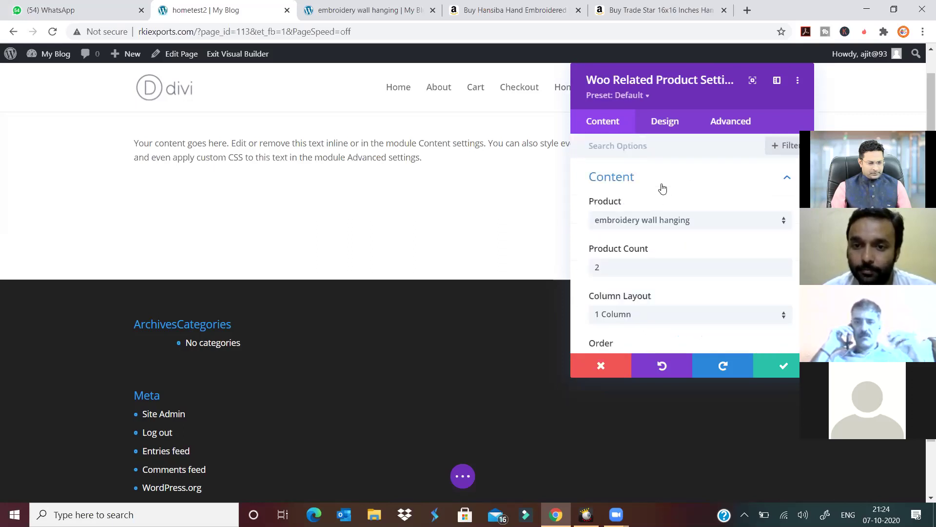
click(658, 268)
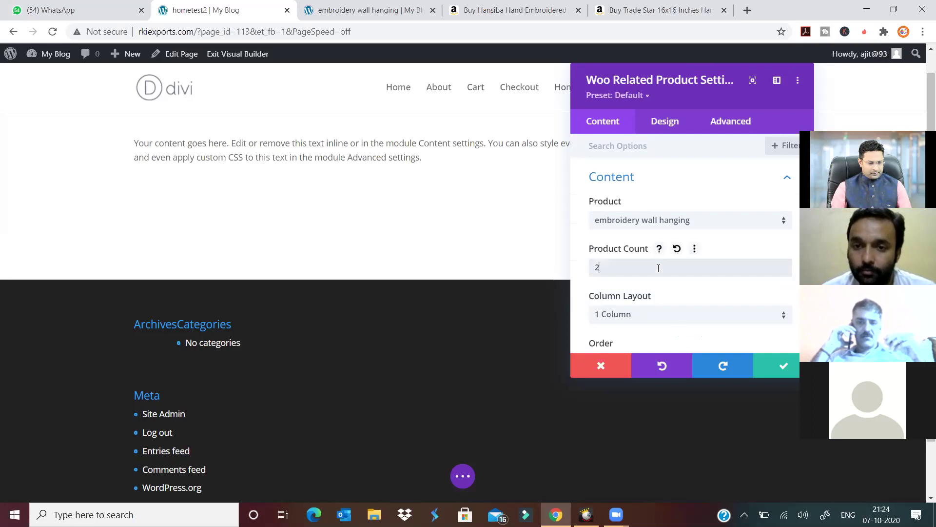
text(1)
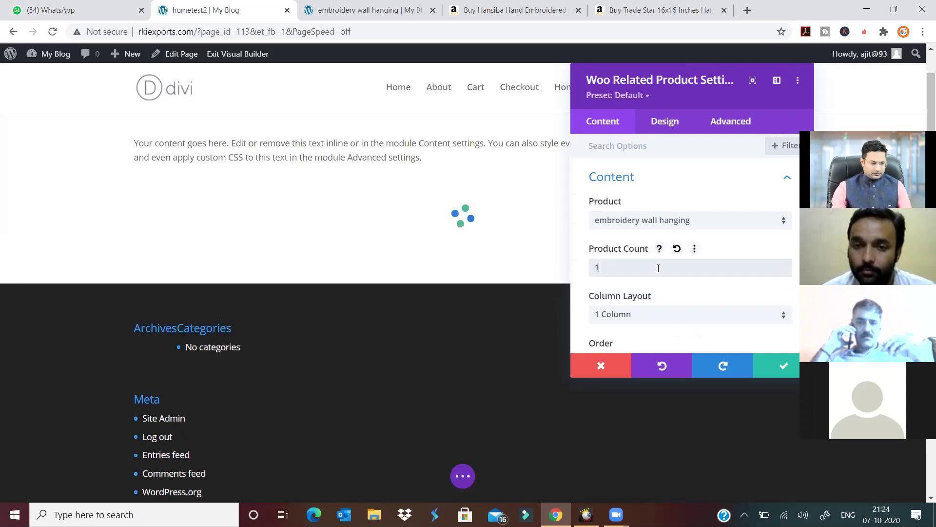
click(676, 250)
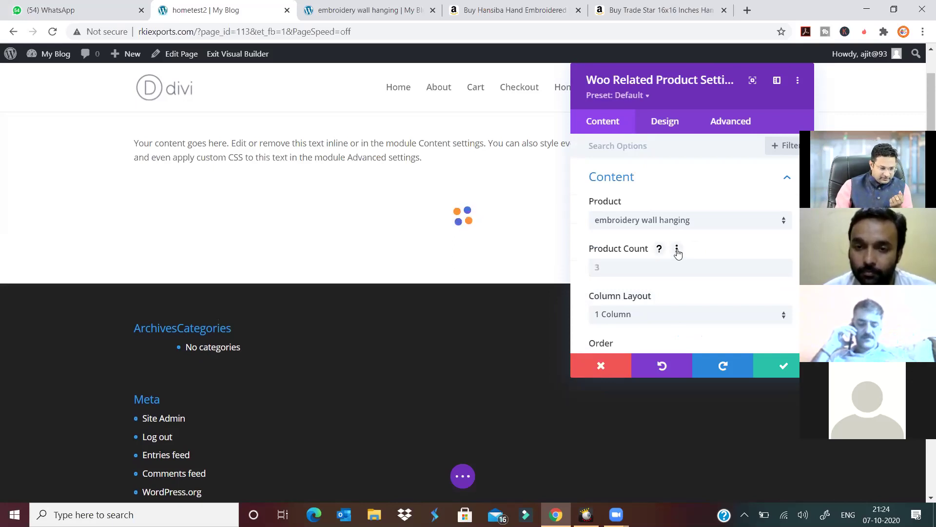
click(676, 250)
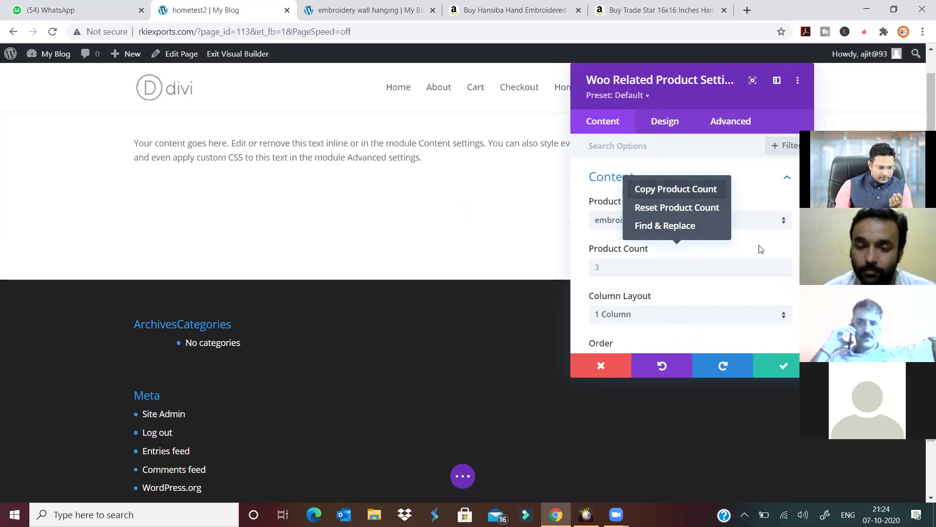
click(711, 224)
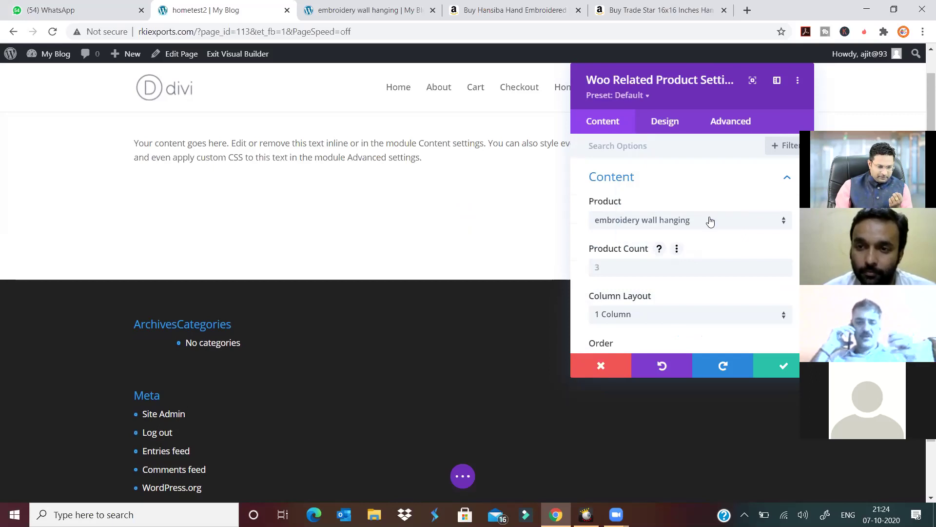
- Set the related product module's product to Latest Product and save the module settings
click(710, 221)
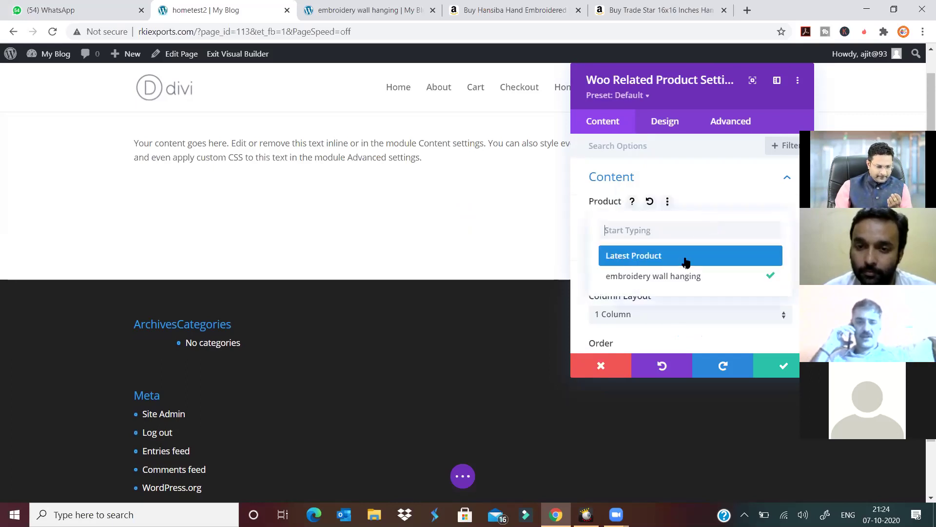
click(587, 258)
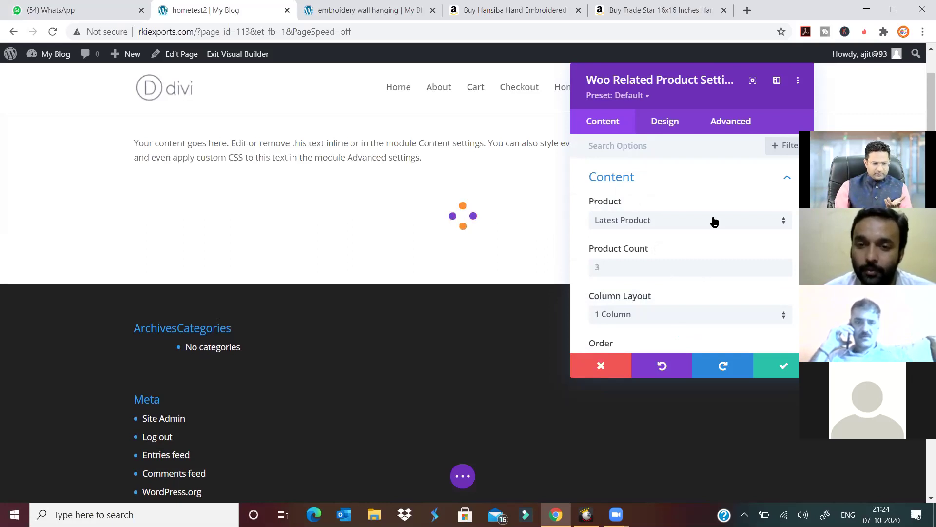
click(697, 222)
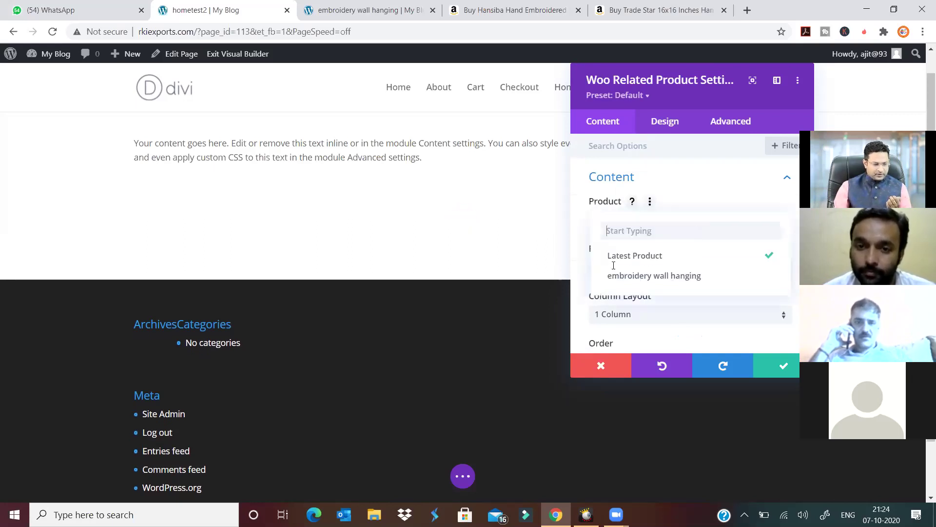
click(770, 366)
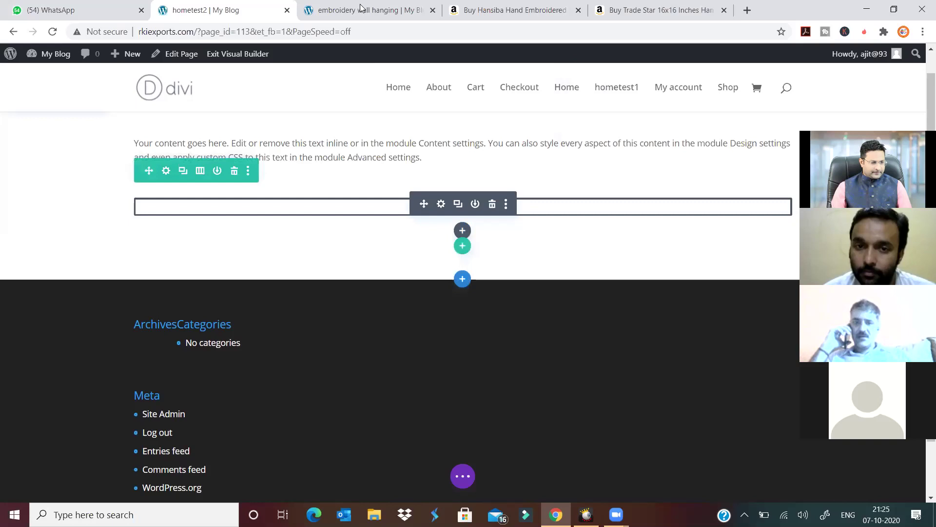
- Open the embroidery wall hanging product for editing and examine its publish settings, categories, tags and images
key(ctrl+Tab)
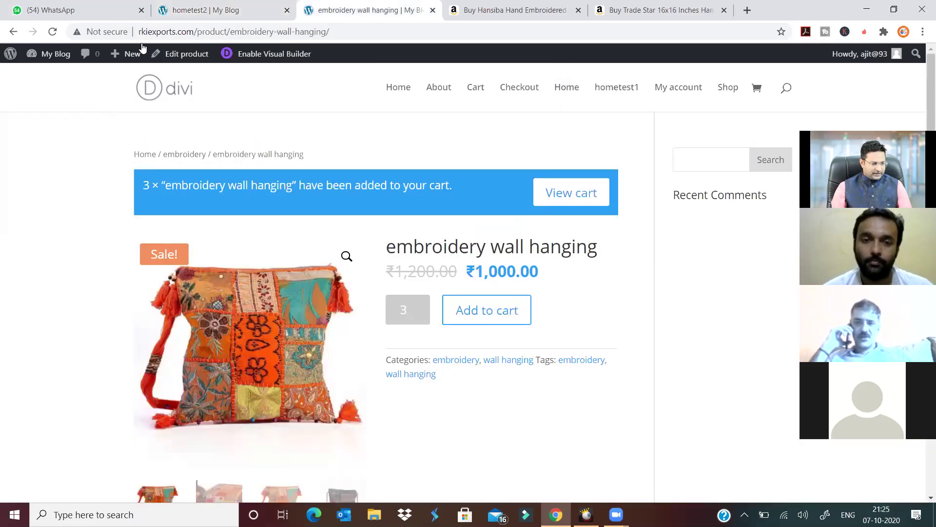
click(184, 59)
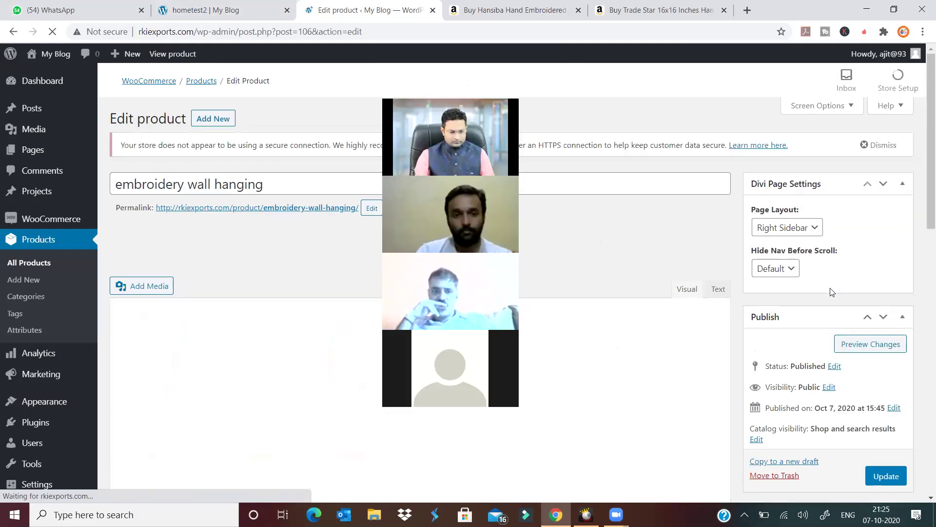
scroll(832, 291, down, 3)
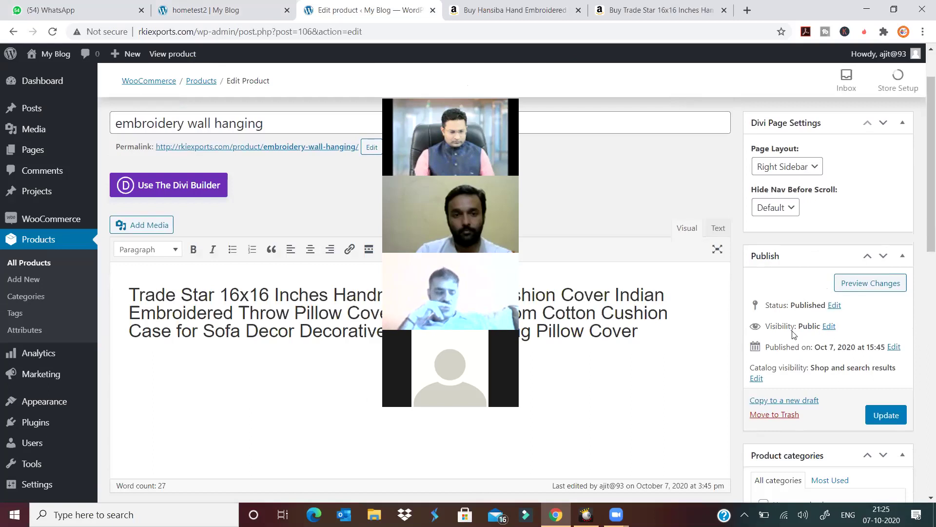
scroll(835, 344, down, 1)
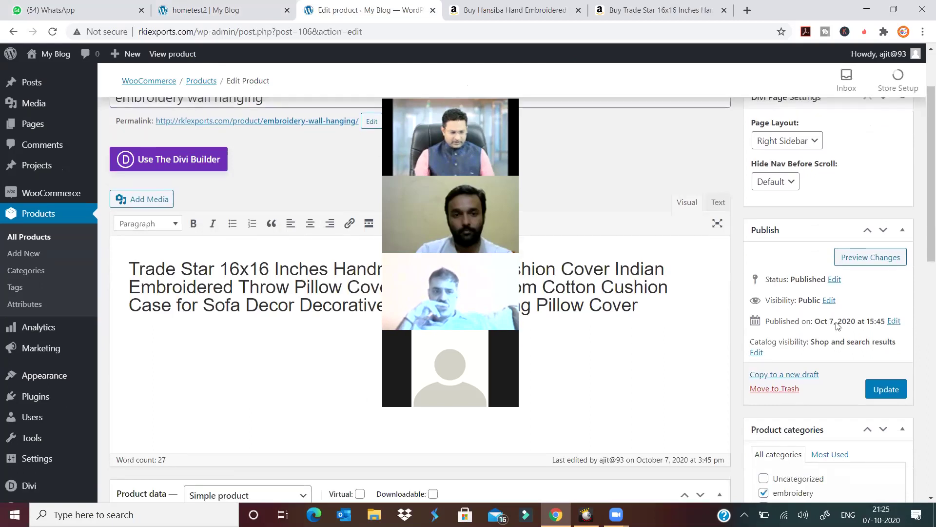
scroll(828, 313, down, 2)
scroll(815, 285, down, 1)
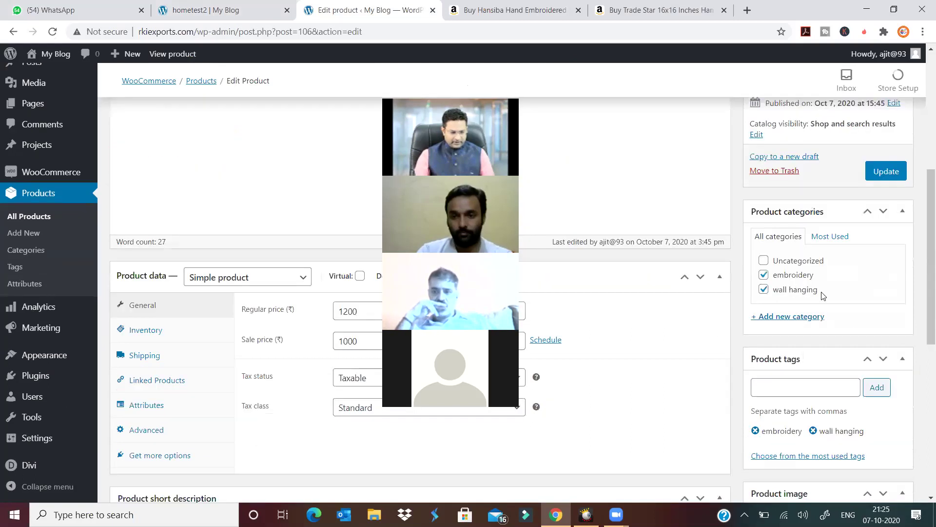
scroll(795, 319, down, 2)
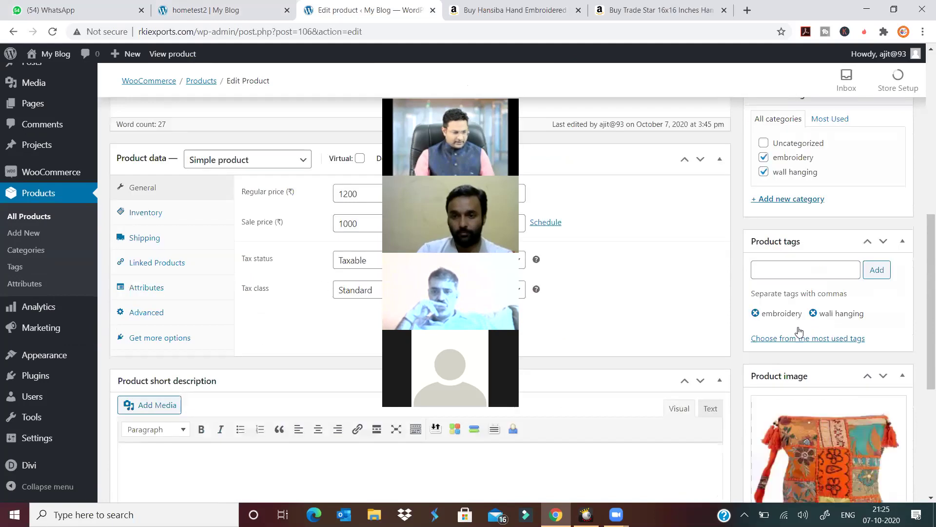
scroll(797, 327, down, 3)
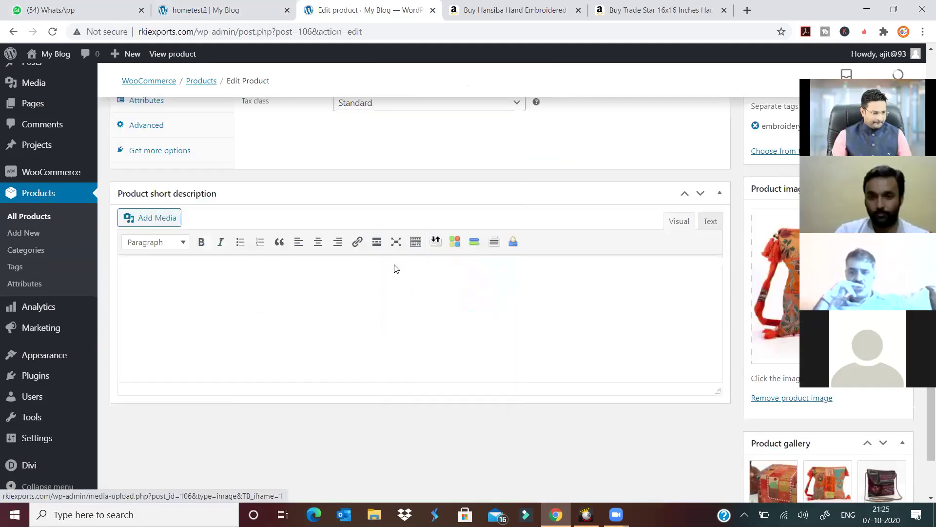
- Examine the embroidery wall hanging's Advanced and General product data and its description
scroll(390, 272, up, 4)
scroll(270, 280, up, 2)
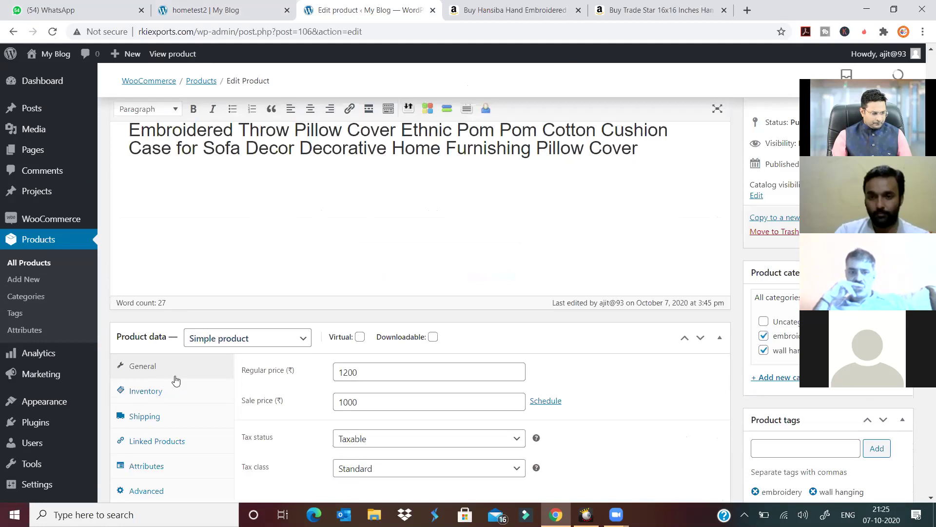
scroll(151, 419, down, 1)
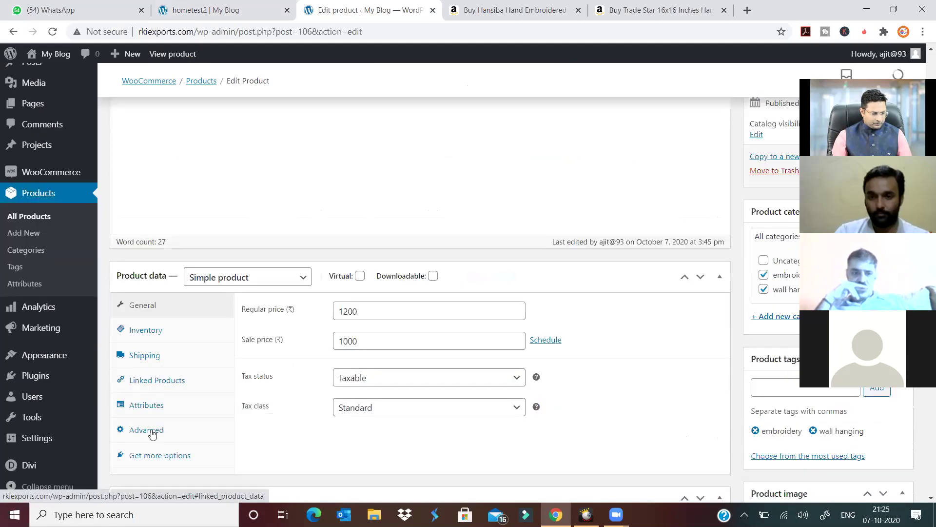
click(153, 434)
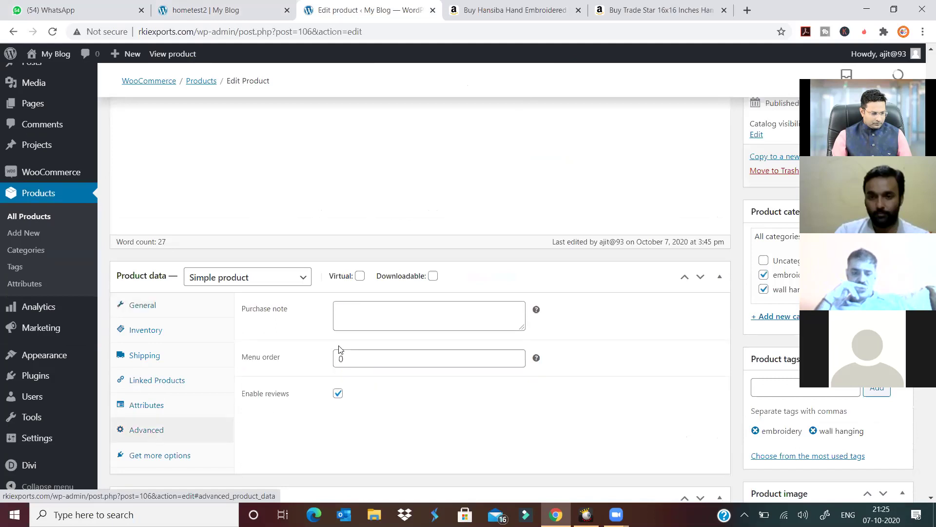
scroll(219, 273, down, 1)
click(156, 244)
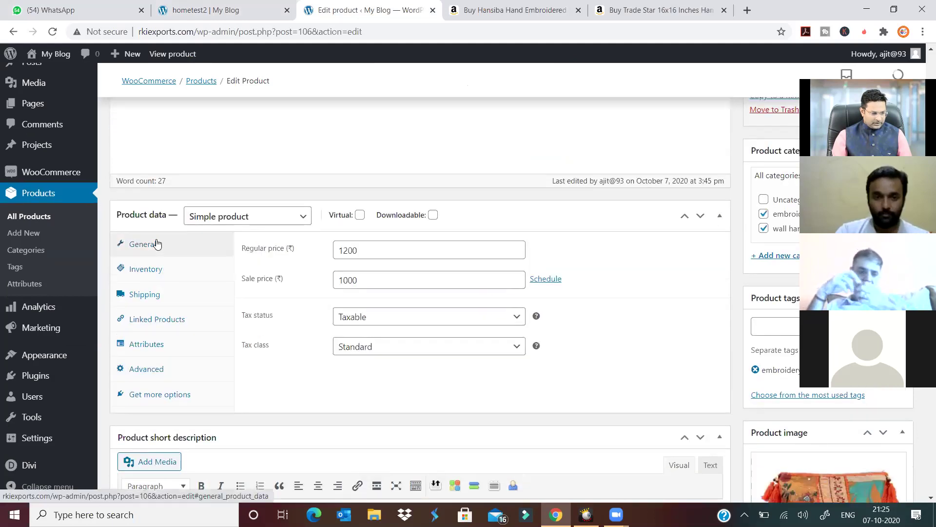
scroll(442, 163, up, 2)
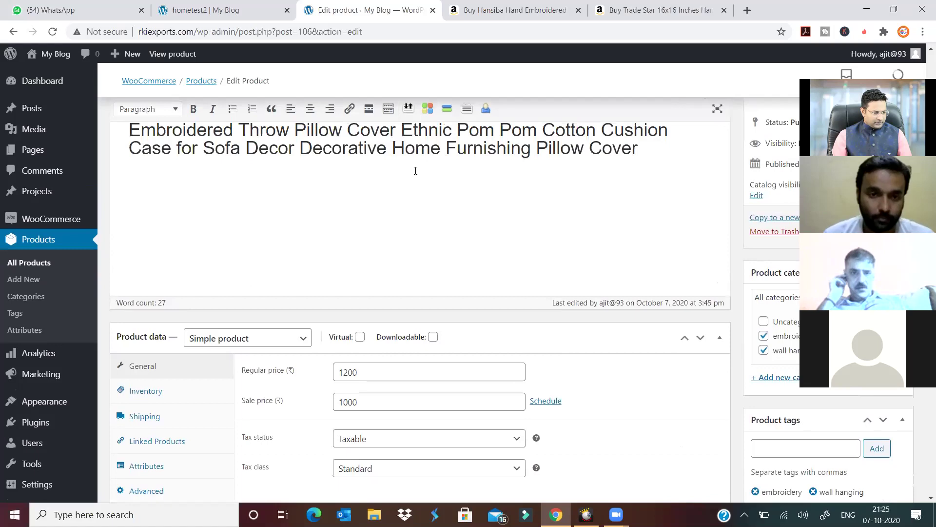
scroll(210, 98, up, 4)
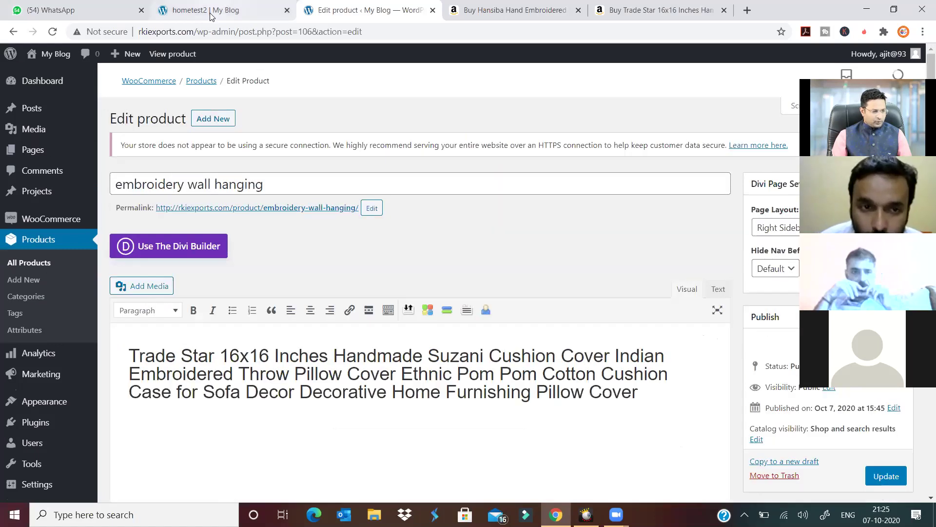
- Return to the hometest2 page and exit the Visual Builder to view the live page
click(210, 14)
click(237, 58)
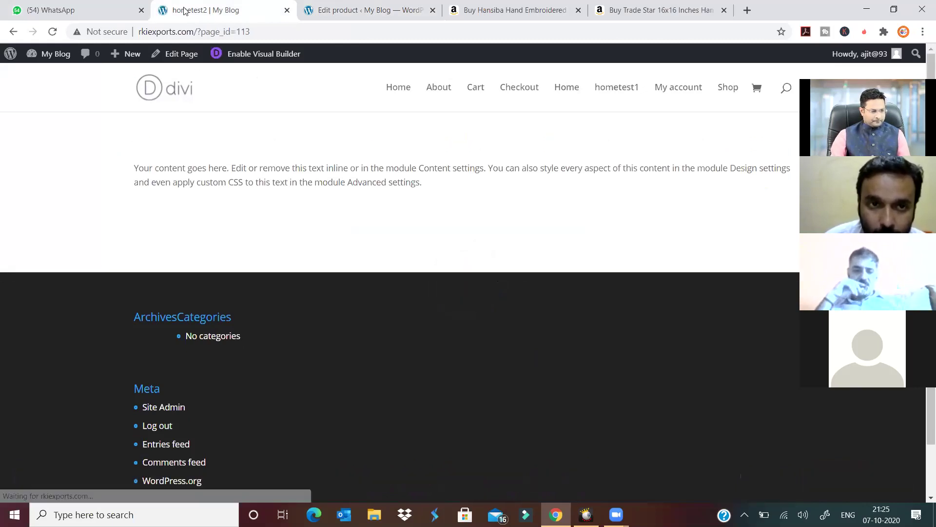
- Open the hometest2 page for editing and return it from the Divi layout to the default editor
click(176, 55)
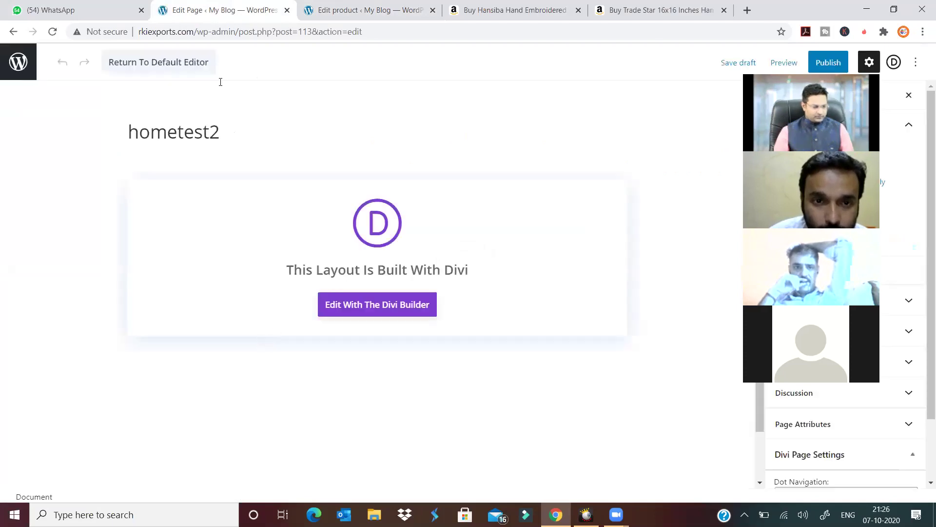
scroll(232, 121, down, 1)
click(172, 66)
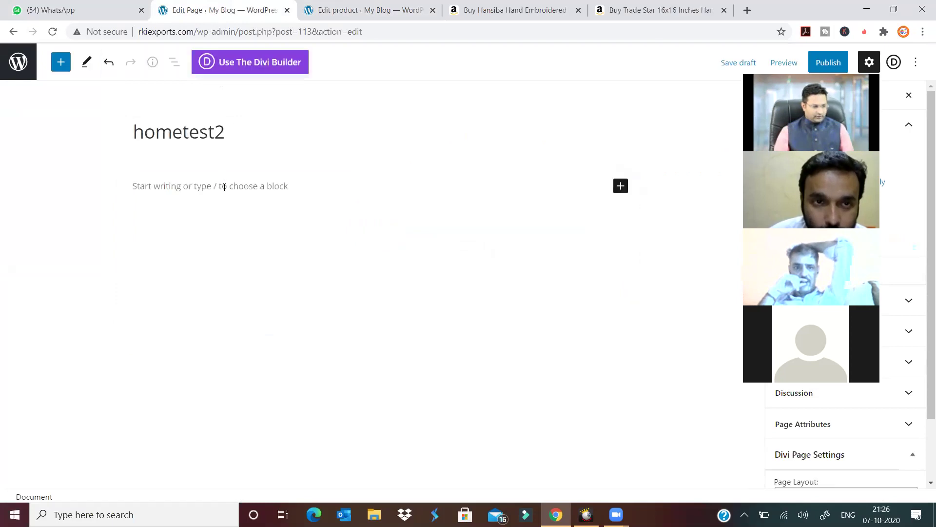
- Insert a Featured Product block on the page and set it to display the embroidery wall hanging
click(622, 188)
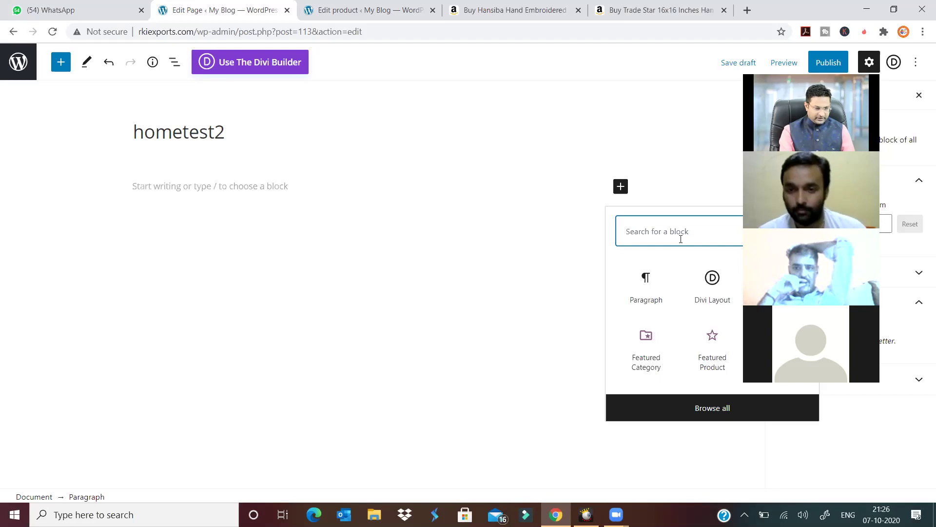
text(pro)
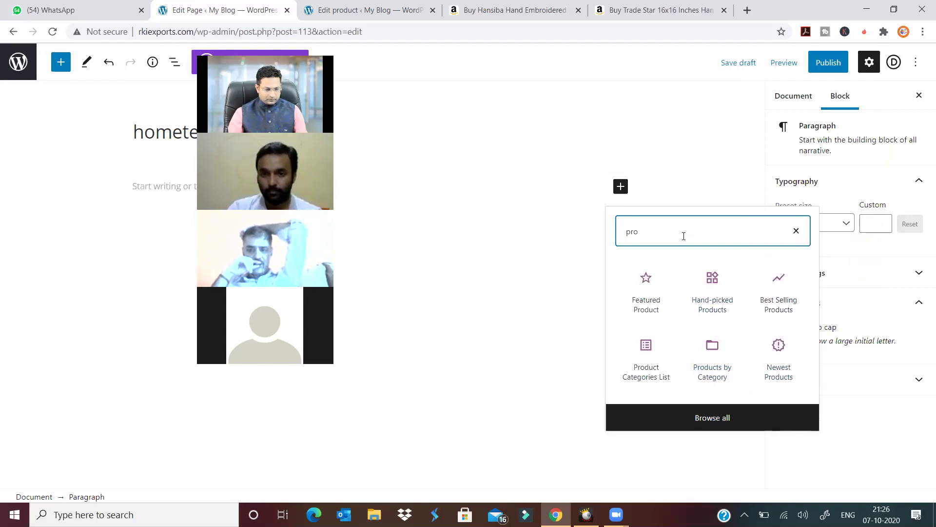
text(duct)
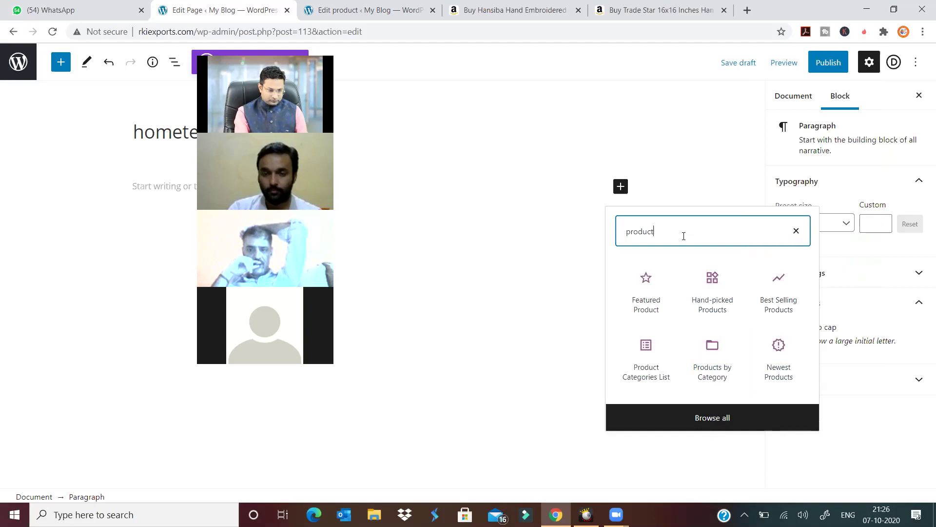
click(642, 301)
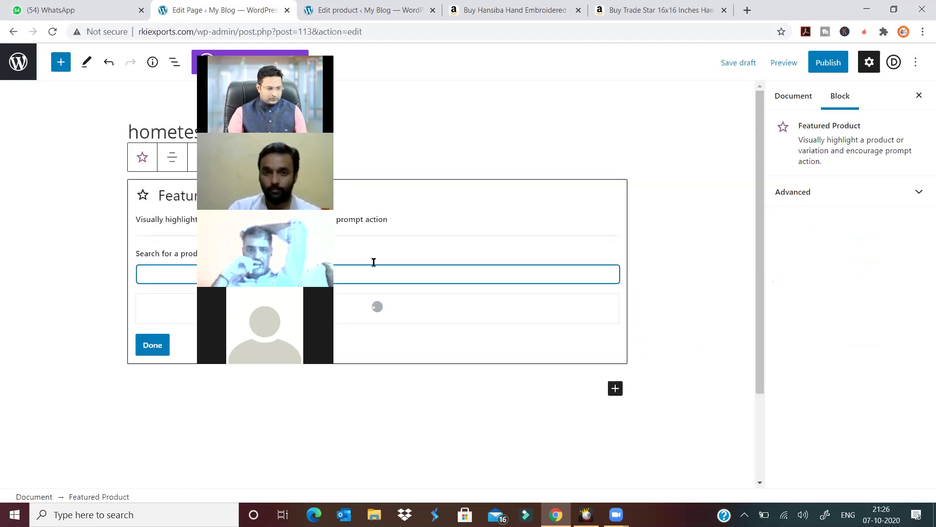
click(208, 311)
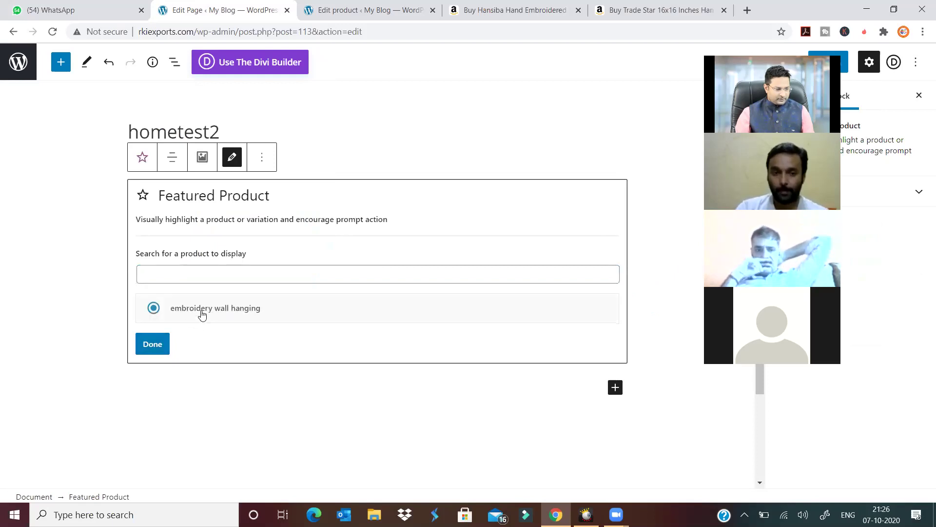
click(152, 345)
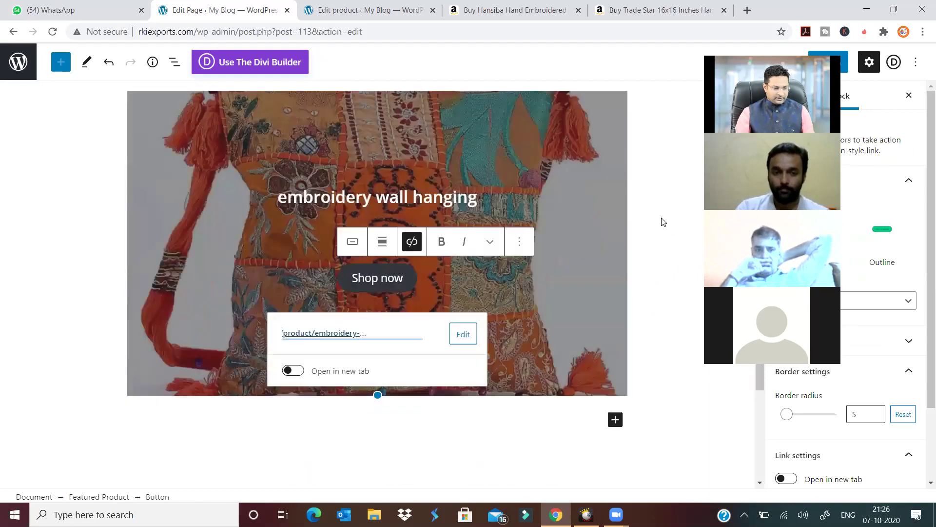
scroll(663, 222, down, 3)
scroll(664, 222, up, 3)
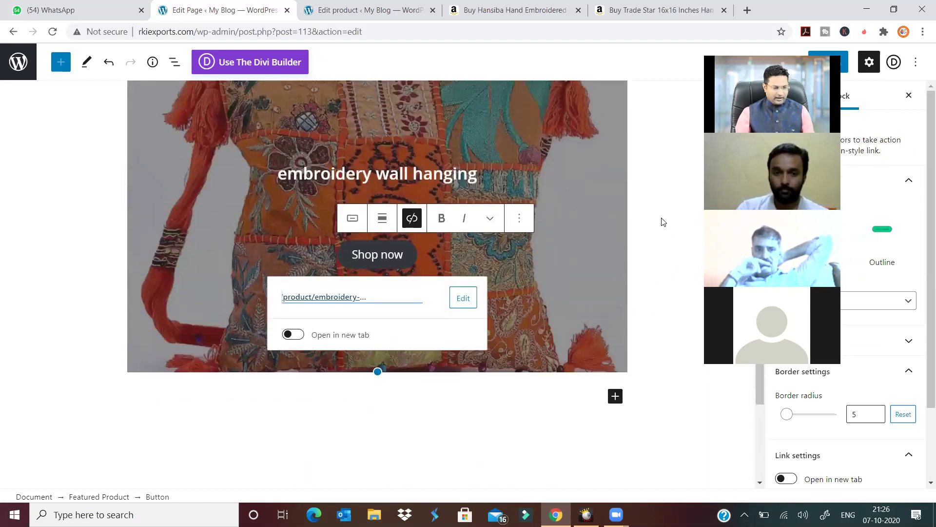
click(663, 222)
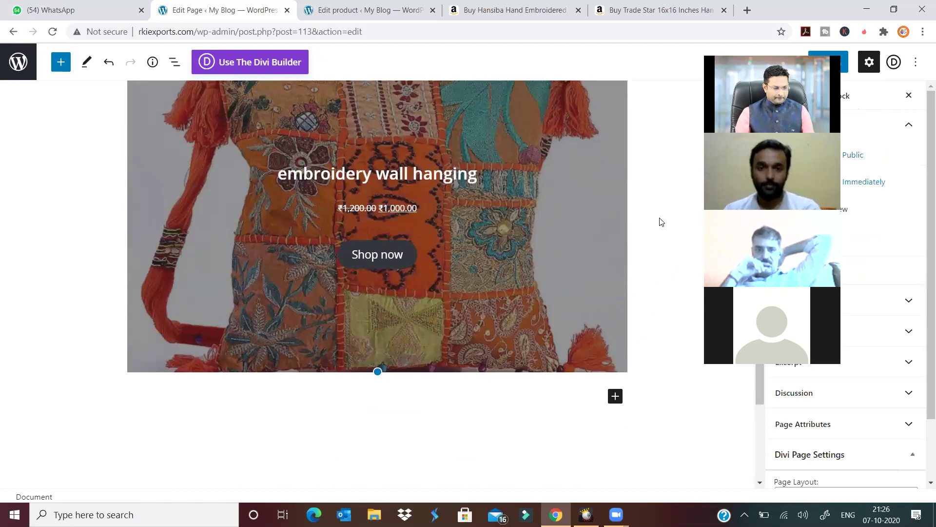
- Publish the hometest2 page with public visibility
scroll(661, 222, up, 3)
scroll(662, 222, down, 3)
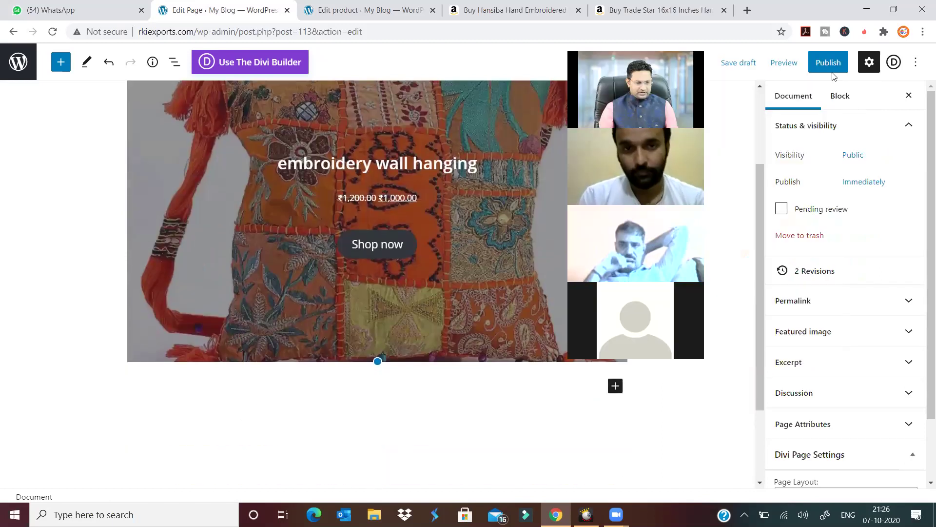
click(828, 62)
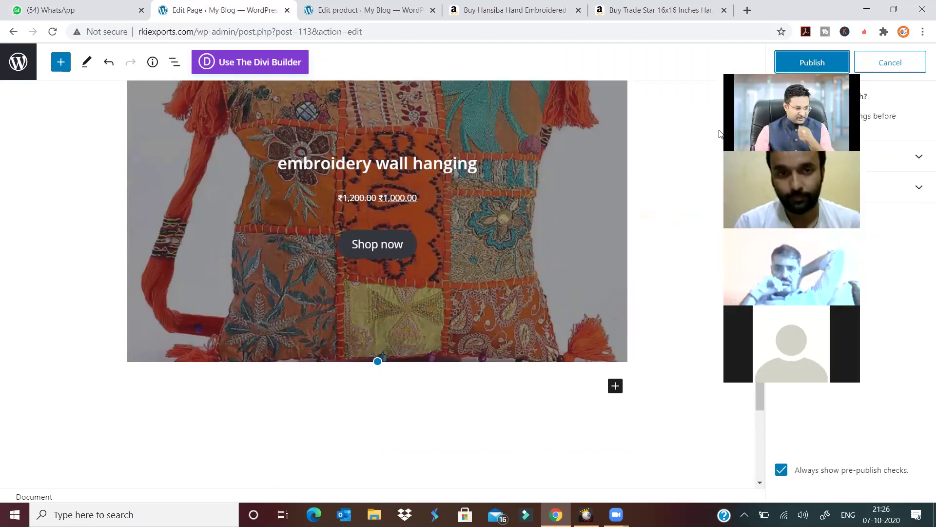
scroll(560, 222, up, 3)
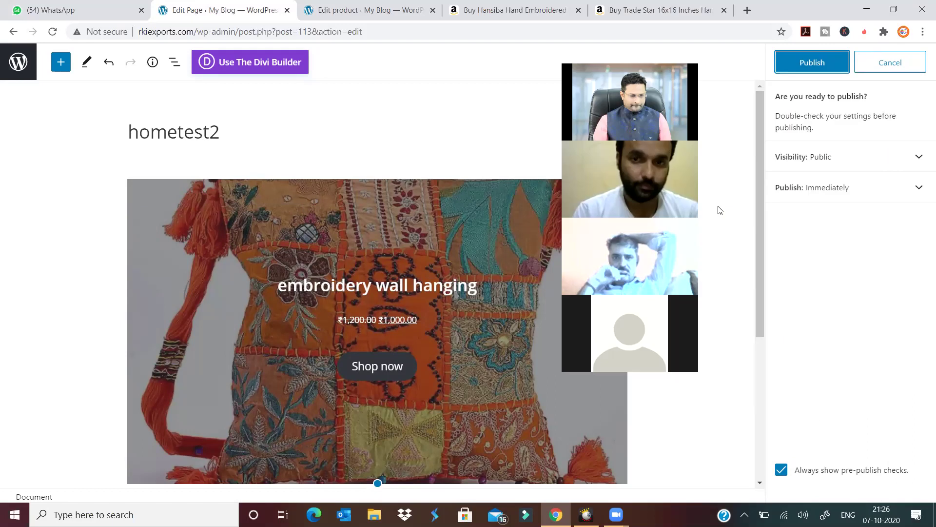
key(Return)
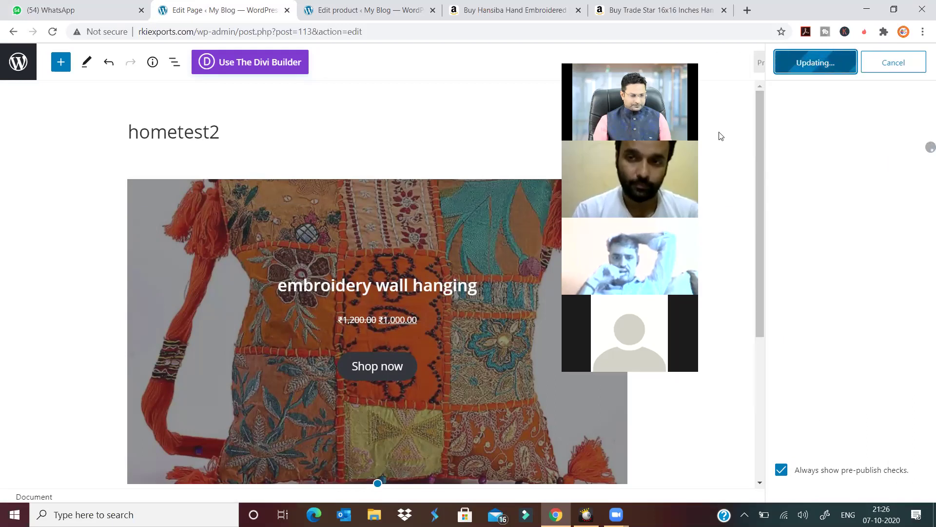
- Open rkiexports.com/hometest2 in a new browser tab and examine the published featured product
click(747, 10)
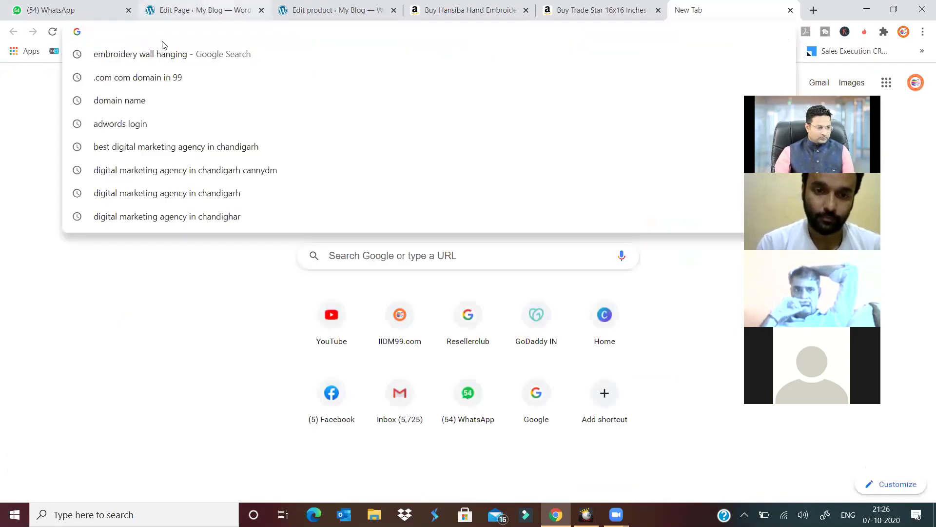
click(200, 10)
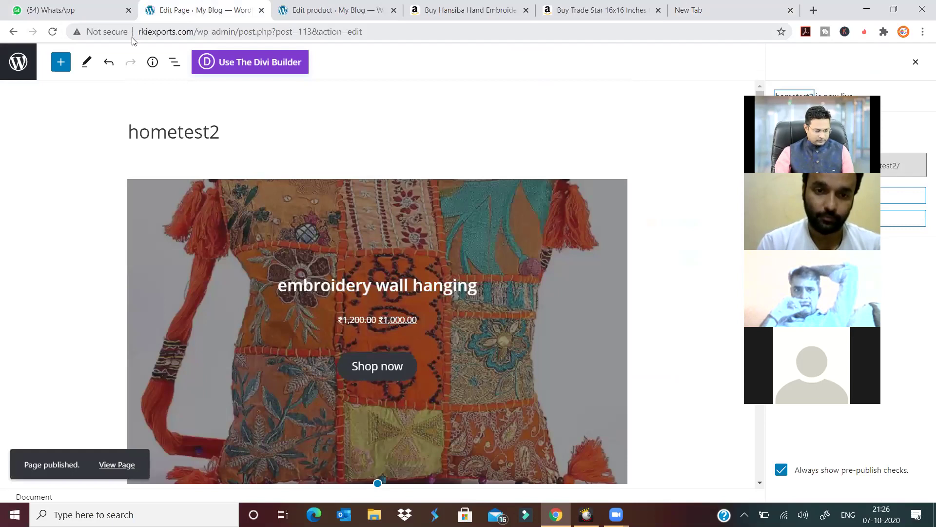
click(702, 9)
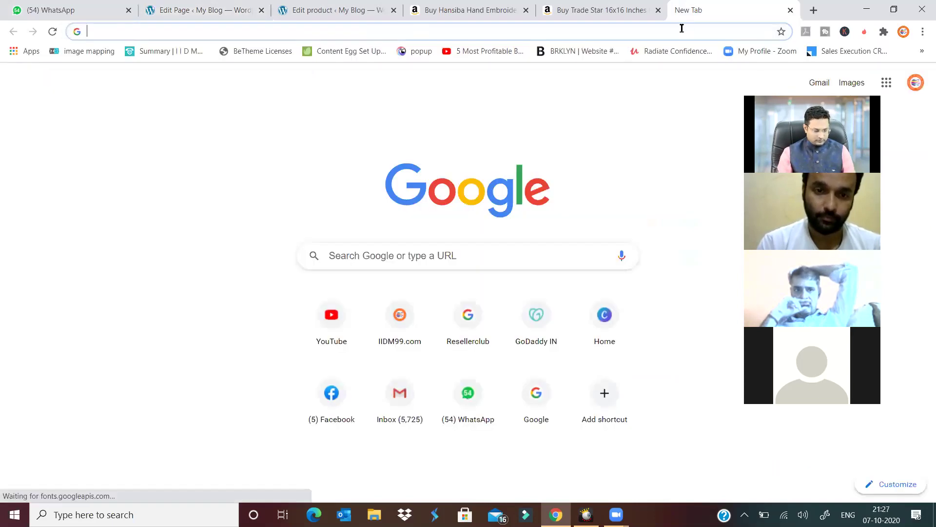
click(682, 29)
text(http://rkiexports.com/)
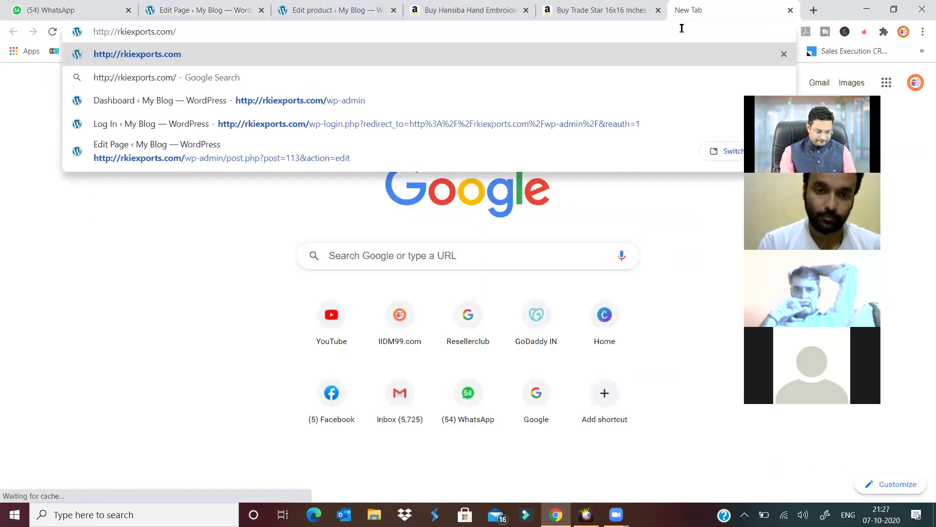
text(hometest2)
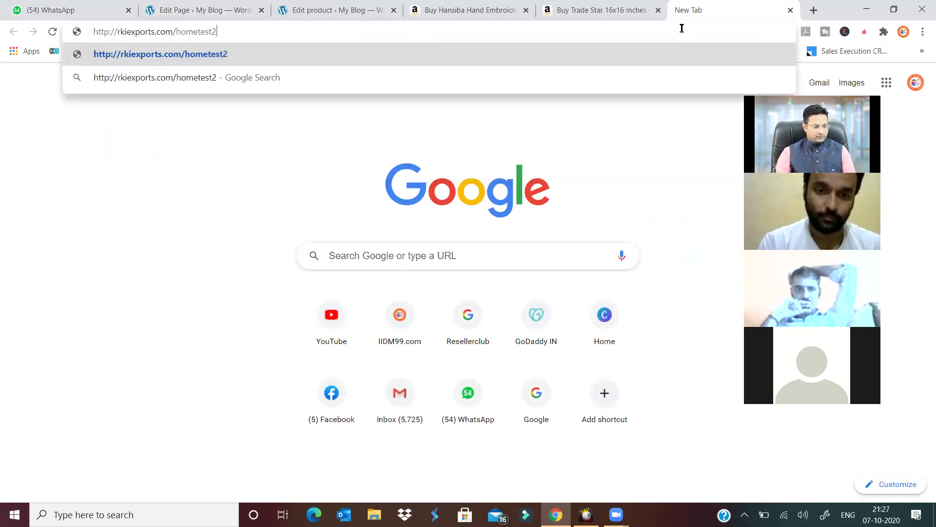
key(Return)
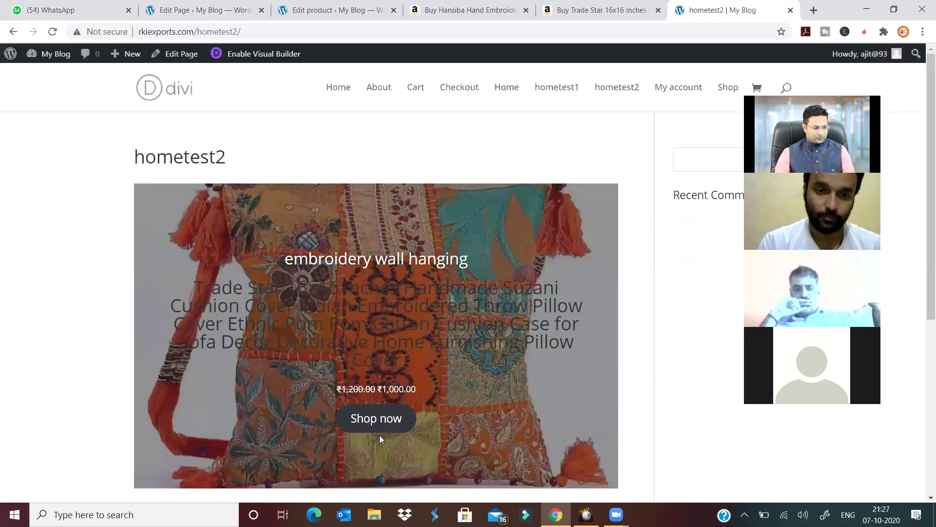
scroll(390, 302, down, 2)
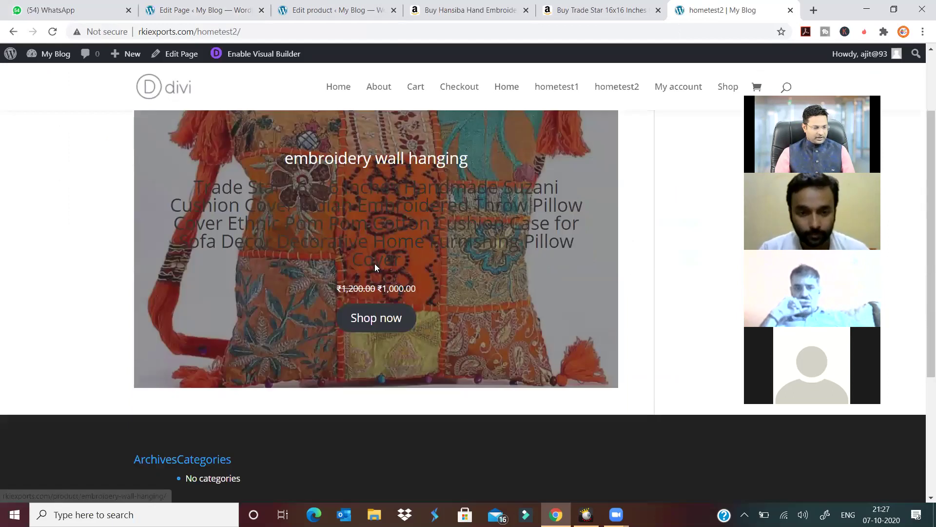
scroll(375, 266, down, 1)
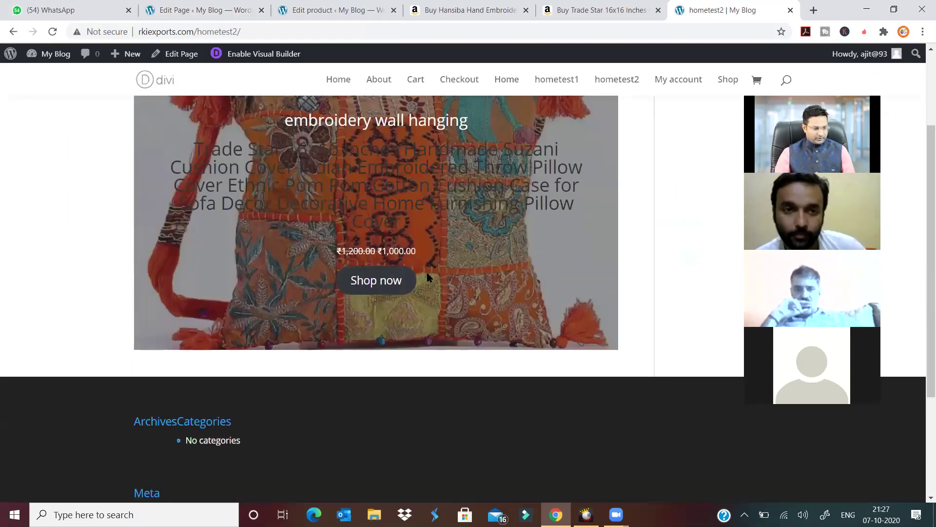
scroll(427, 277, up, 3)
- Follow the featured product's Shop now link, add the embroidery wall hanging to the cart and proceed to checkout
click(393, 417)
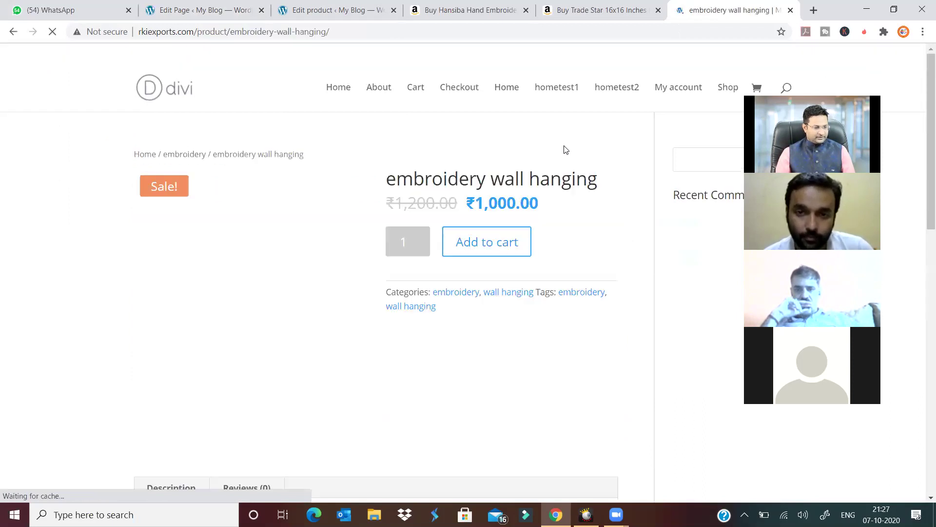
click(501, 251)
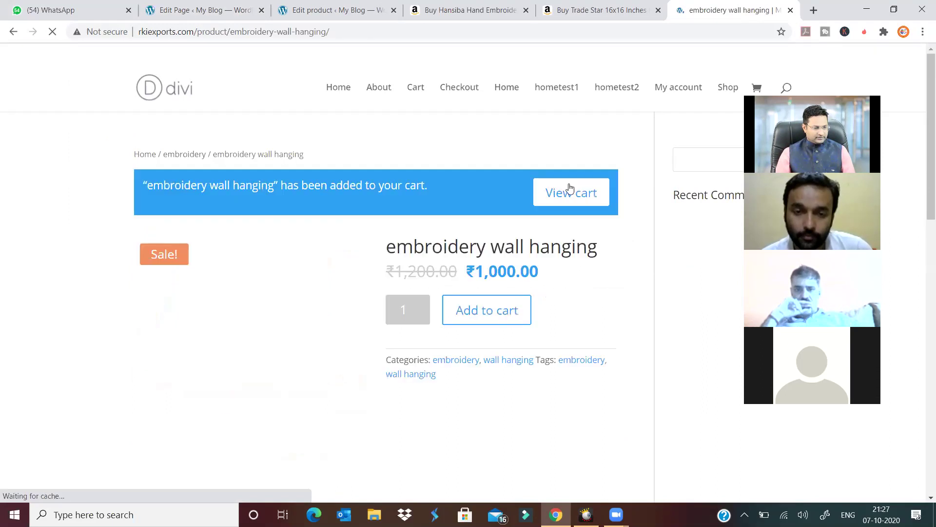
click(579, 197)
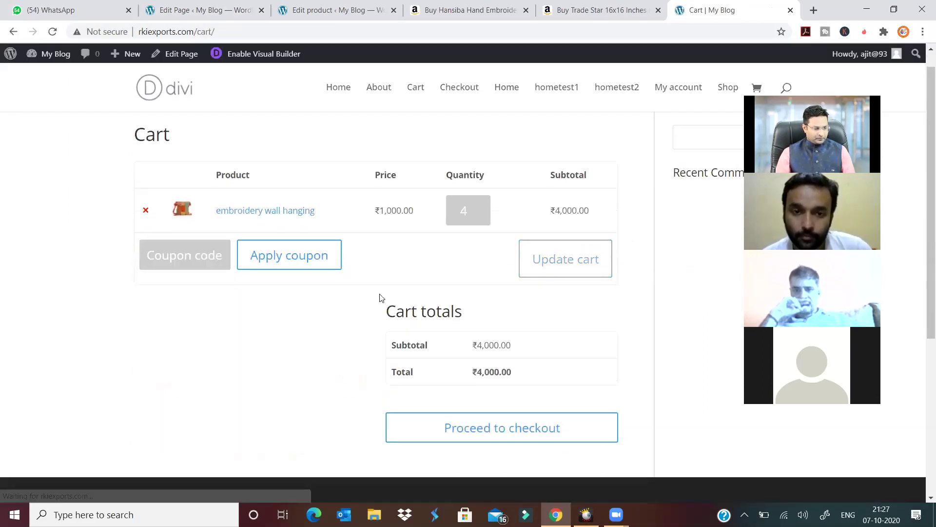
scroll(487, 307, down, 3)
click(544, 313)
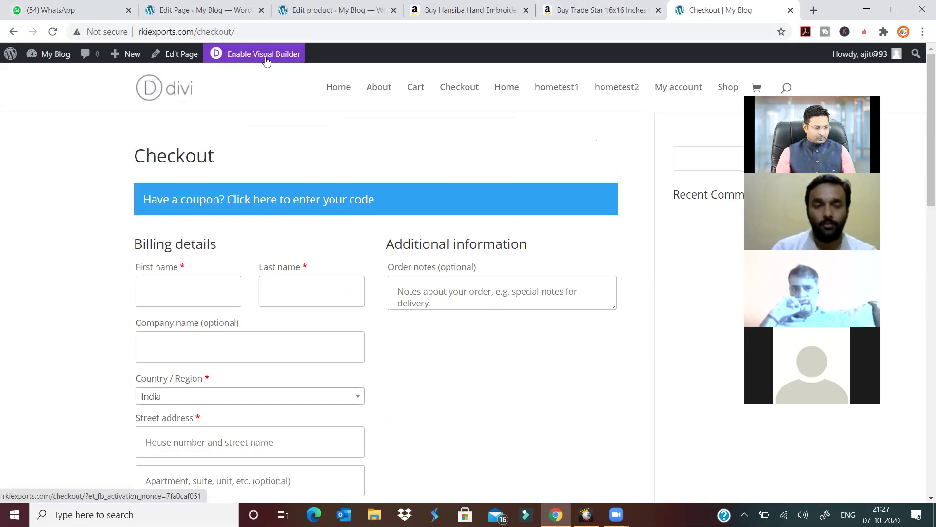
- Return to the hometest2 page editor and switch the page to editing with the Divi Builder
click(231, 15)
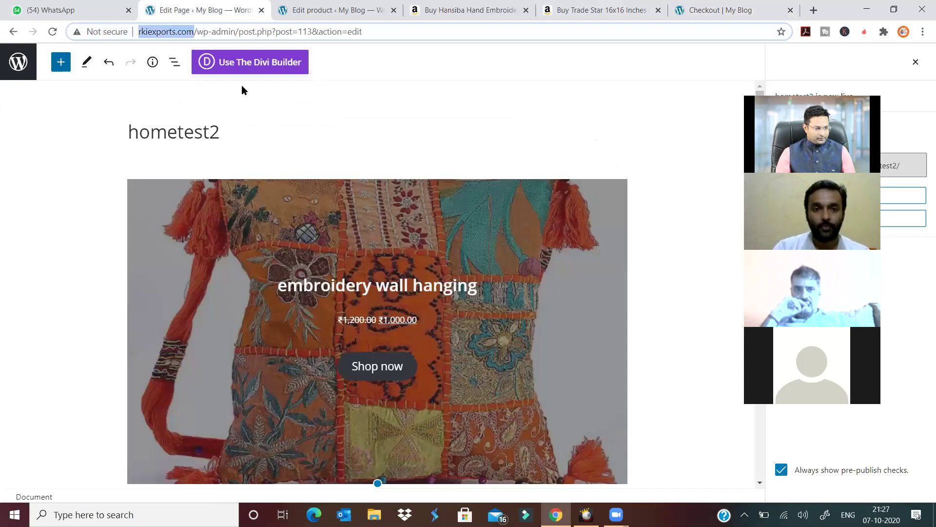
click(258, 61)
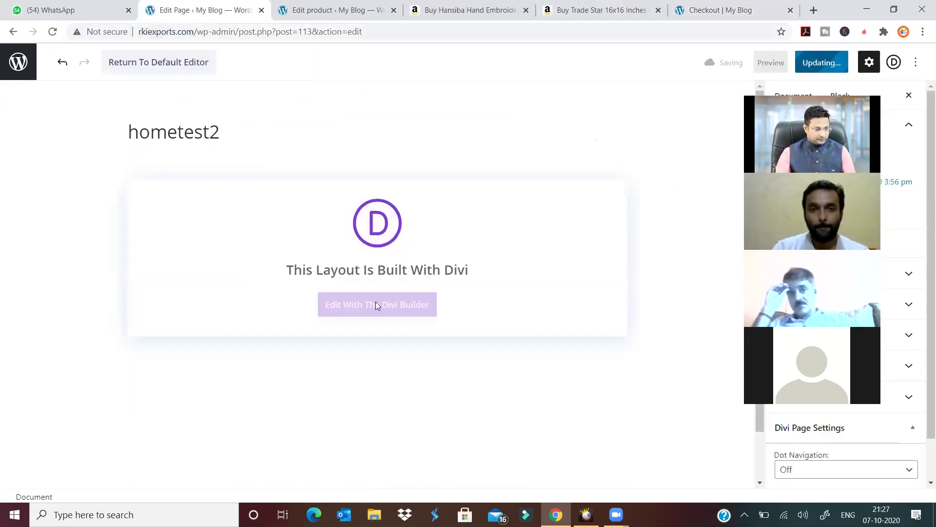
click(354, 307)
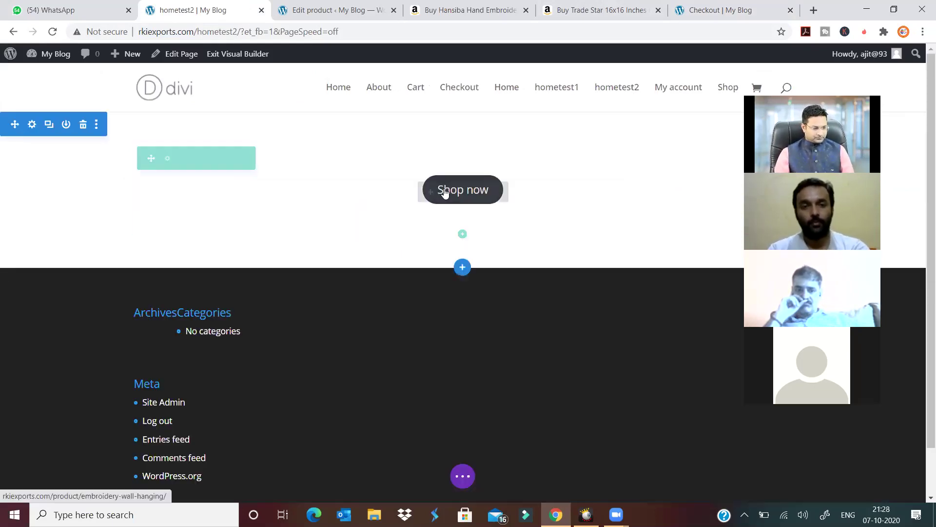
- Examine the settings of the text module containing the Shop now link and close them without changes
mouse_move(444, 193)
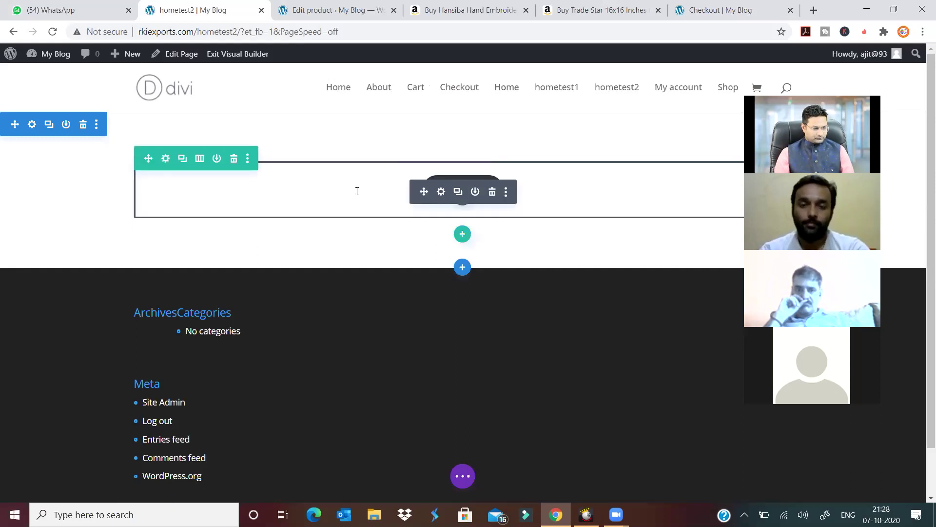
click(442, 192)
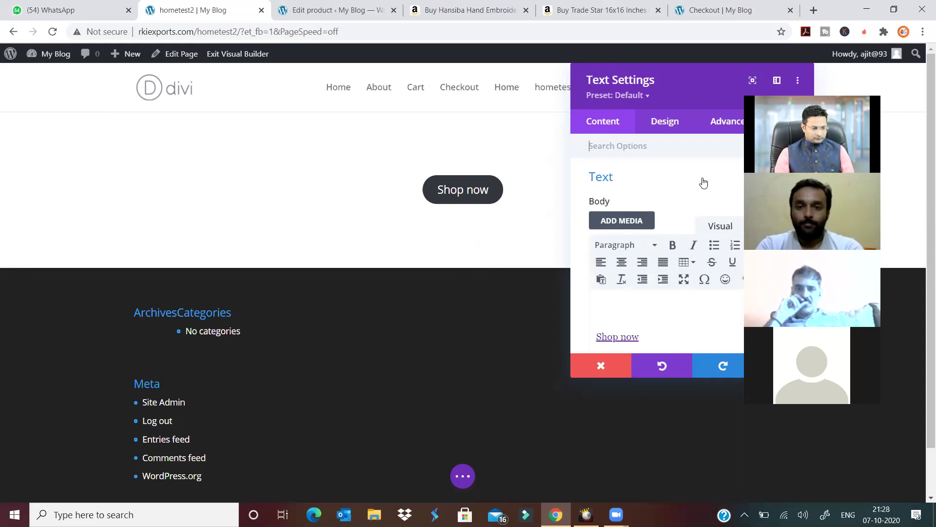
click(614, 366)
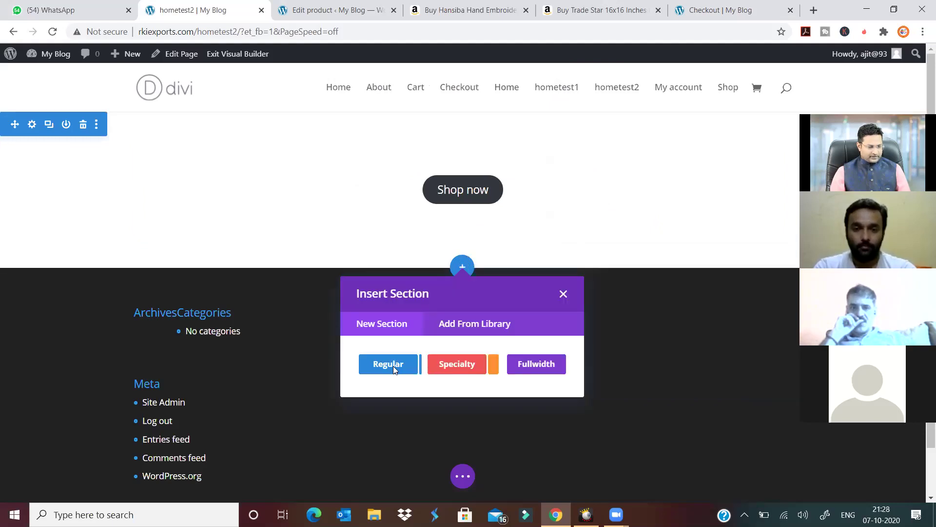
- Add a regular section with a two-column row below the Shop now section and insert a Text module in its first column
click(393, 364)
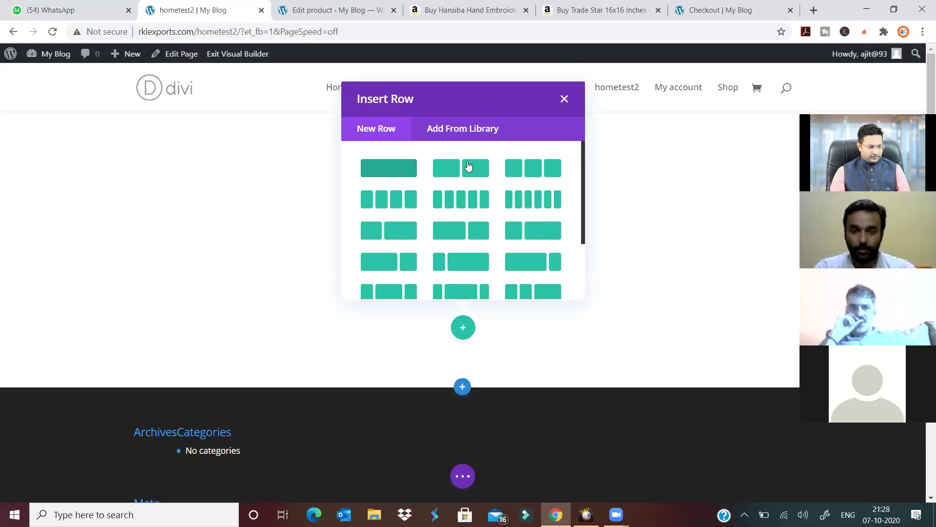
click(469, 161)
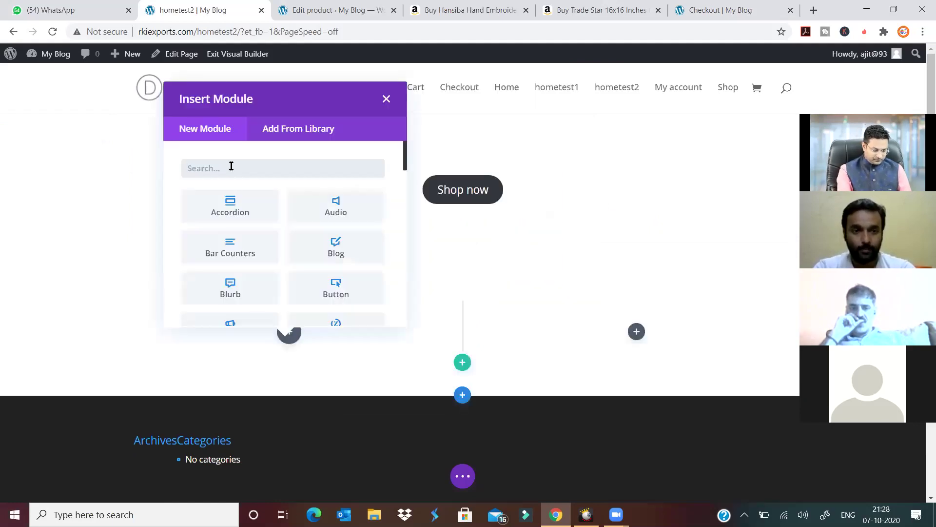
text(text)
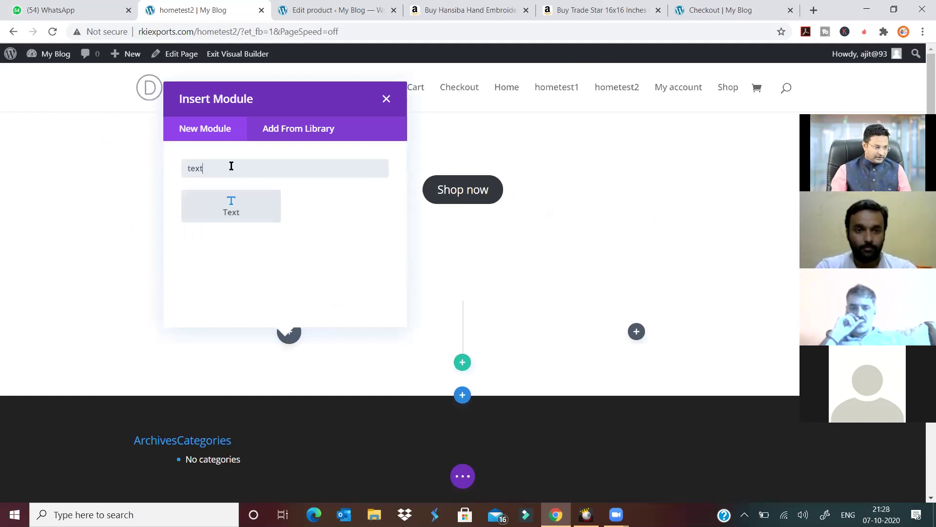
click(240, 205)
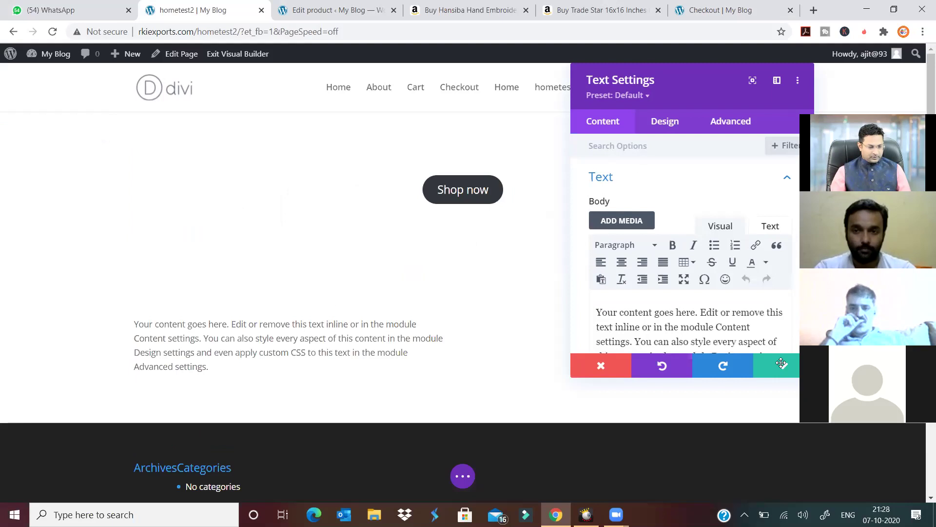
key(Escape)
- Search the modules available for the row's second column for "pro" and clear the search
click(636, 333)
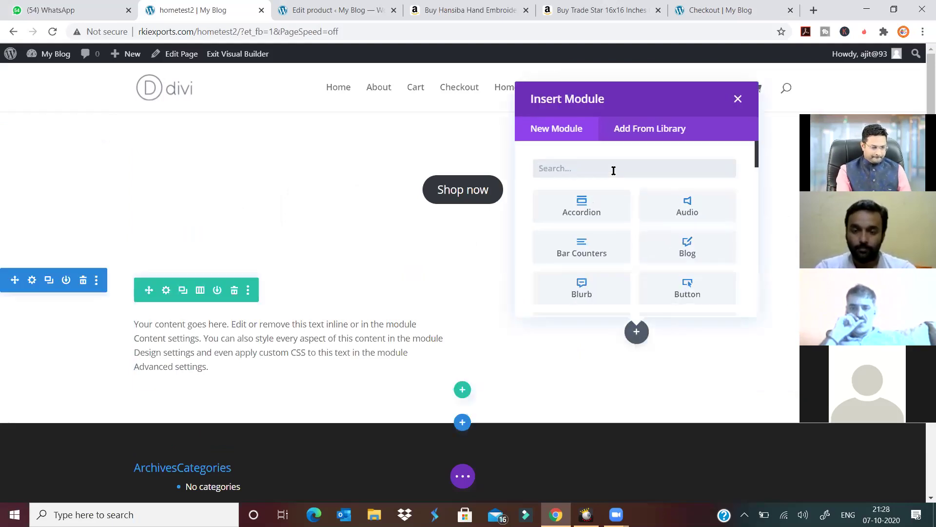
text(pro)
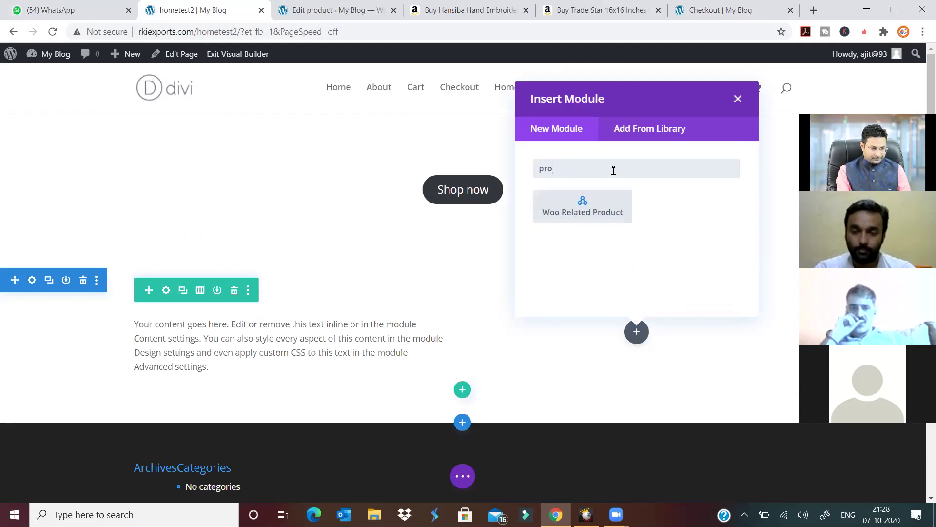
key(ctrl+a)
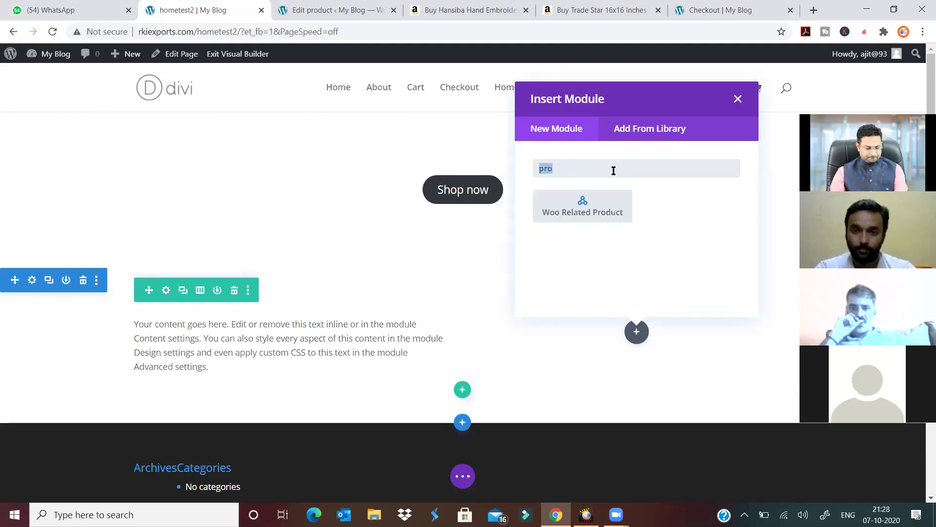
key(BackSpace)
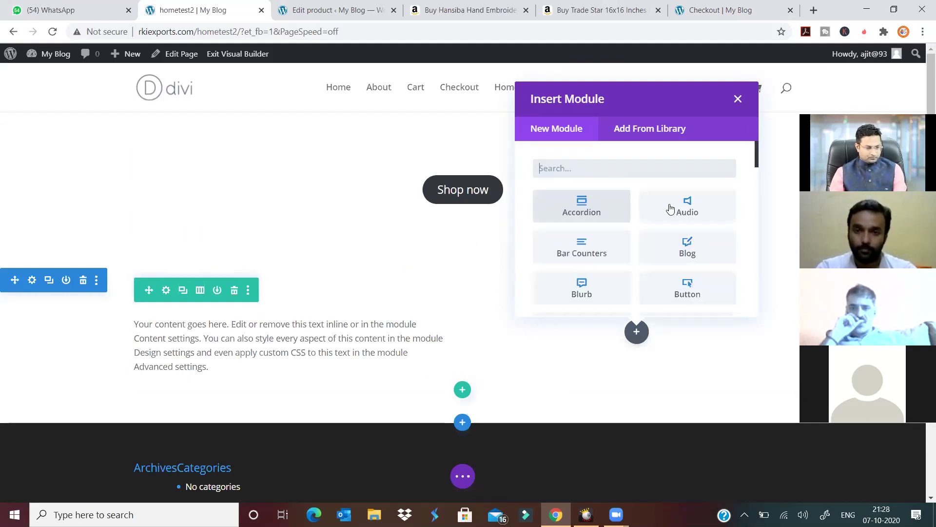
- Try a Woo Gallery module in the row's second column and delete it after viewing its content settings
scroll(663, 210, down, 1)
scroll(661, 208, down, 3)
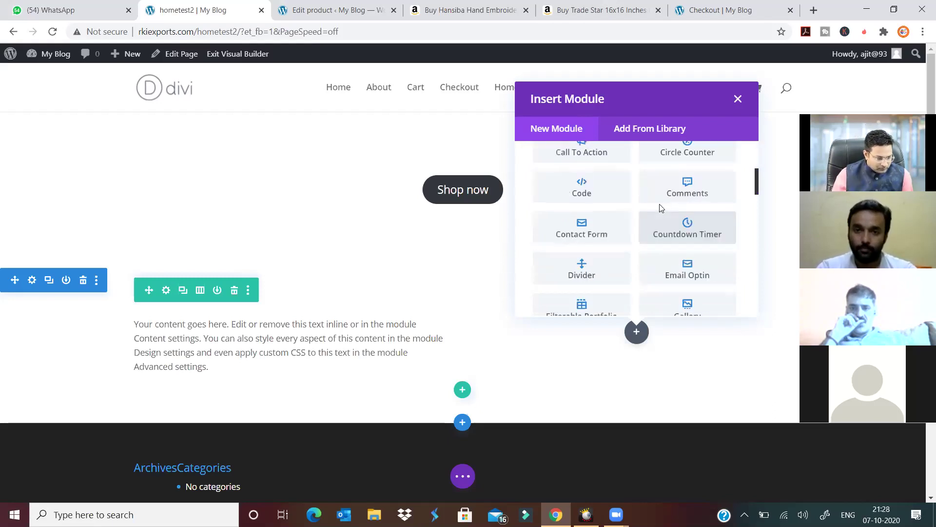
scroll(625, 211, down, 3)
scroll(623, 211, down, 3)
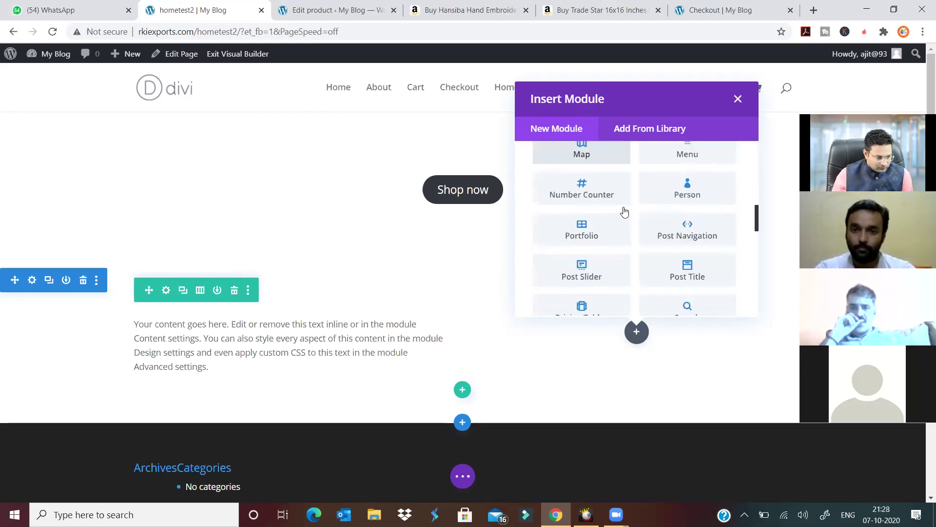
scroll(622, 211, down, 2)
scroll(648, 192, down, 1)
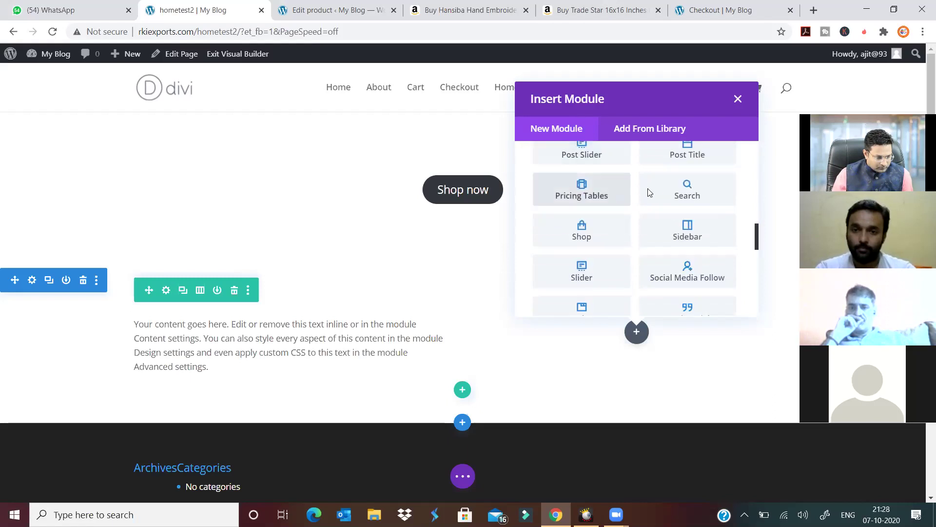
scroll(685, 224, down, 3)
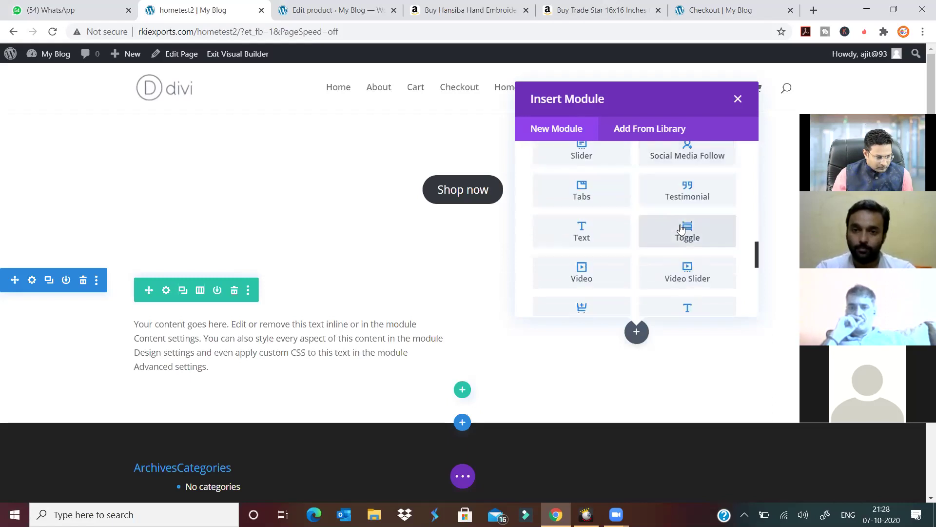
scroll(677, 230, down, 2)
scroll(634, 224, down, 1)
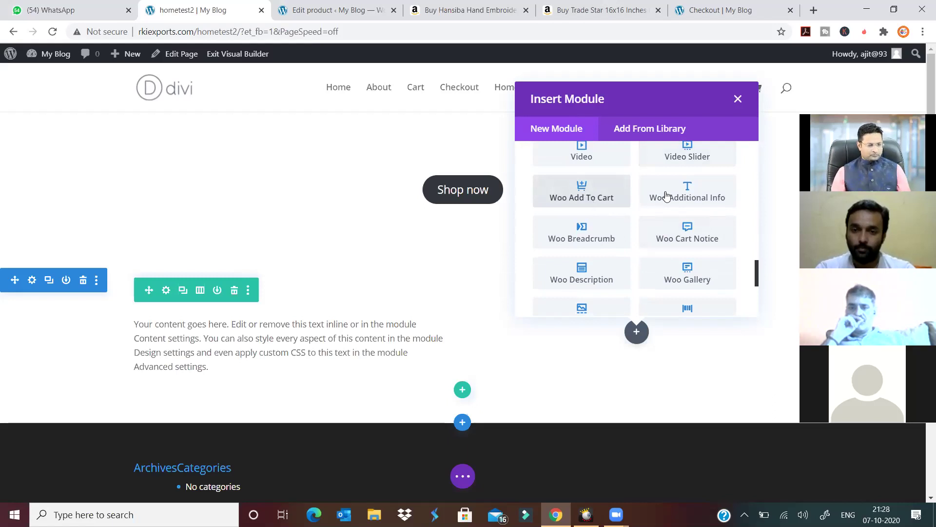
scroll(700, 203, down, 1)
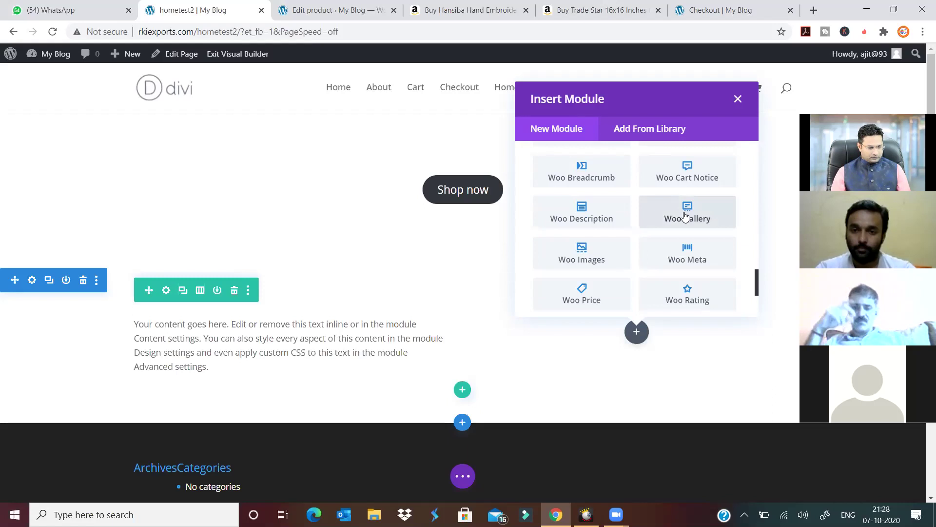
click(685, 215)
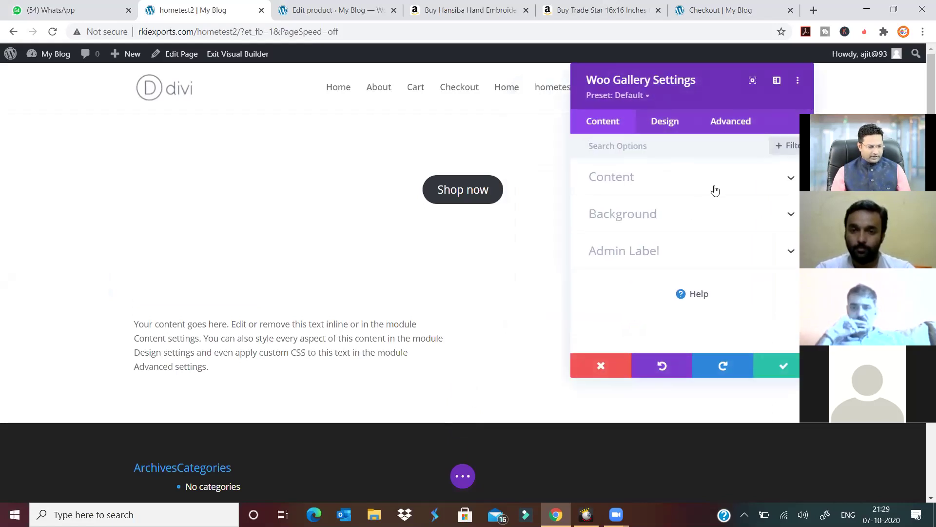
click(690, 185)
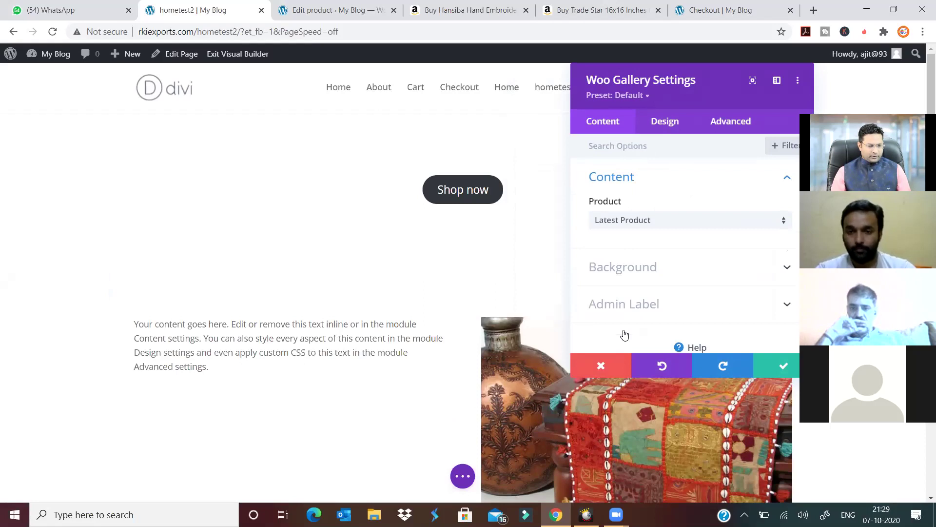
scroll(651, 252, down, 4)
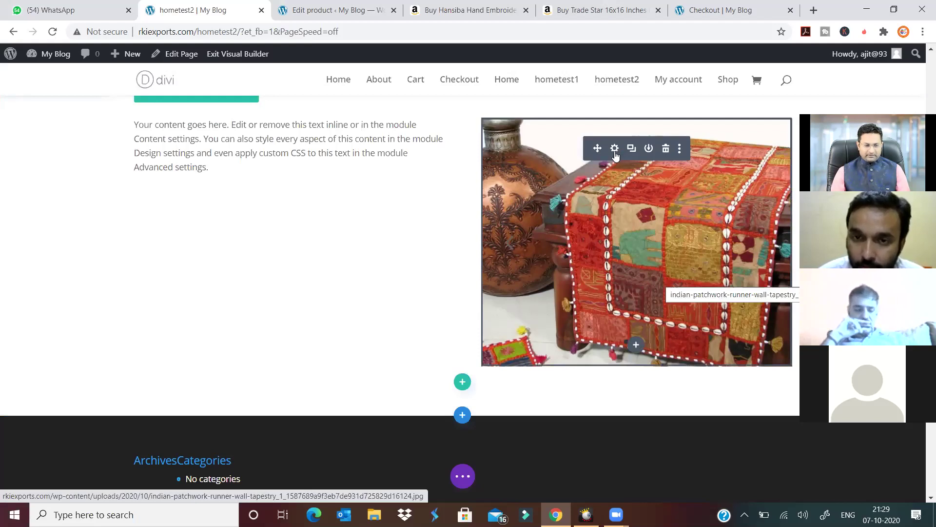
key(Delete)
- Insert a Woo Related Product module in the empty second column of the new row
click(637, 131)
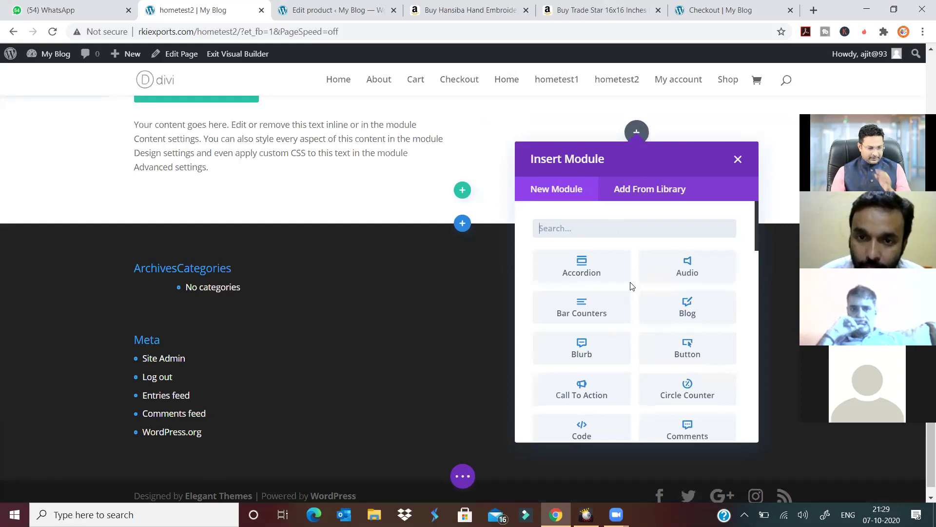
scroll(630, 286, down, 3)
scroll(689, 260, down, 1)
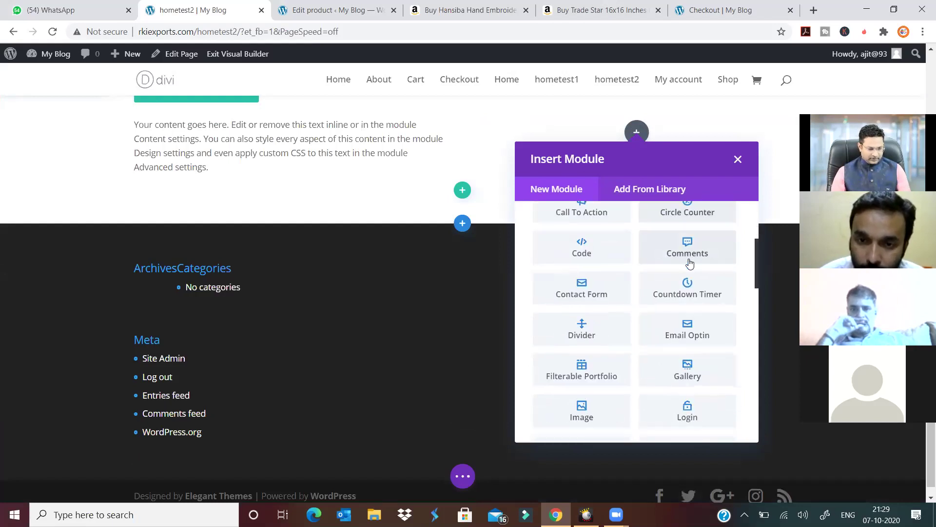
scroll(687, 282, down, 1)
scroll(688, 275, down, 2)
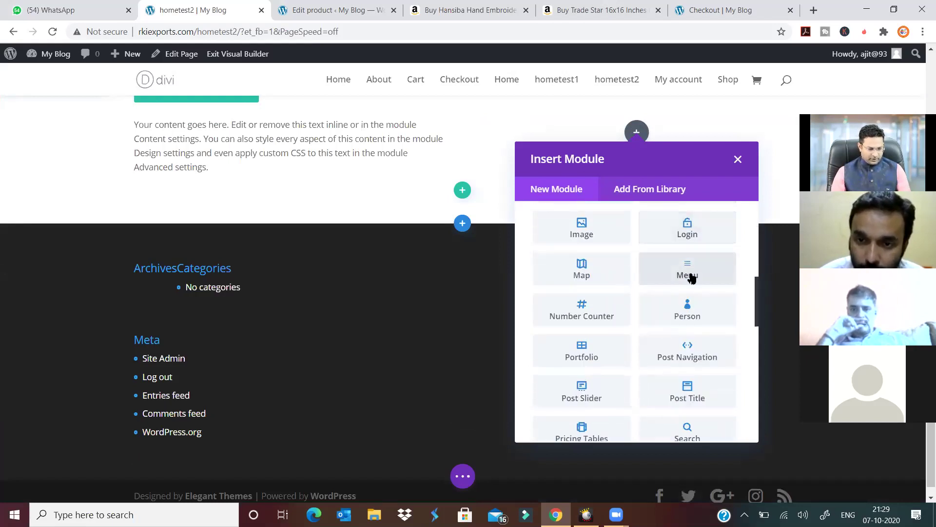
scroll(690, 274, down, 2)
scroll(685, 275, down, 2)
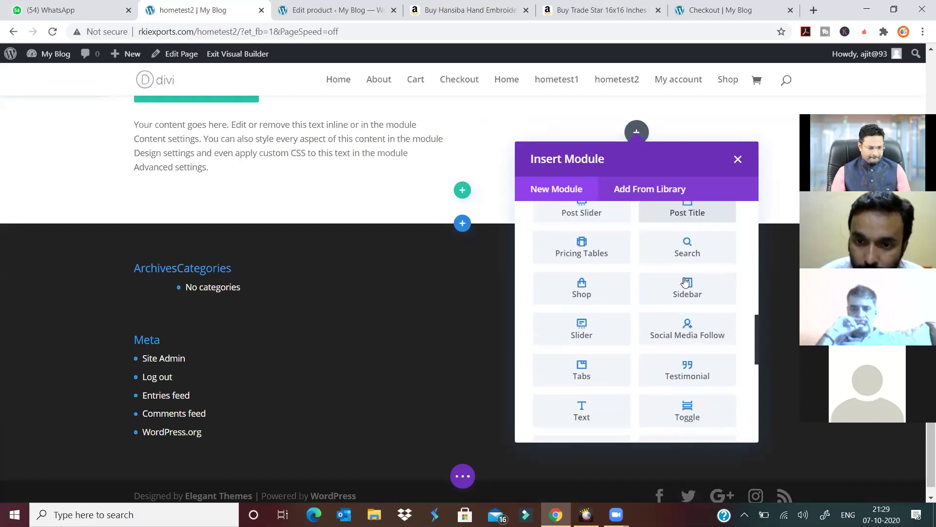
scroll(621, 288, up, 1)
scroll(620, 292, down, 4)
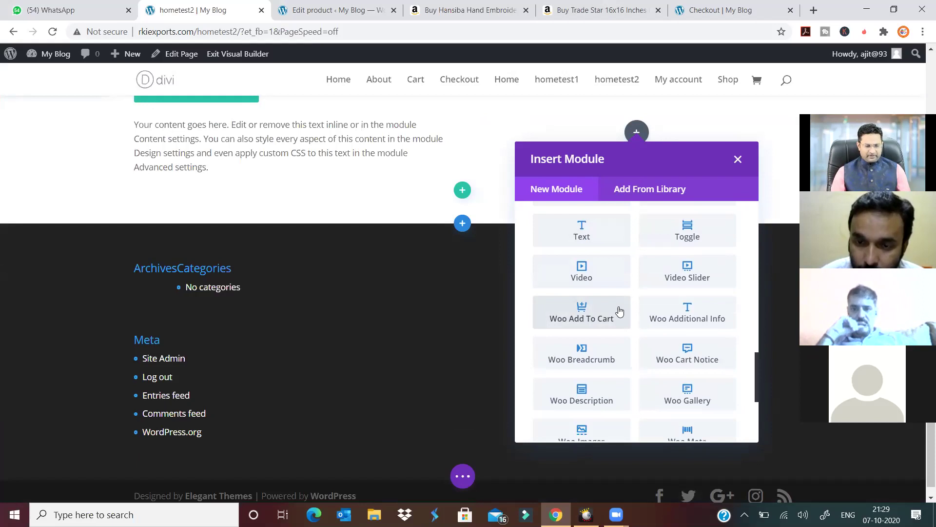
scroll(619, 312, down, 1)
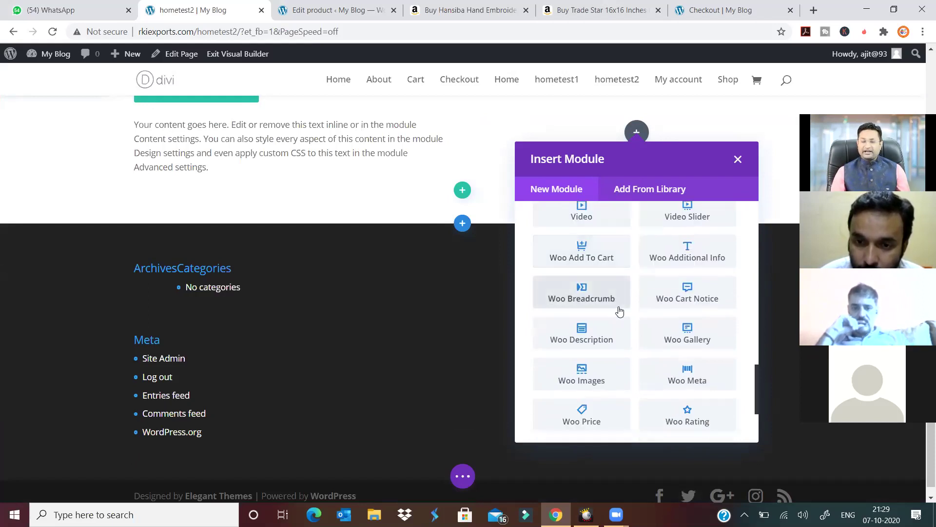
scroll(619, 311, down, 3)
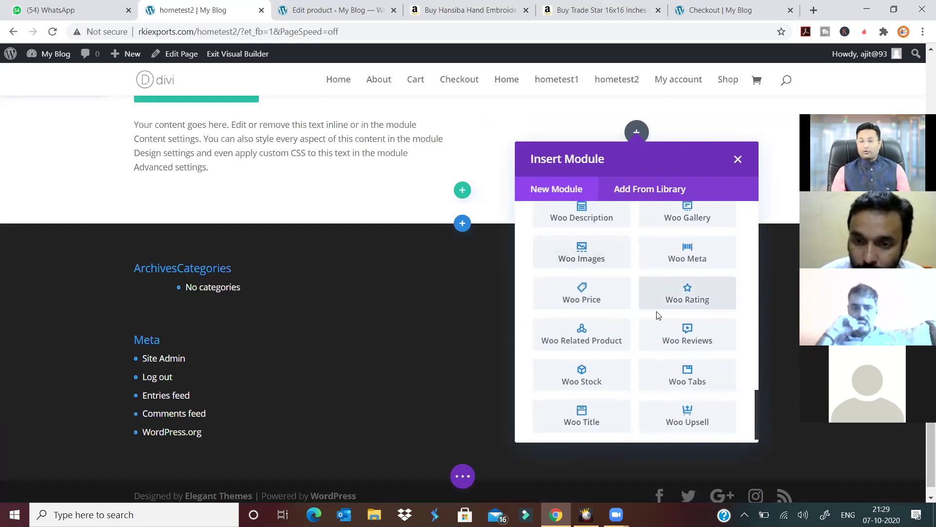
scroll(658, 315, down, 1)
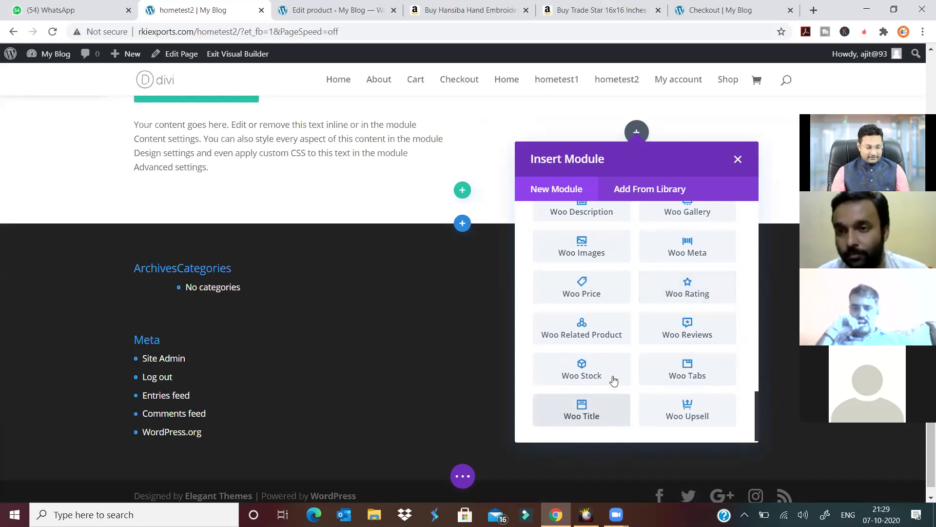
click(592, 329)
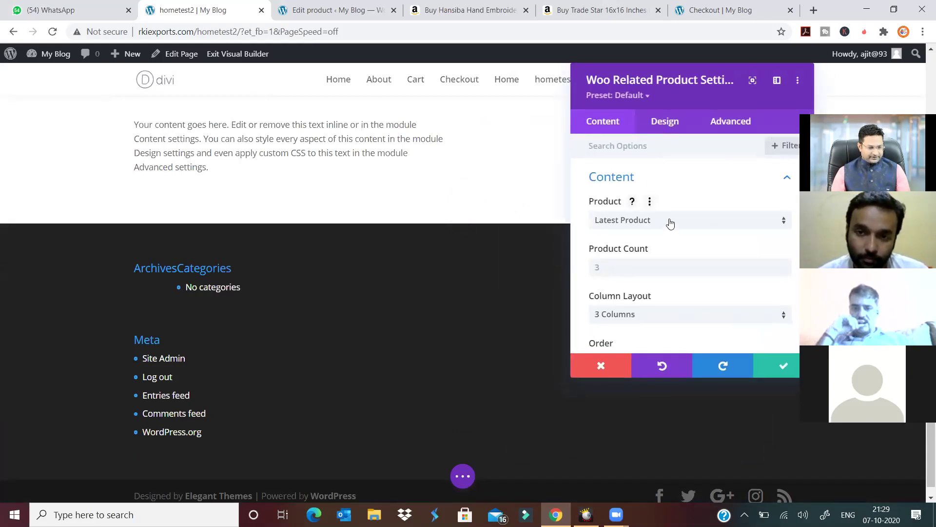
- Set the related product module to embroidery wall hanging, product count 1 and Sort by Menu Order, and move its settings window off the second column
click(670, 223)
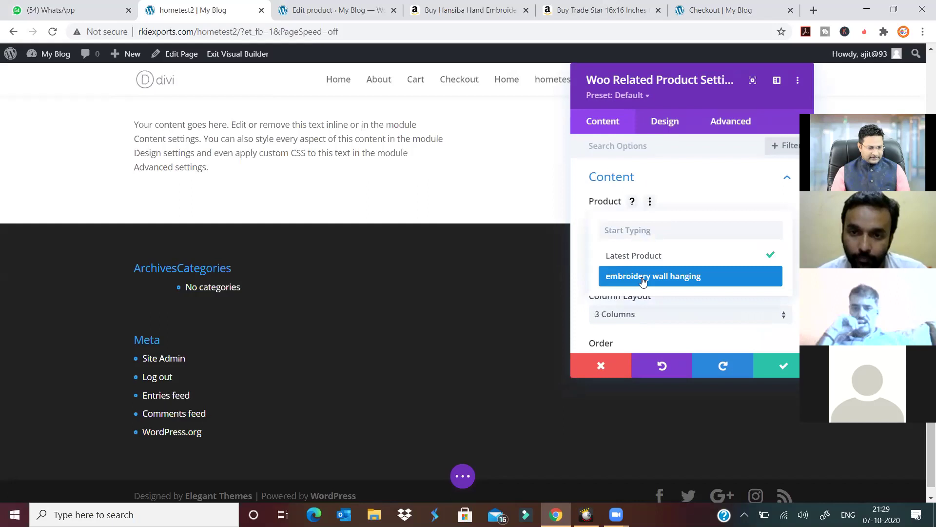
click(642, 276)
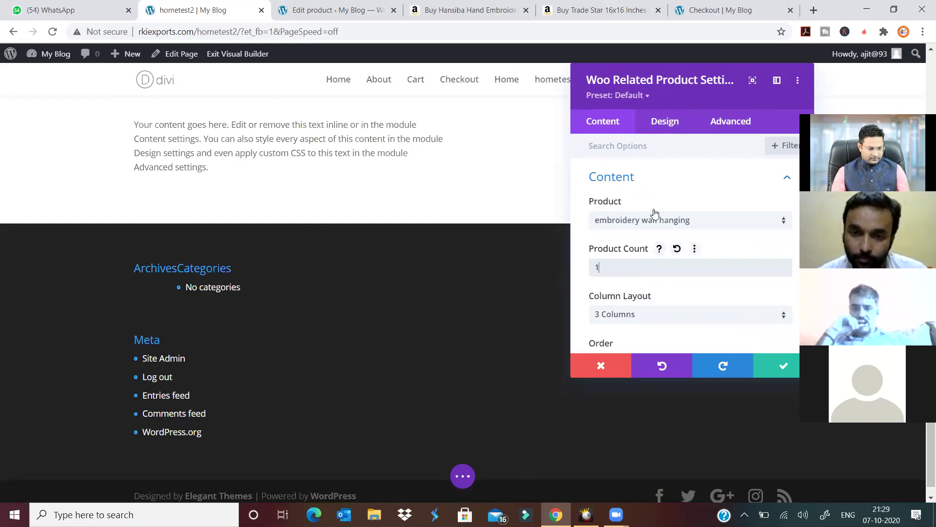
scroll(651, 215, down, 4)
click(672, 181)
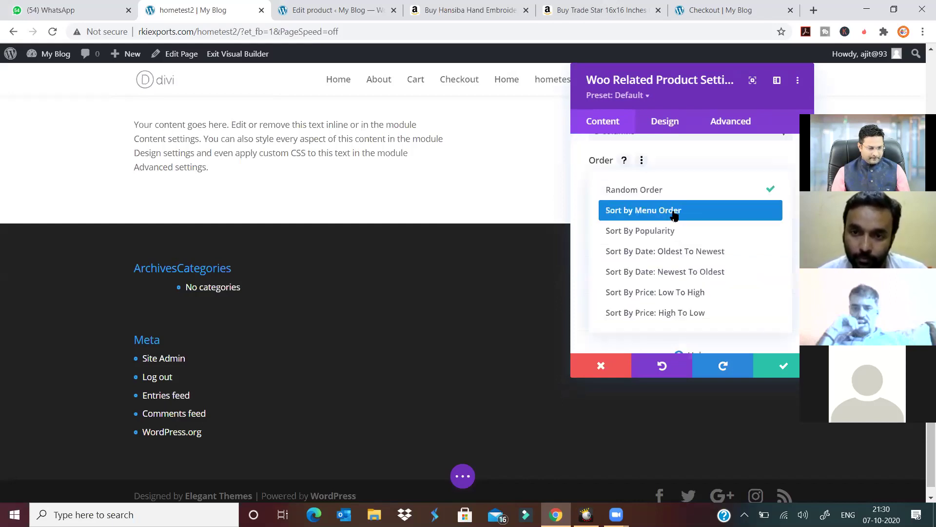
click(674, 213)
drag(724, 80, 154, 121)
- Examine the related product module's remaining content settings and its help videos, and close the help
scroll(139, 319, down, 3)
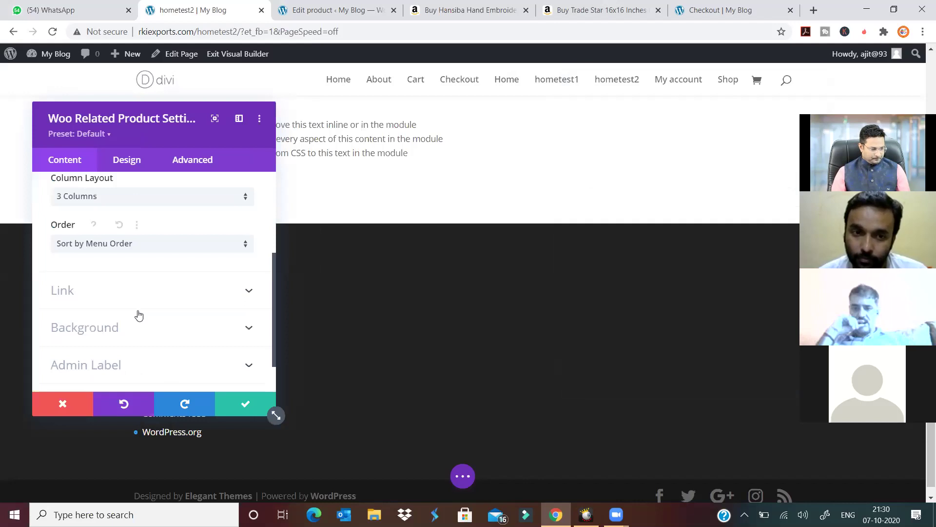
scroll(138, 315, down, 1)
click(141, 362)
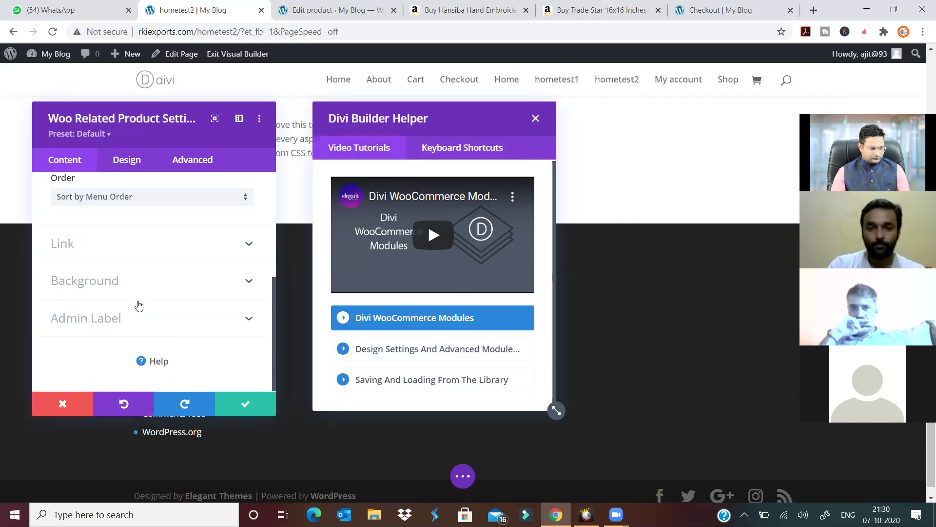
key(Escape)
scroll(139, 306, up, 5)
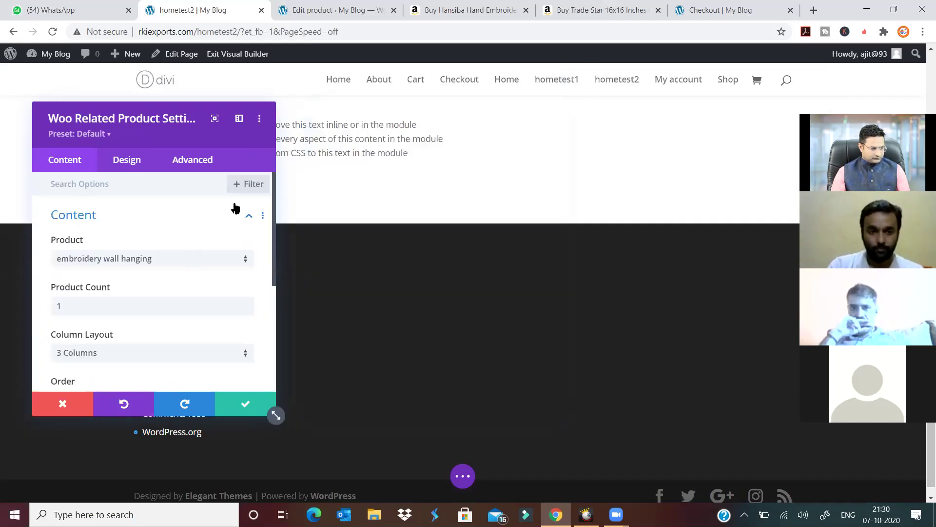
- Try Latest Product as the related product module's source, undo the last settings change, and discard the module's settings
click(248, 184)
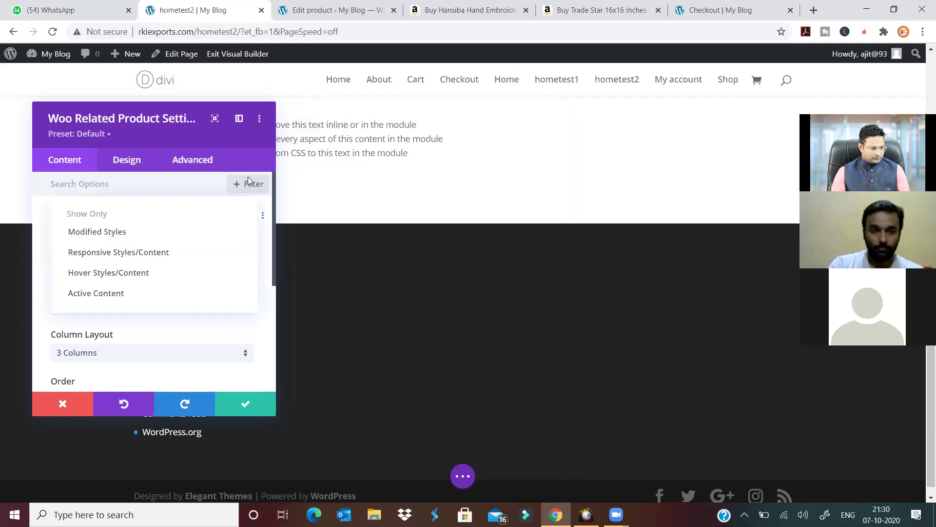
click(125, 236)
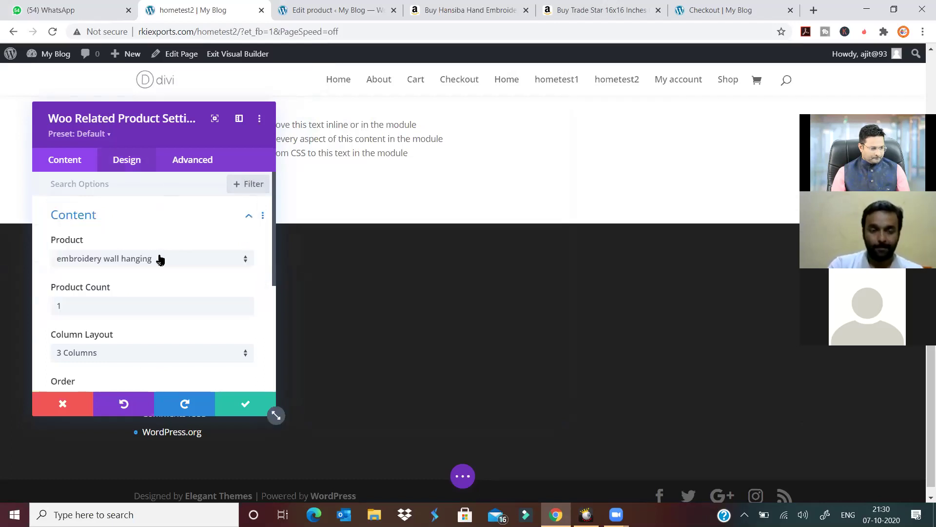
click(159, 260)
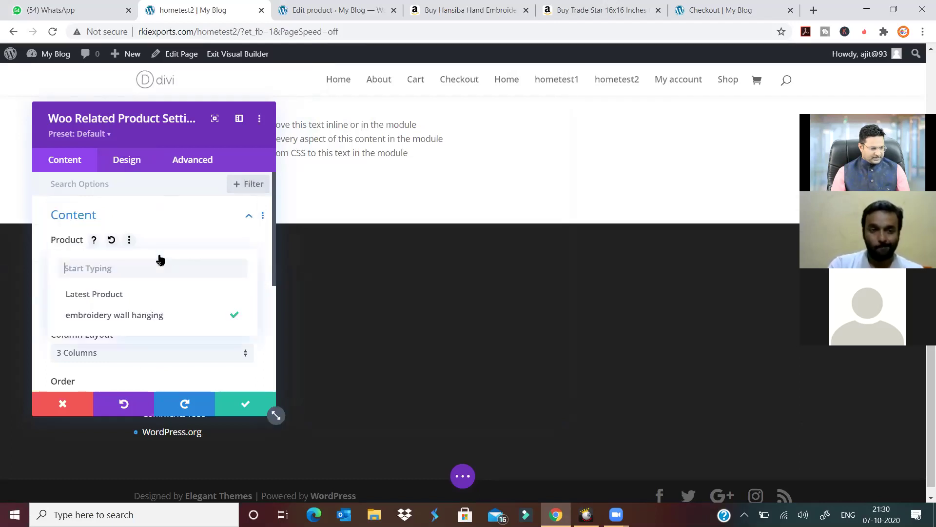
click(131, 315)
click(102, 273)
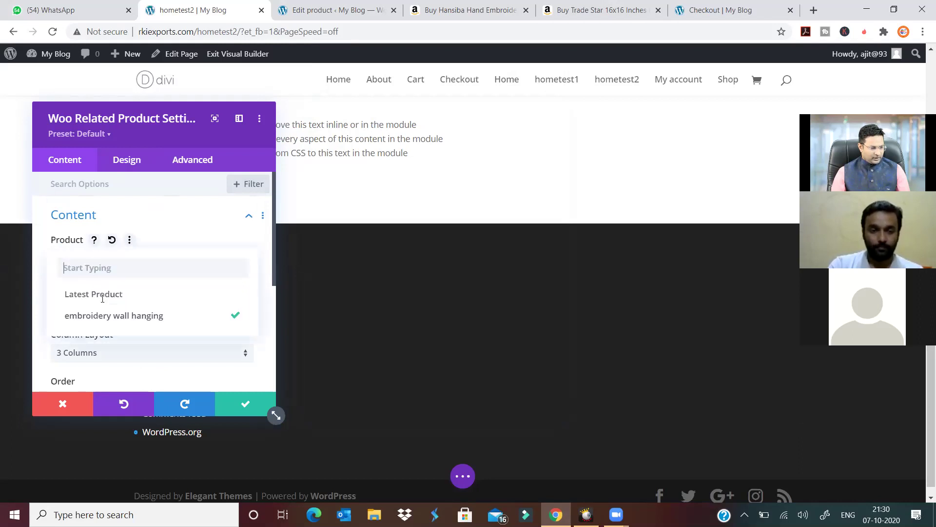
click(102, 295)
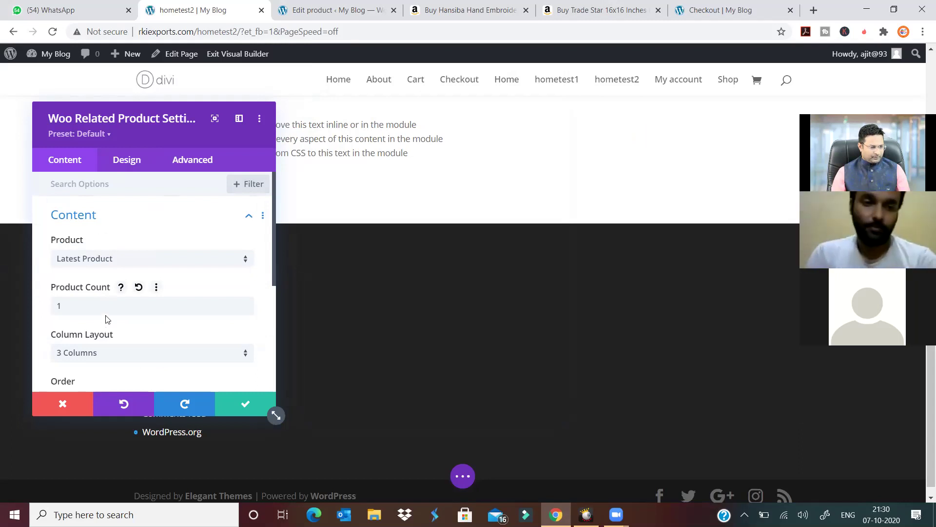
click(124, 403)
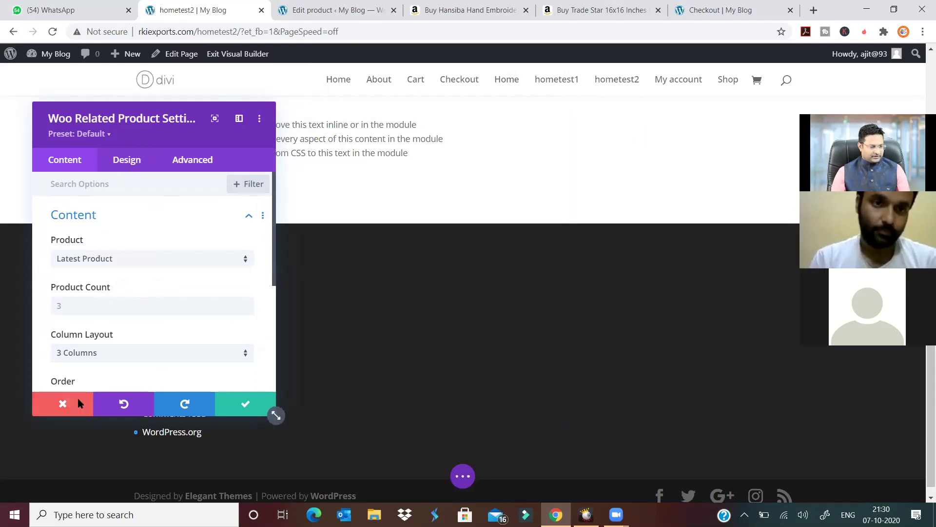
click(79, 403)
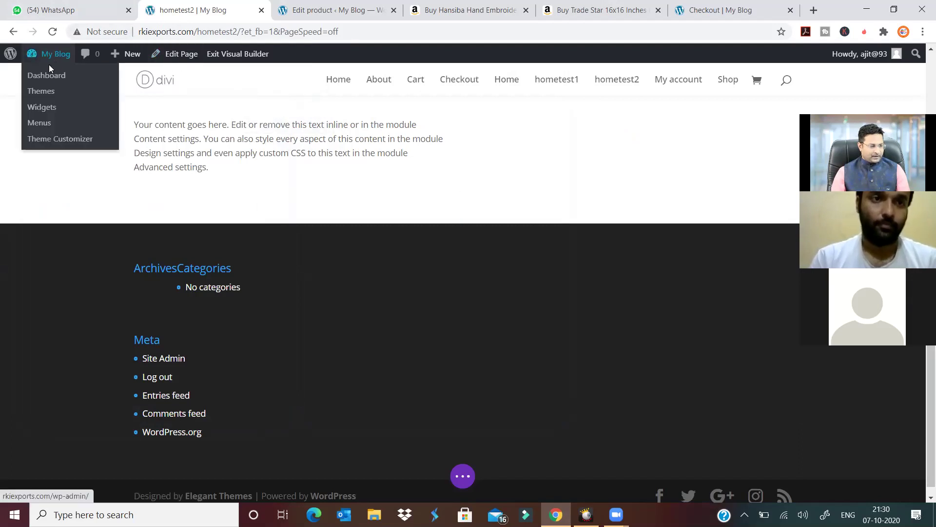
- Open the site's WordPress dashboard in a new browser tab and go to the Divi Support Center
right_click(46, 79)
click(68, 84)
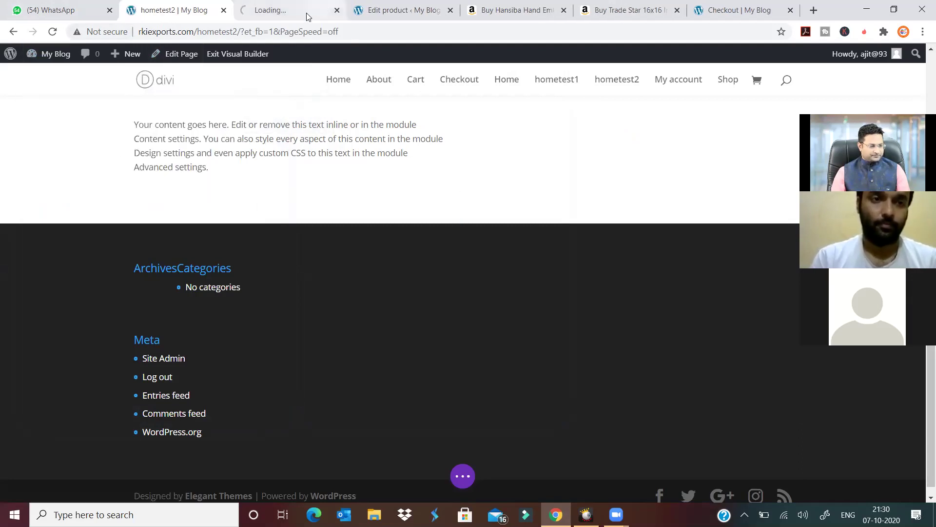
click(307, 15)
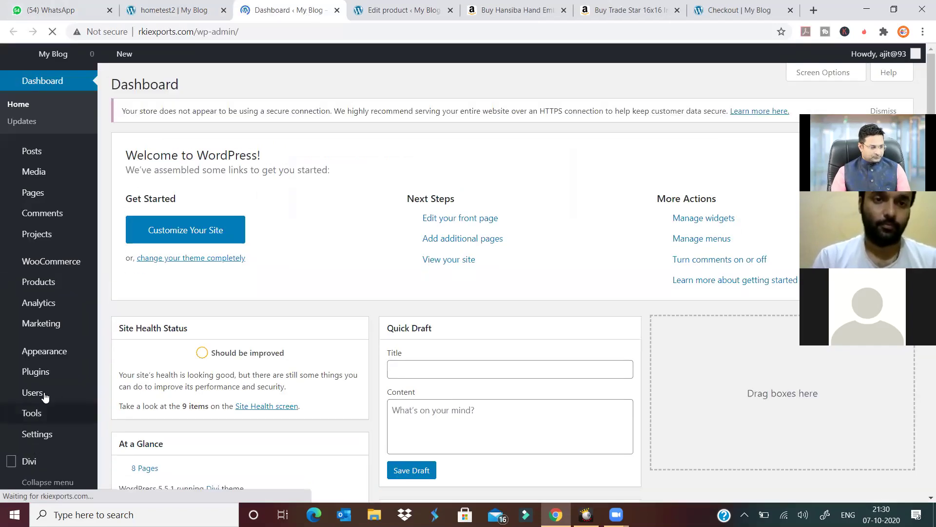
scroll(45, 397, down, 5)
scroll(29, 444, down, 1)
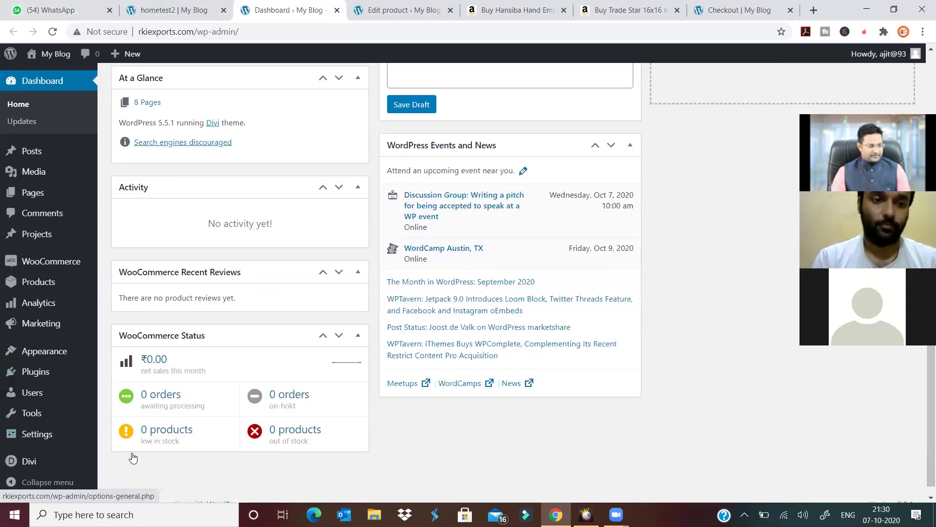
click(133, 455)
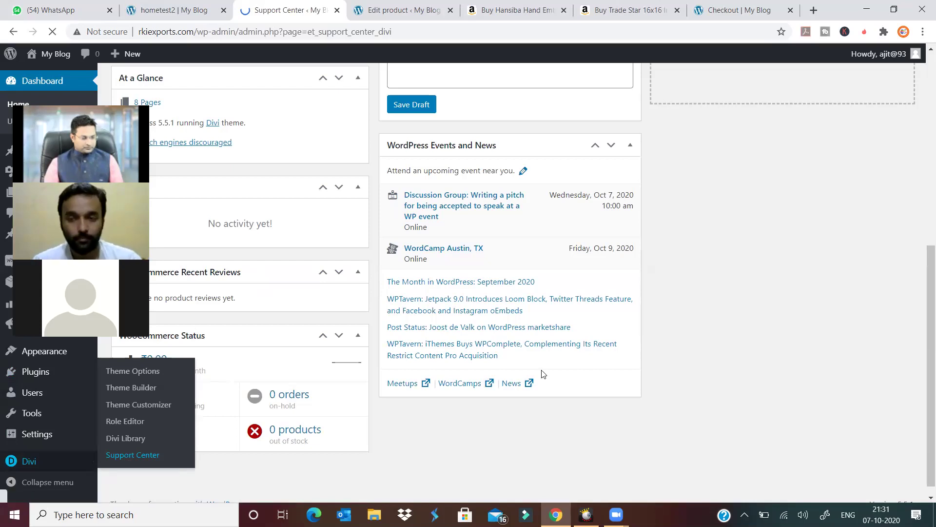
- Examine the Support Center's Elegant Themes Support, Divi Documentation & Help, Safe Mode and Logs sections
scroll(190, 382, down, 9)
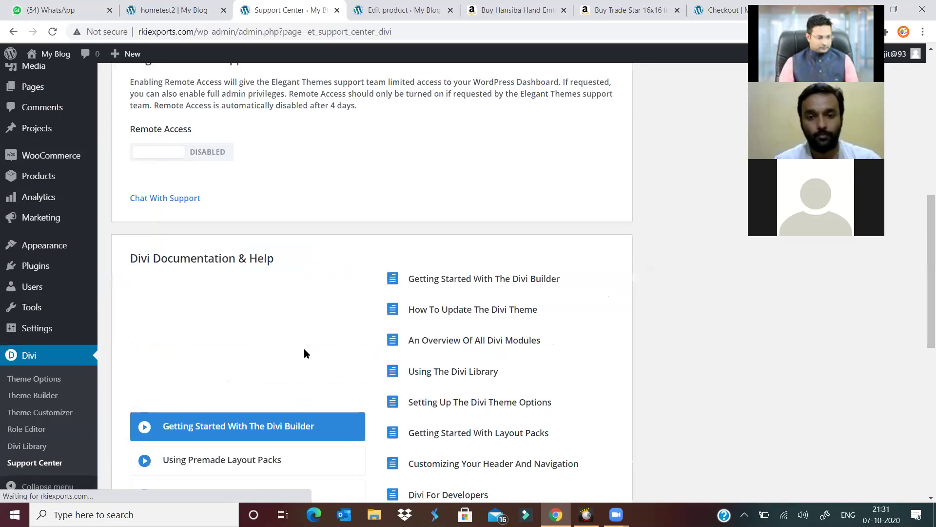
scroll(303, 349, down, 10)
scroll(213, 334, up, 5)
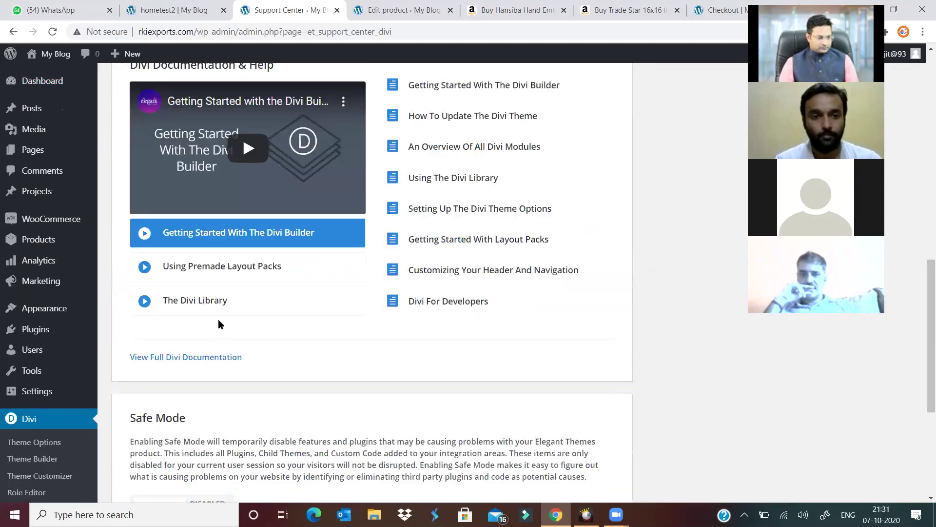
scroll(217, 322, up, 4)
scroll(282, 304, up, 3)
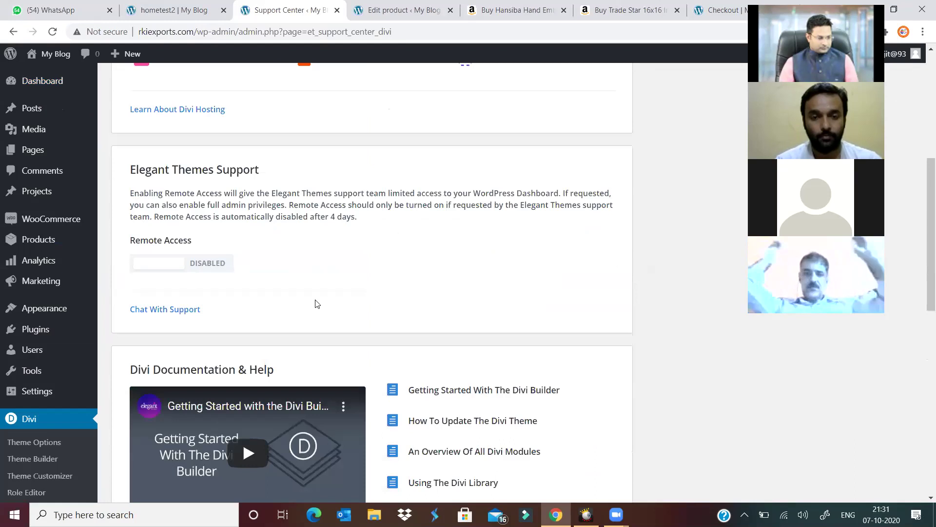
scroll(317, 305, down, 4)
scroll(363, 343, down, 2)
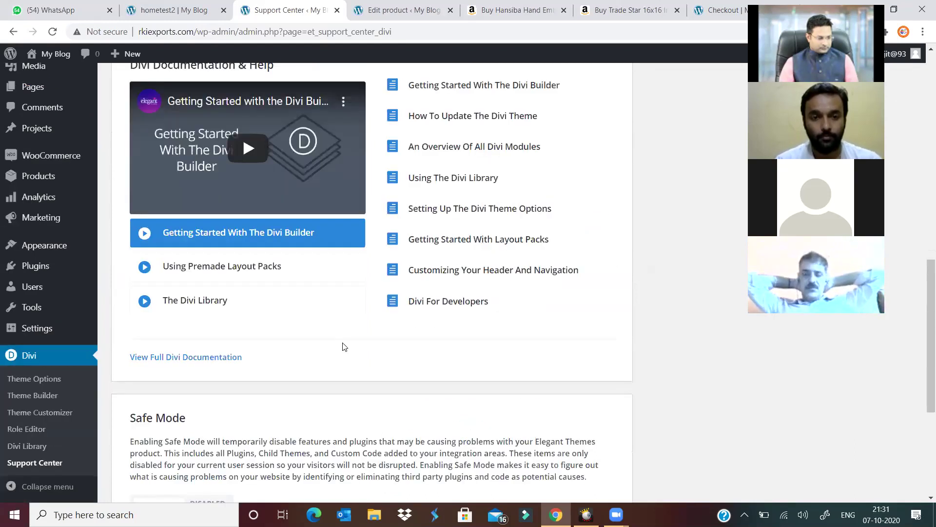
scroll(338, 347, down, 4)
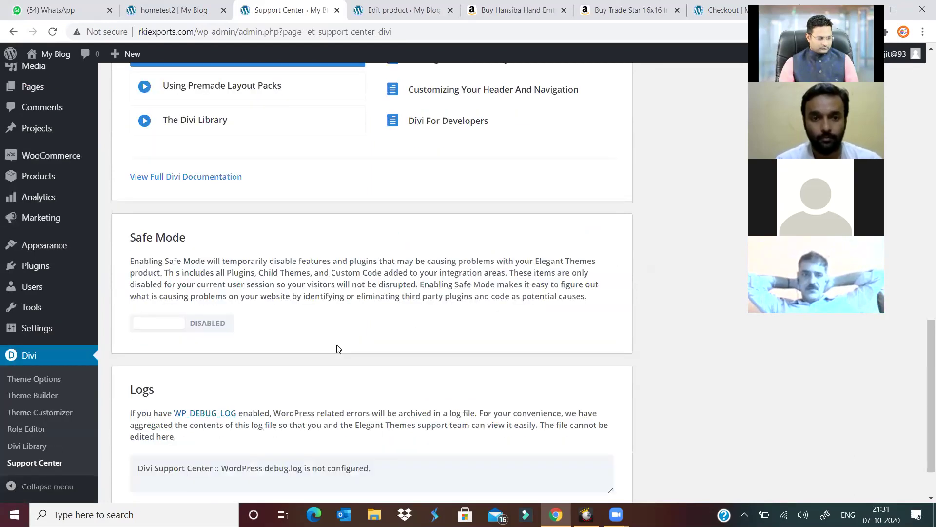
scroll(338, 345, up, 2)
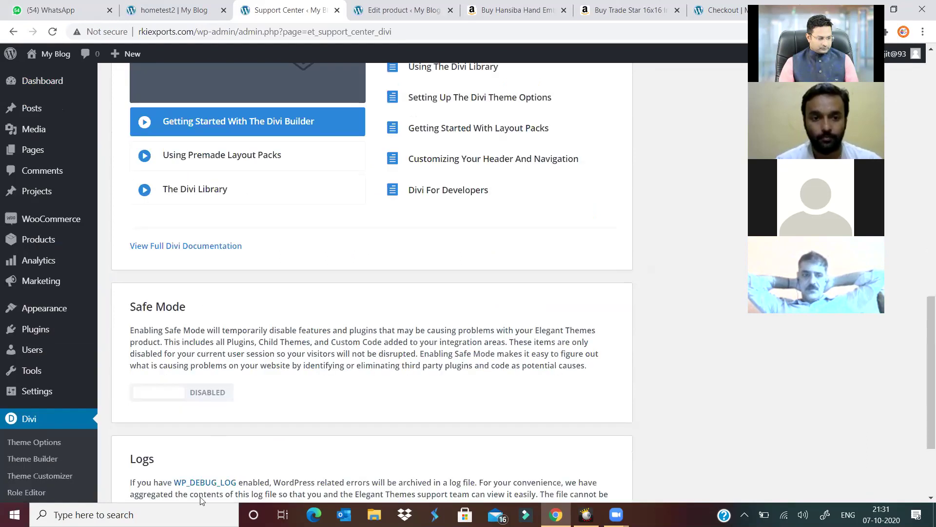
scroll(220, 436, up, 4)
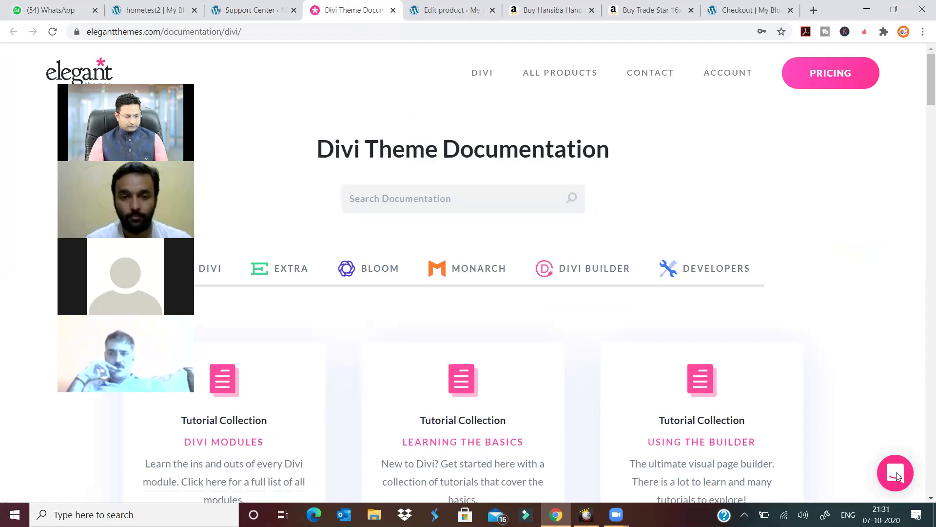
- Start a support conversation in the Elegant Themes chat, send the message "Hi", and return to the chat's home view
click(897, 472)
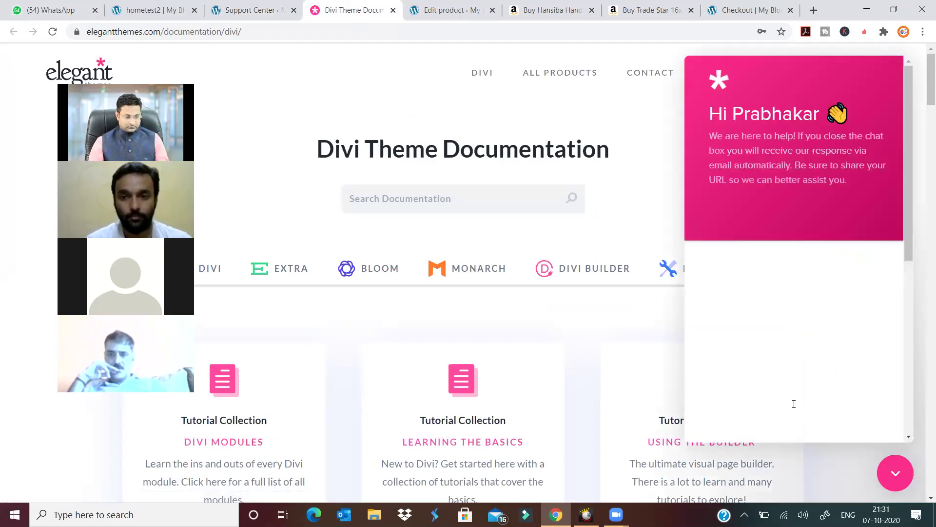
click(775, 407)
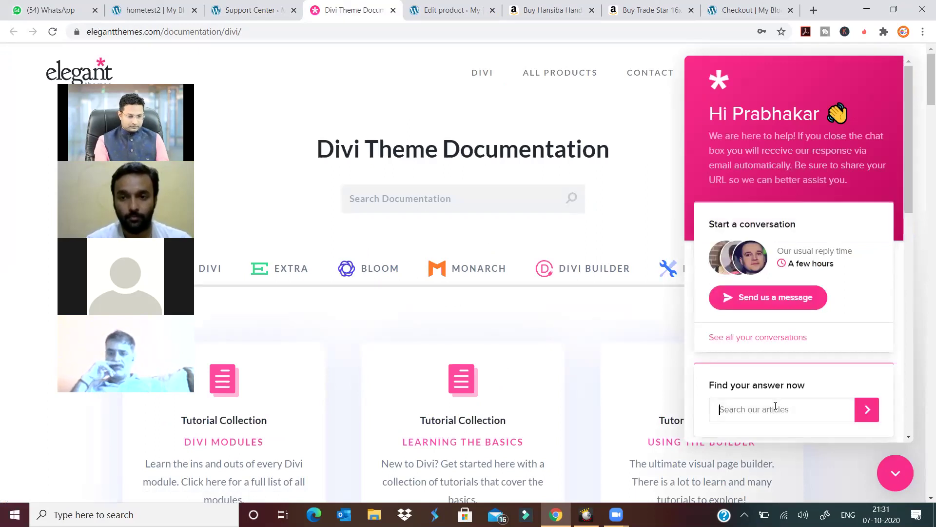
click(785, 296)
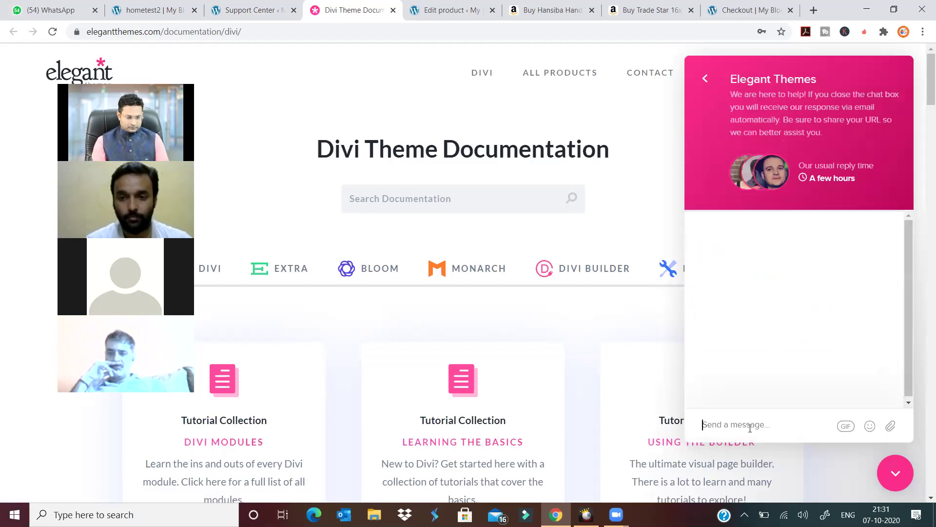
text(Hi)
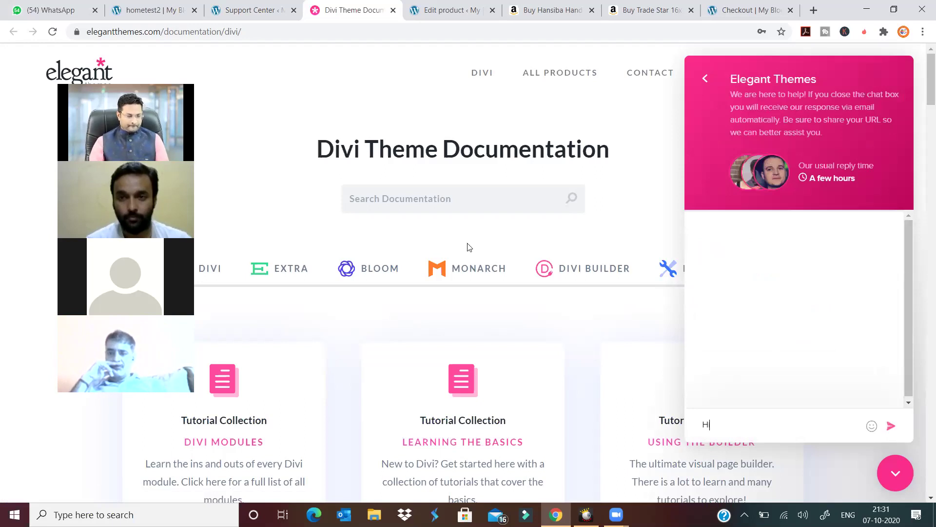
key(Return)
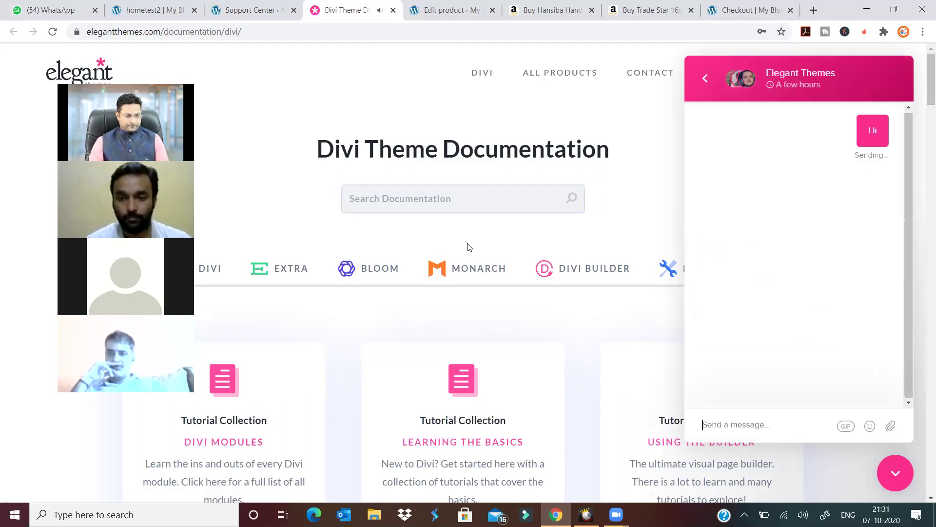
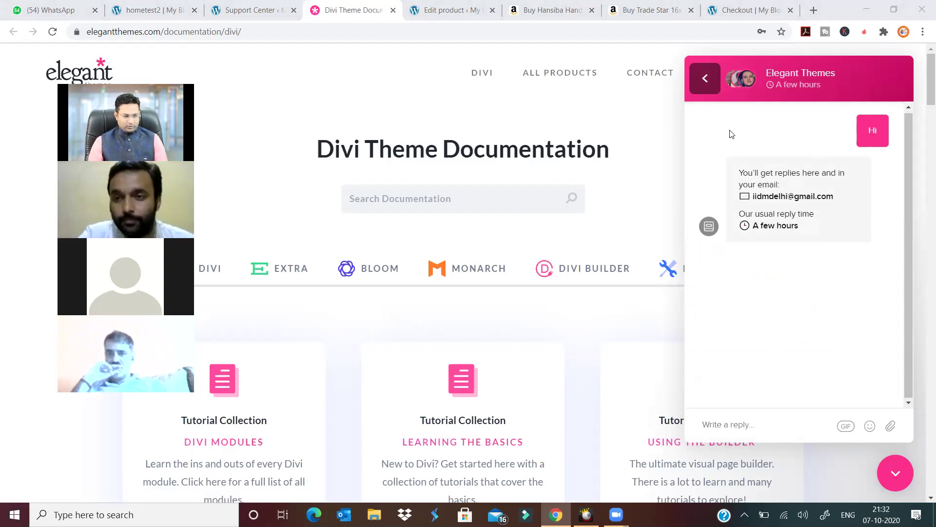
click(705, 82)
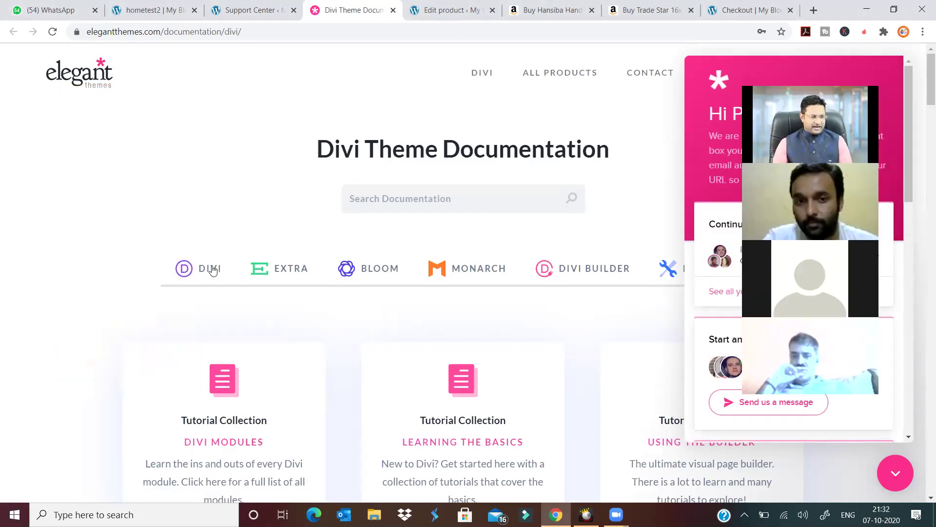
- Return to the hometest2 page, insert a Woo Gallery module in the text row's empty second column, and open its Image design settings
click(246, 10)
click(145, 12)
scroll(502, 190, up, 1)
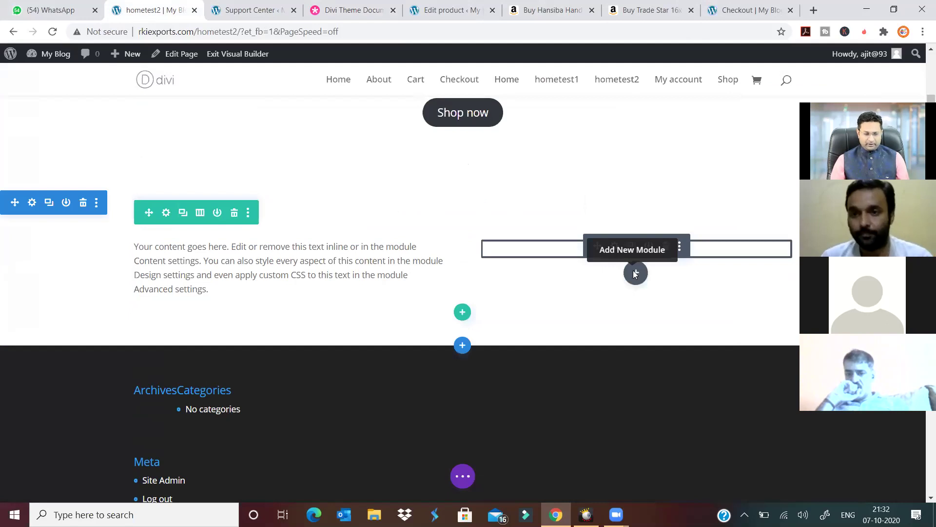
click(636, 273)
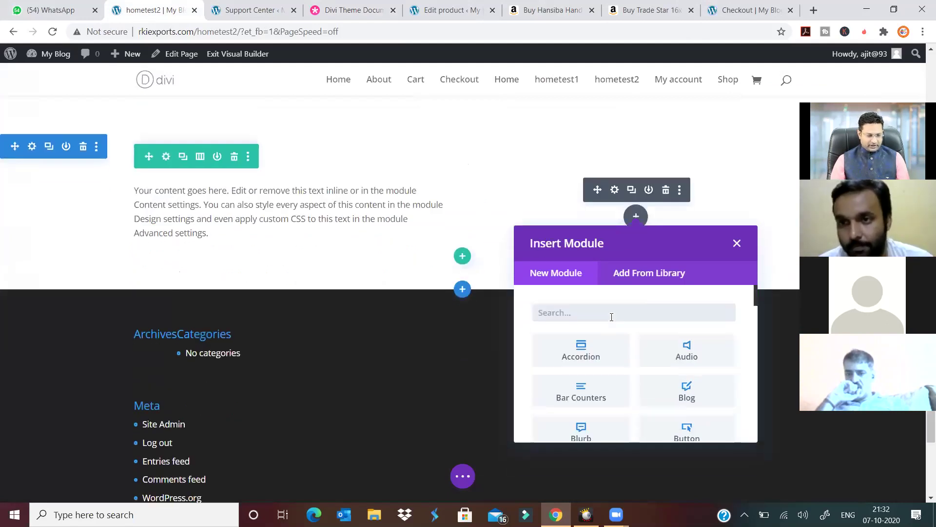
scroll(641, 349, down, 2)
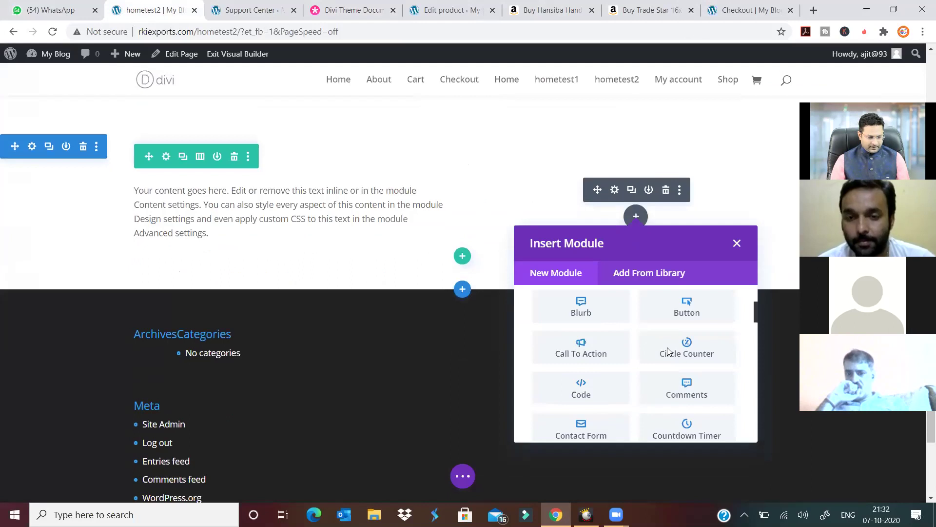
scroll(668, 351, down, 1)
scroll(672, 352, down, 3)
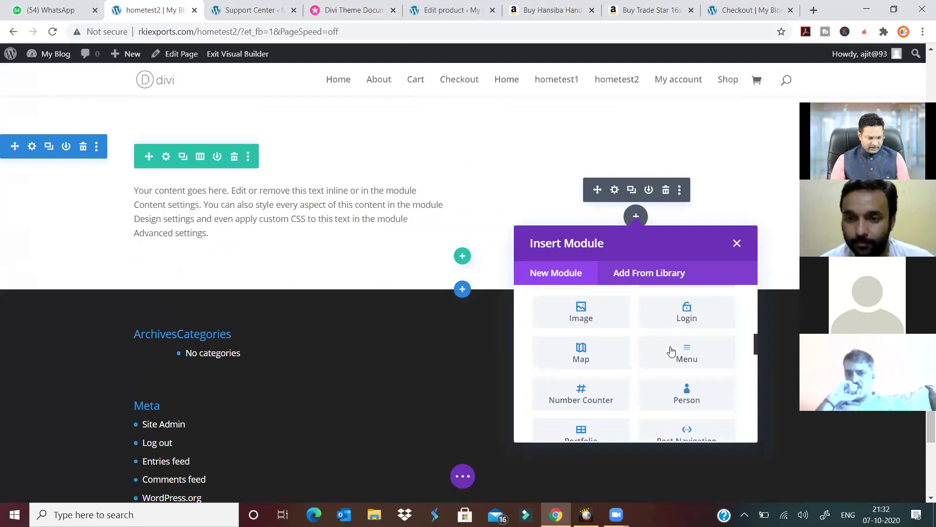
scroll(671, 351, down, 1)
scroll(647, 357, down, 1)
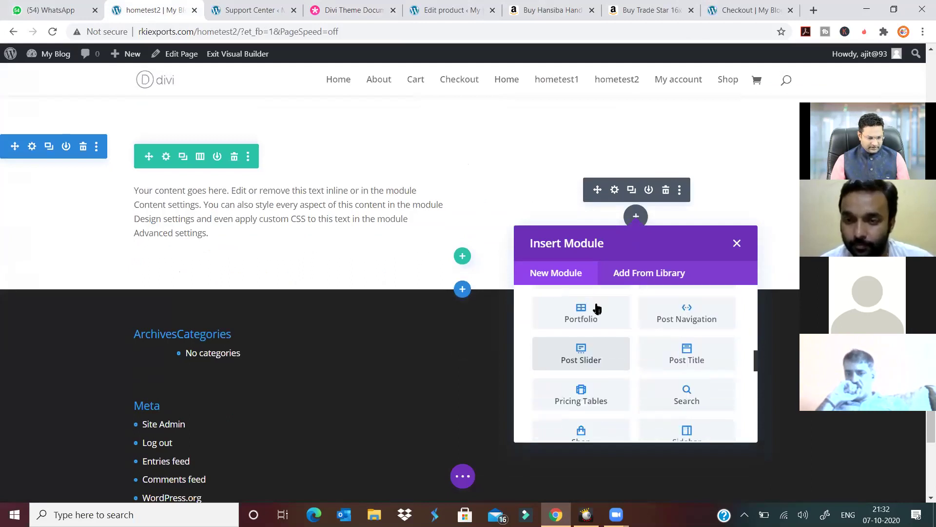
scroll(598, 310, down, 2)
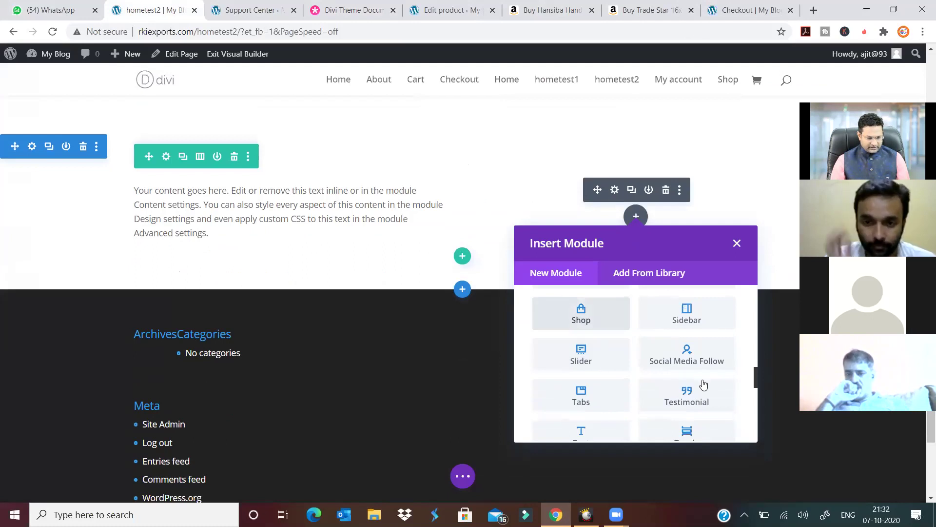
scroll(703, 383, down, 1)
scroll(699, 375, down, 3)
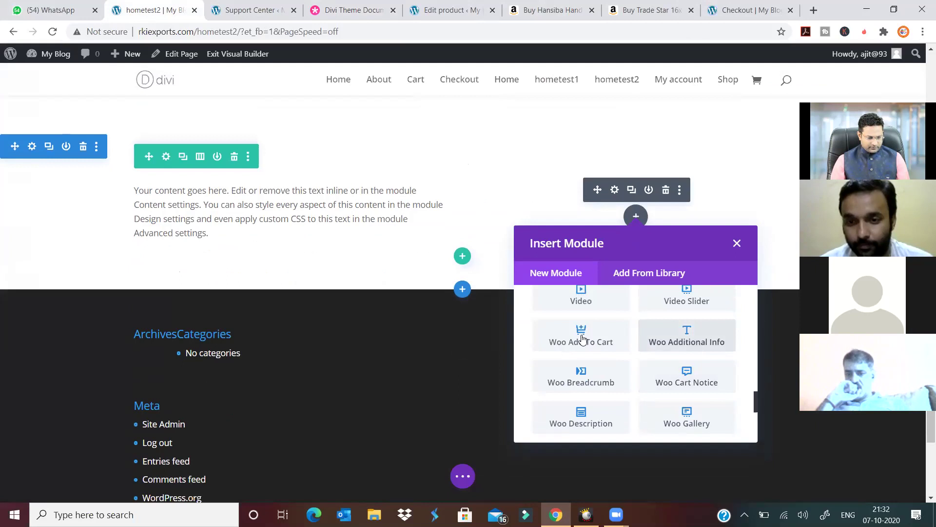
scroll(608, 383, down, 1)
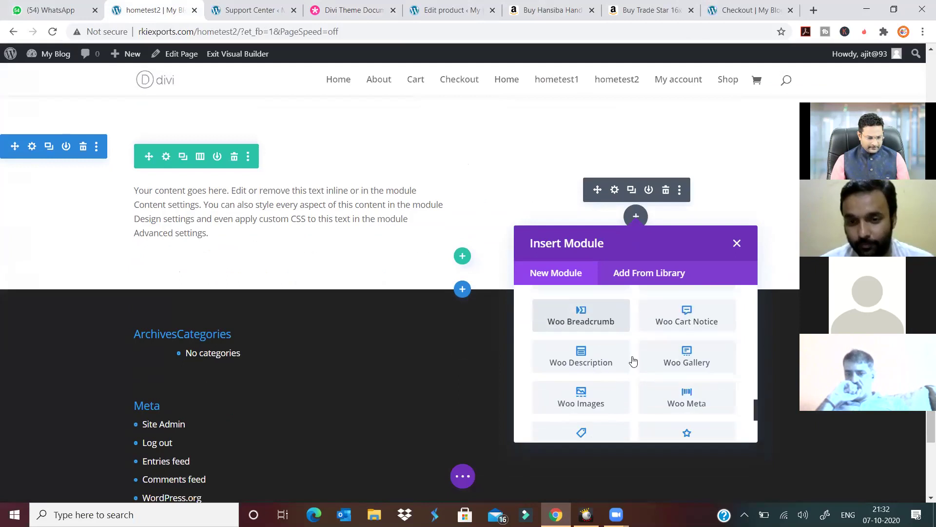
click(683, 359)
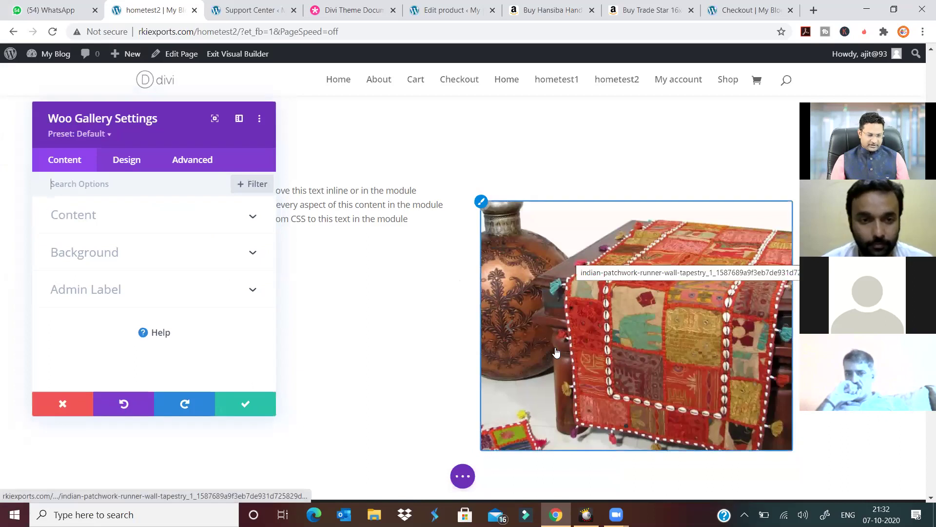
click(482, 202)
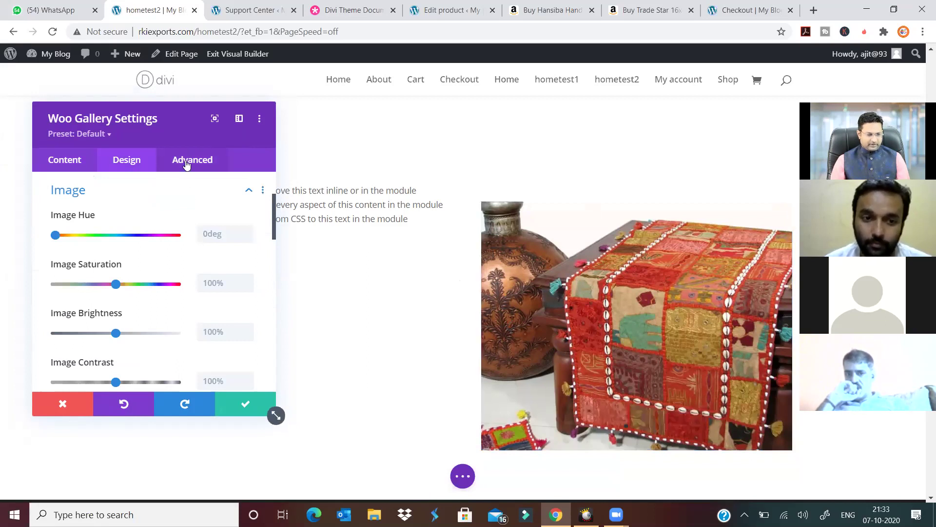
- Show the Woo Gallery module's content settings and close the module settings without saving
click(84, 161)
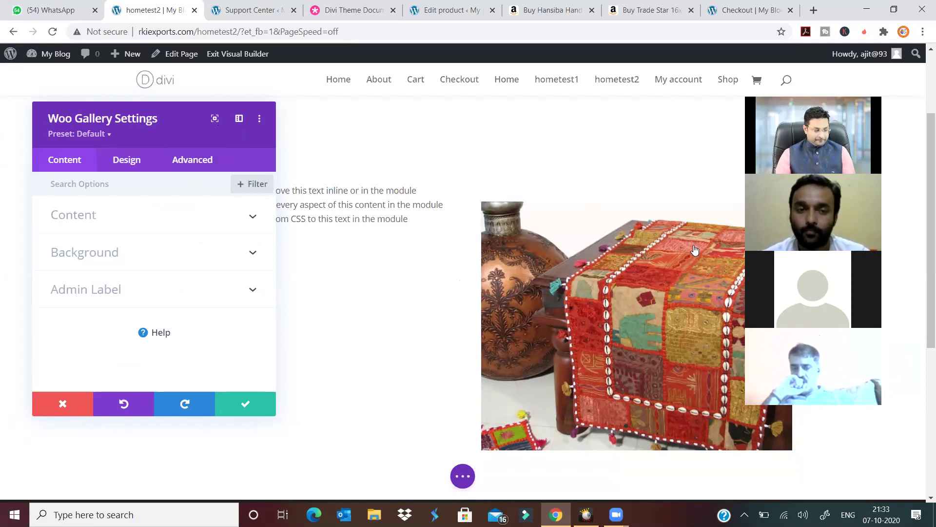
click(63, 409)
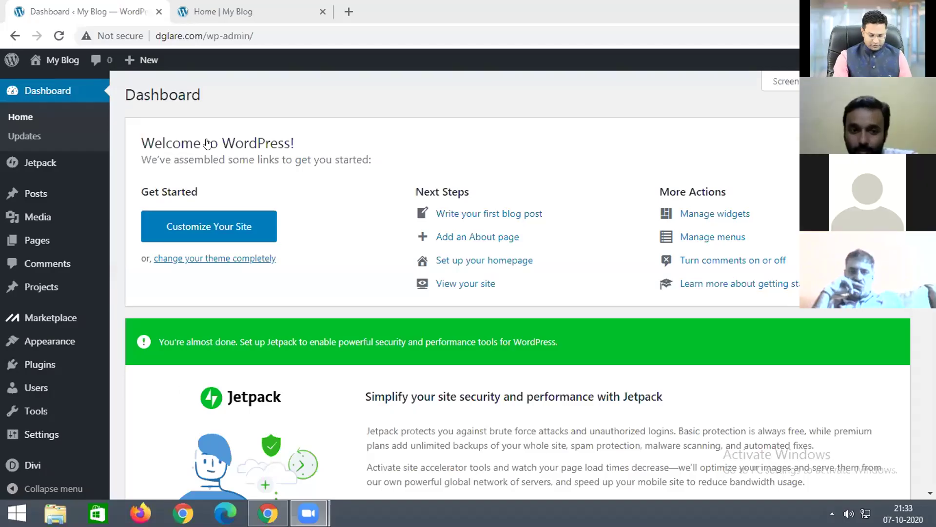
- Review the dglare.com Home page from its welcome banner to the social media marketing section, and open the WordPress About page
click(193, 7)
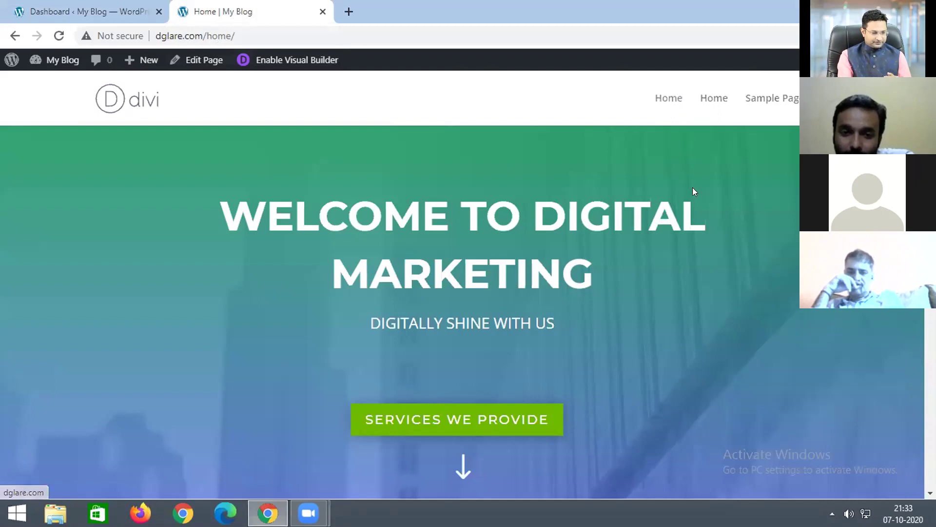
scroll(693, 188, down, 7)
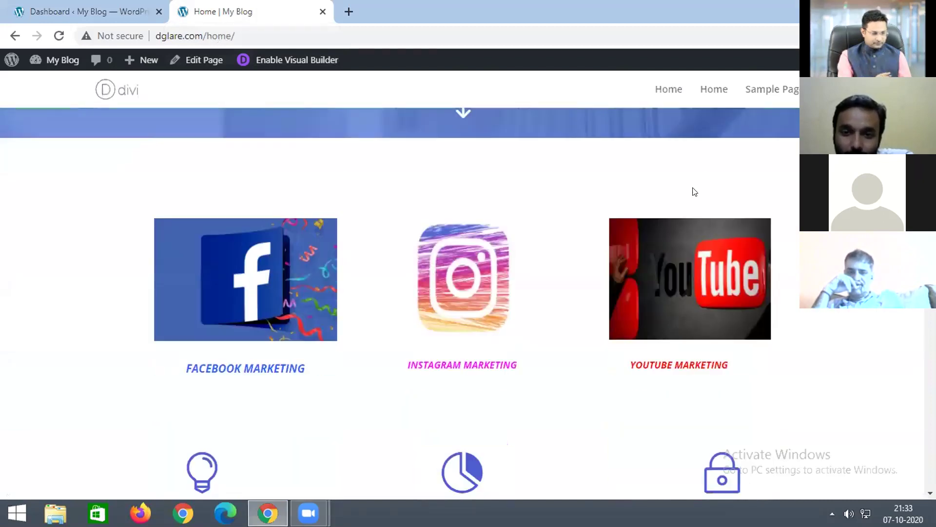
scroll(791, 257, up, 7)
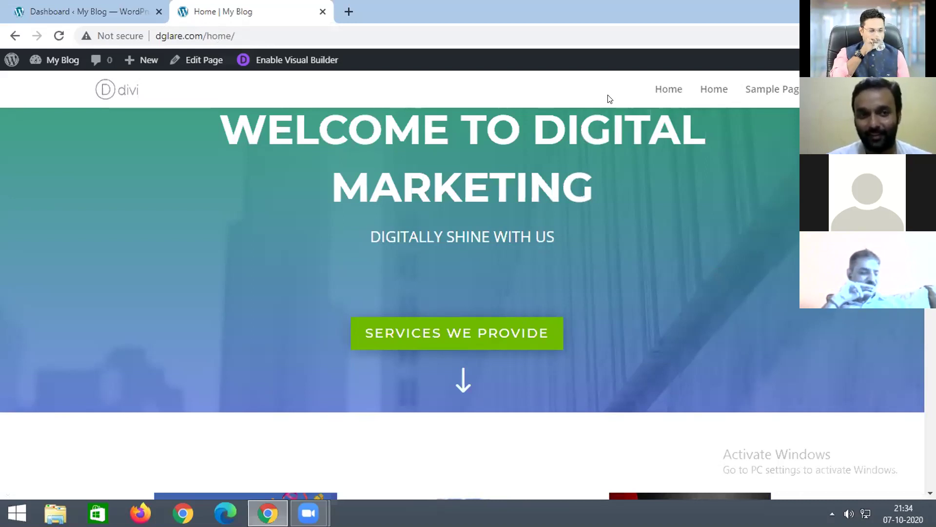
click(10, 60)
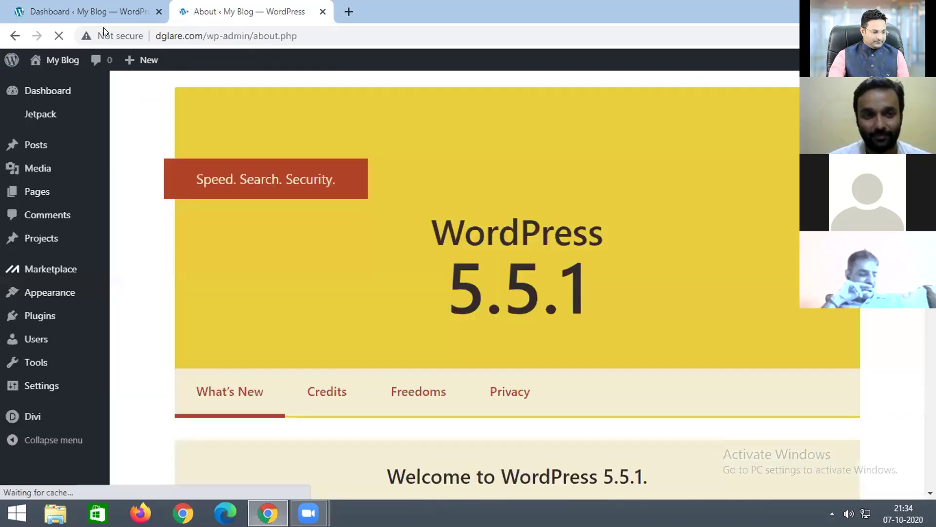
- Return to the dglare.com dashboard, open the site's menu management and create a menu named MyDivi
click(70, 8)
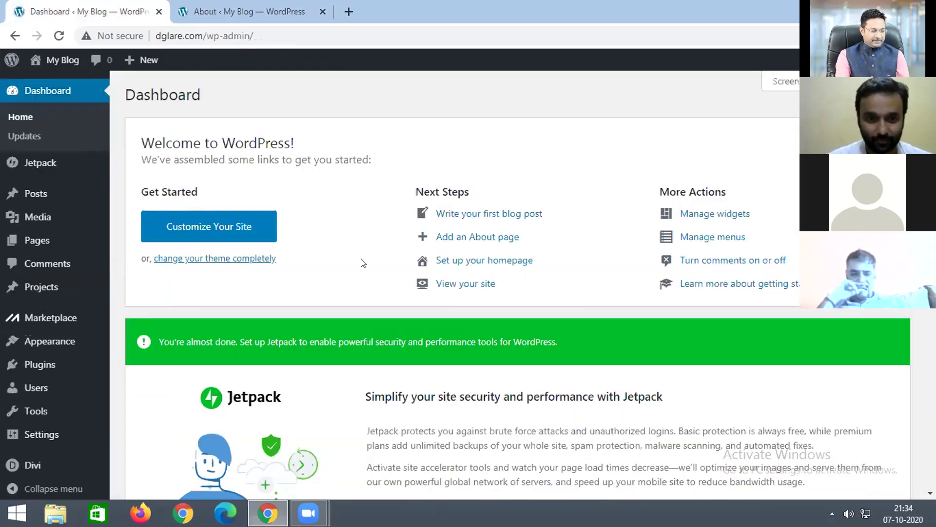
click(128, 395)
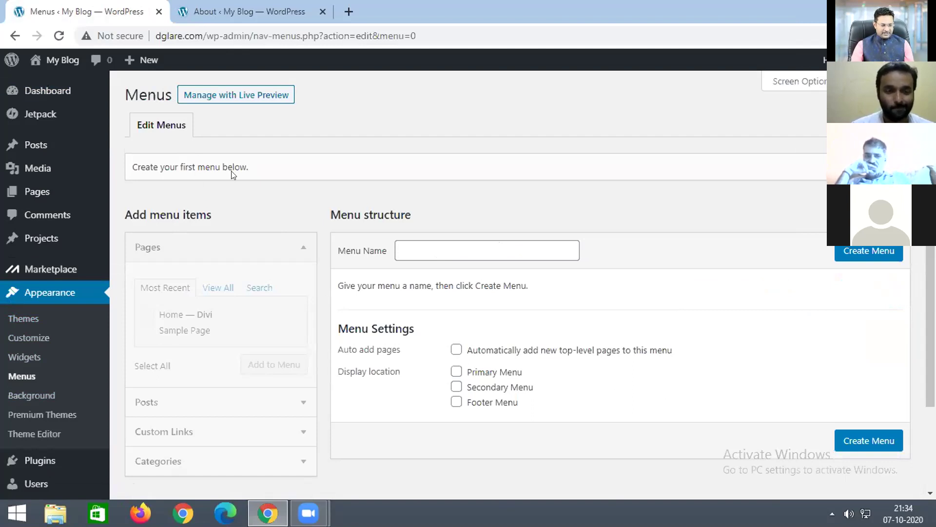
click(403, 251)
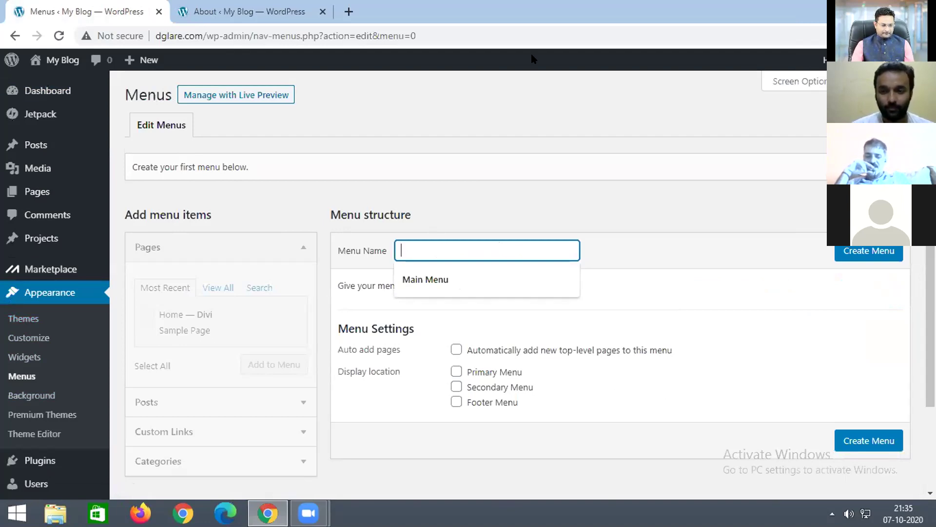
text(MyDIvi)
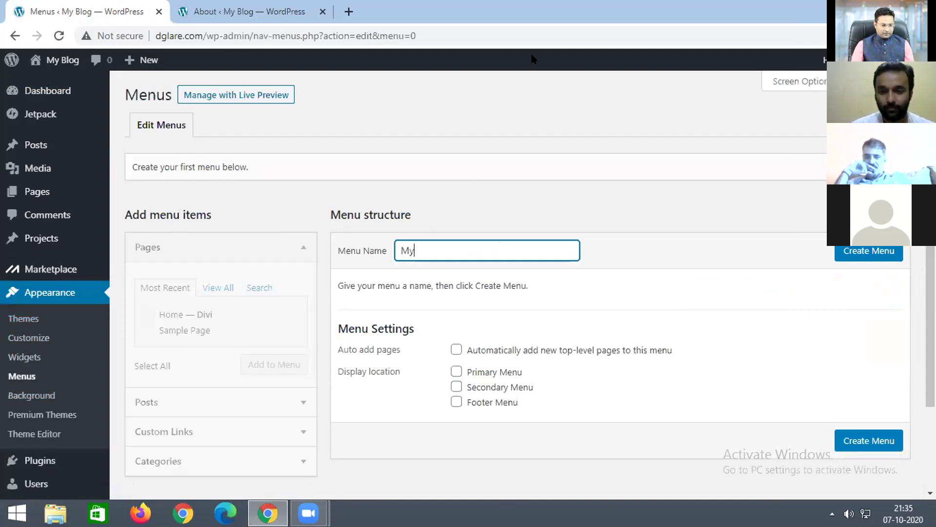
key(Left)
key(Left)
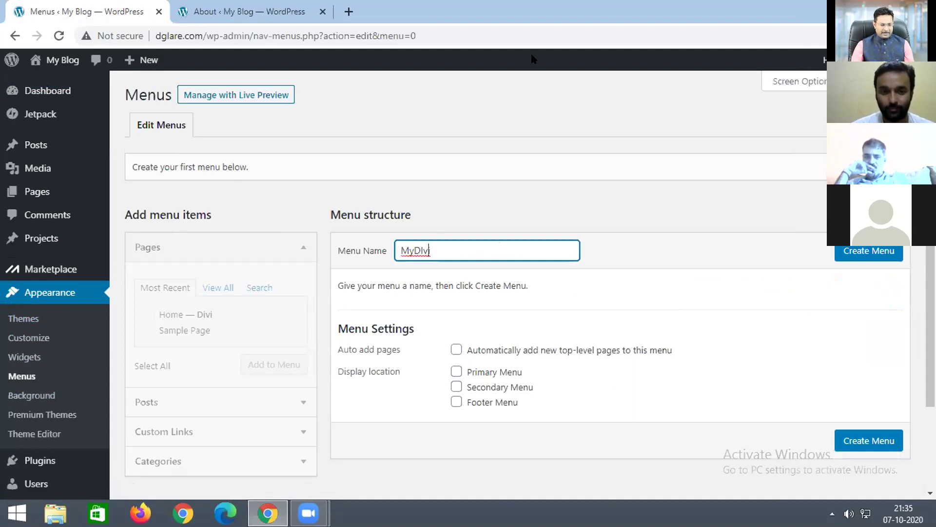
key(BackSpace)
text(i)
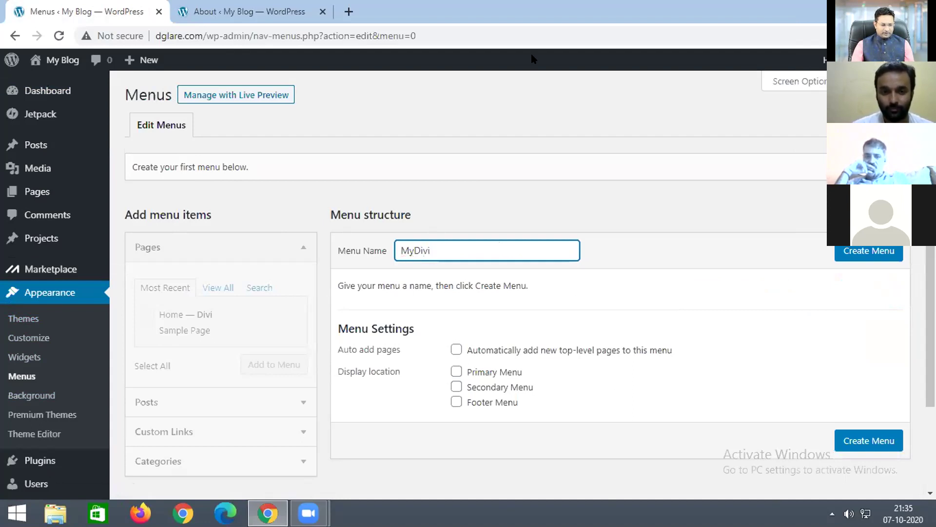
click(473, 296)
scroll(473, 295, down, 3)
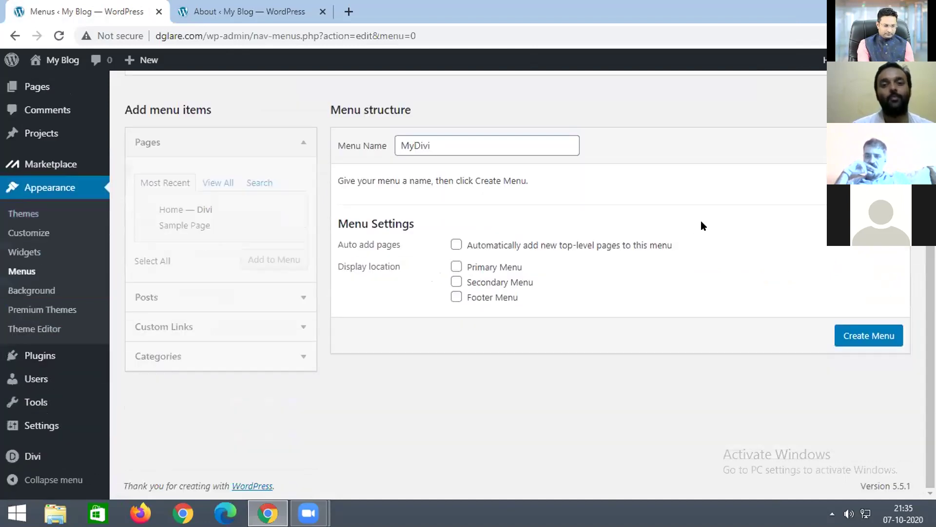
key(Return)
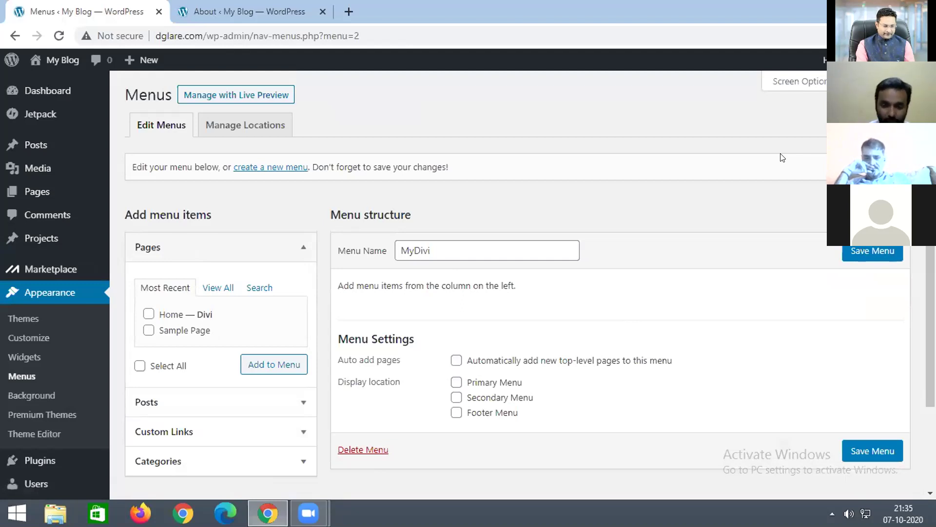
- Assign the MyDivi menu to the Primary Menu location, add the Home page to it and save the menu
click(457, 382)
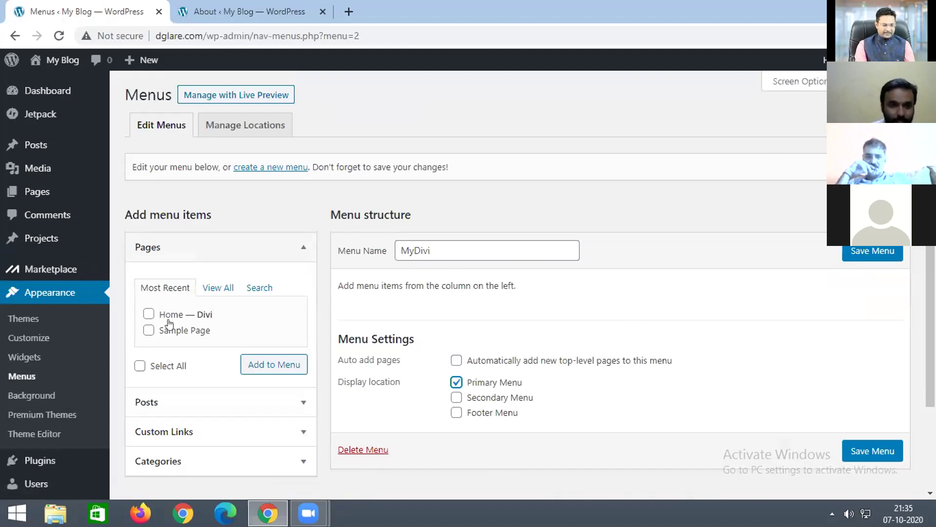
click(146, 313)
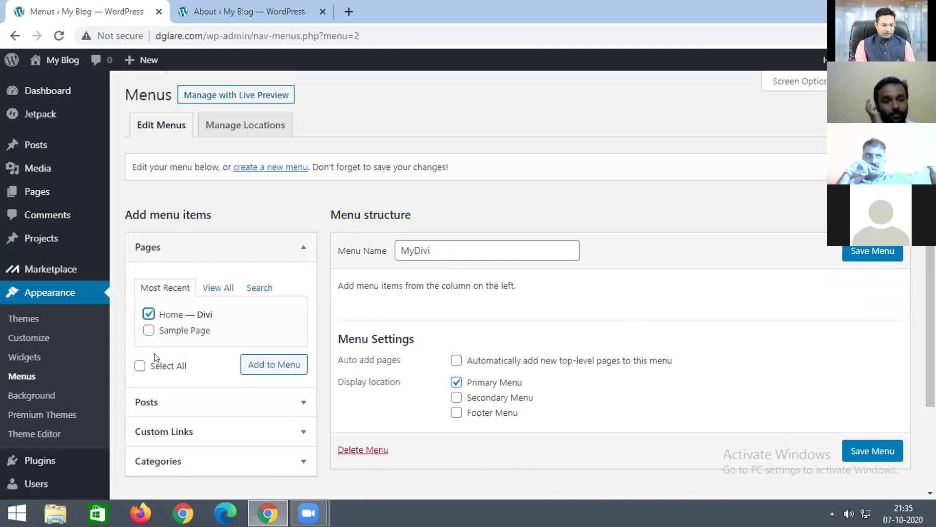
click(258, 366)
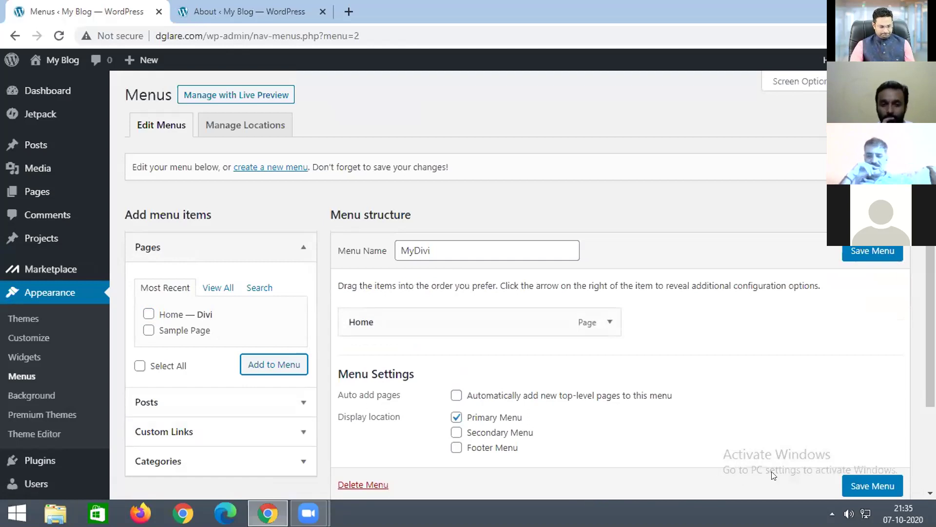
click(863, 487)
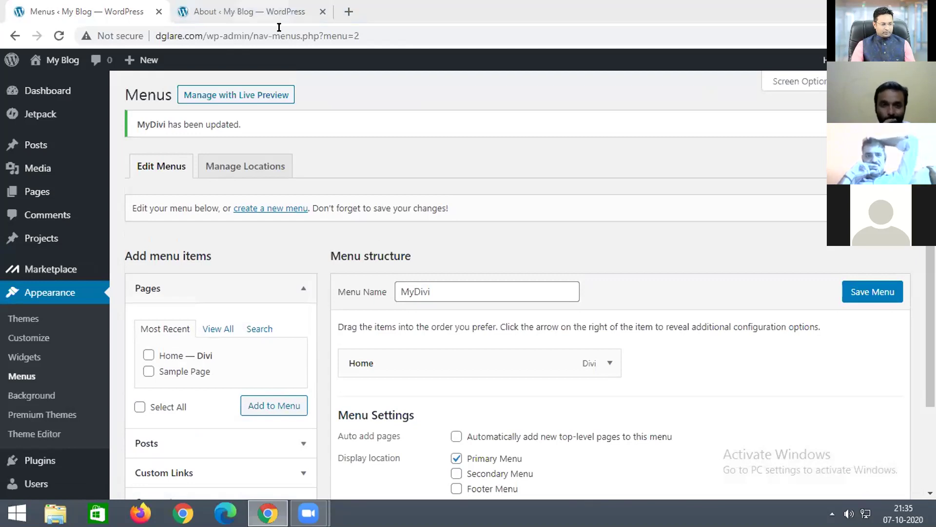
- Load dglare.com in the About page's browser tab, follow the header's Home link and check the Home page
click(257, 21)
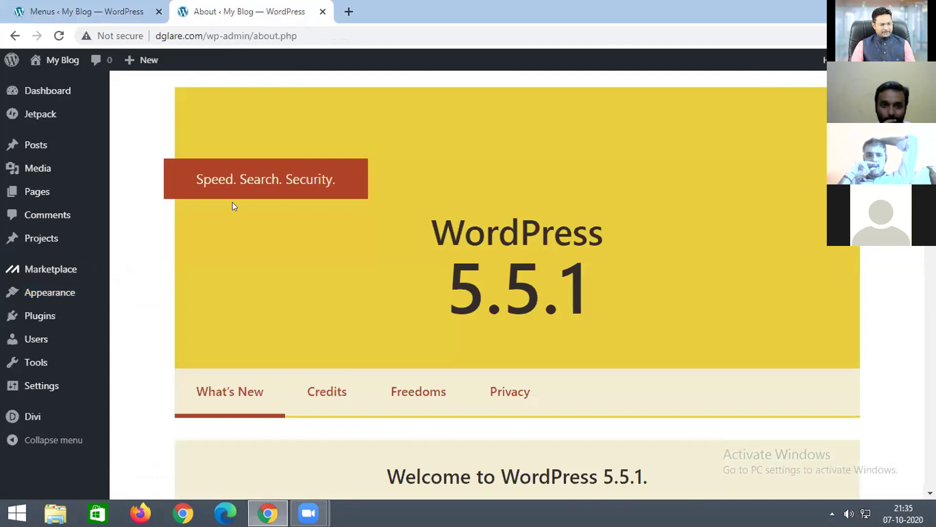
click(402, 32)
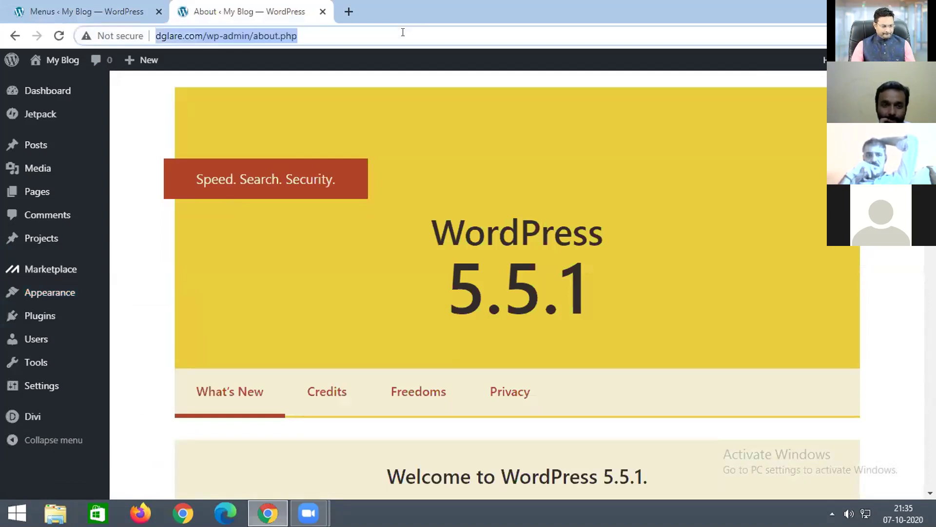
text(dglare.com)
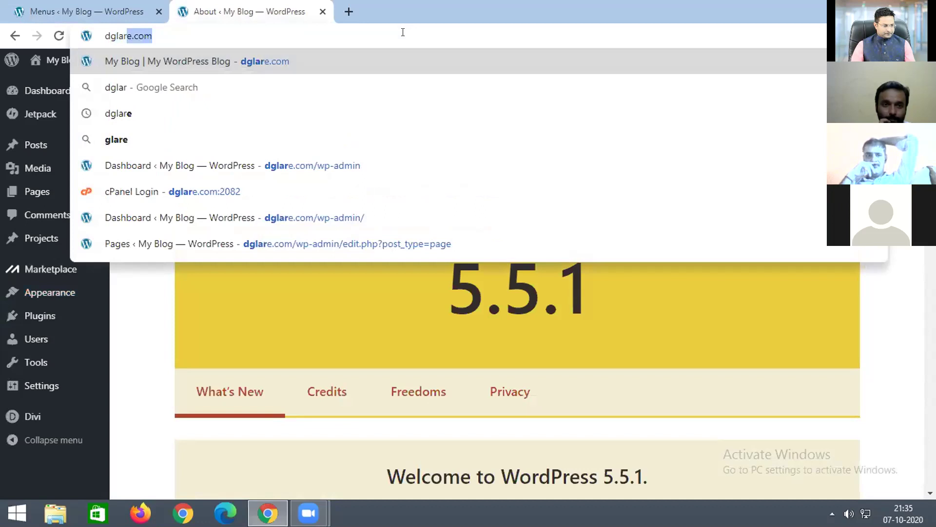
key(Return)
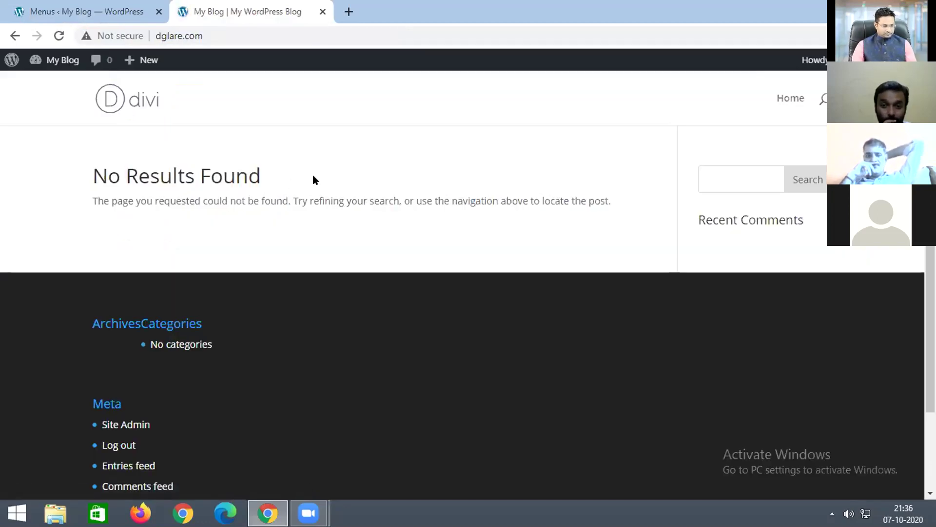
click(790, 98)
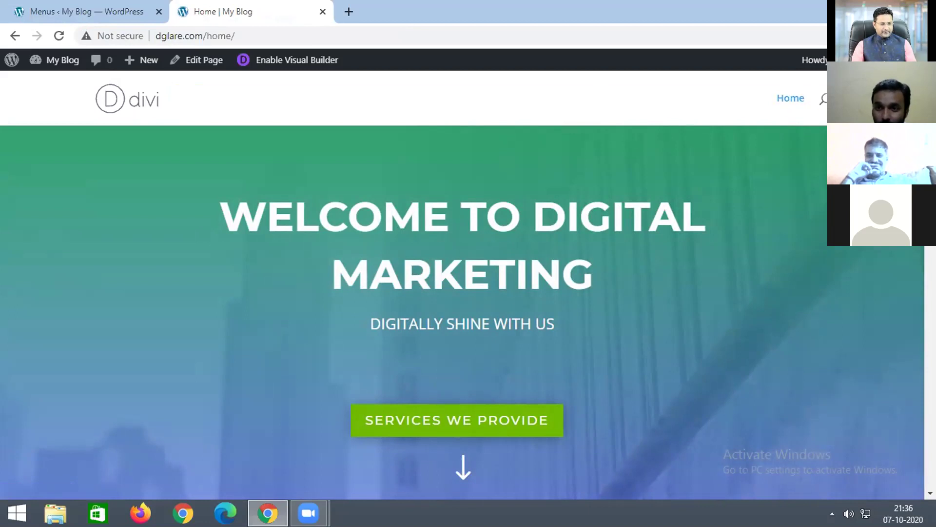
scroll(729, 154, down, 5)
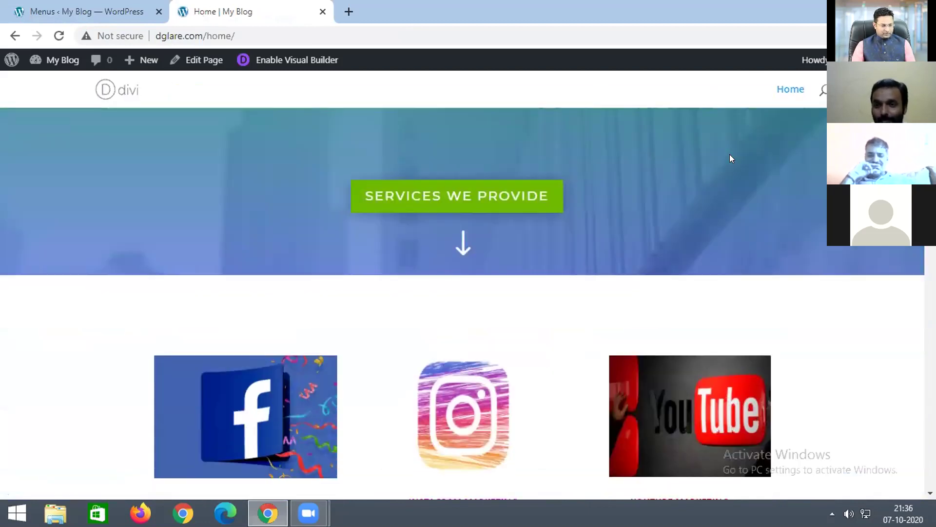
scroll(730, 155, up, 5)
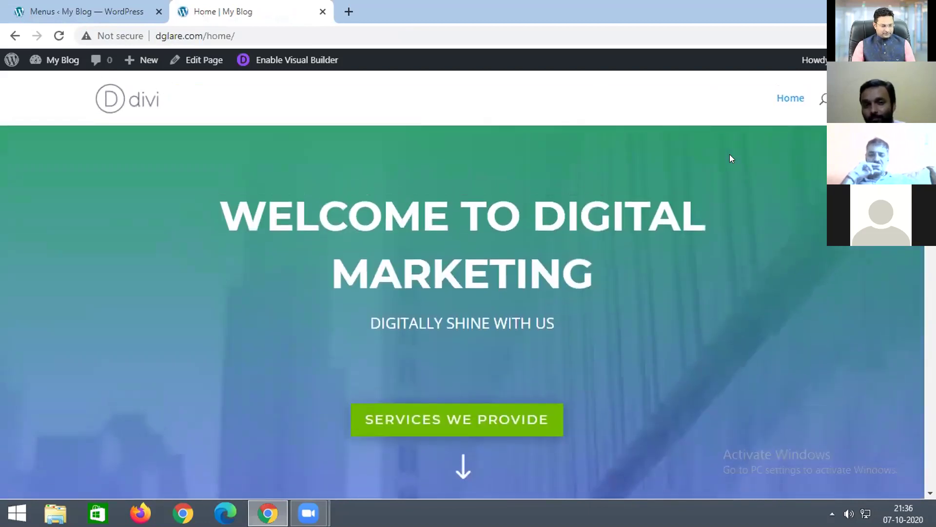